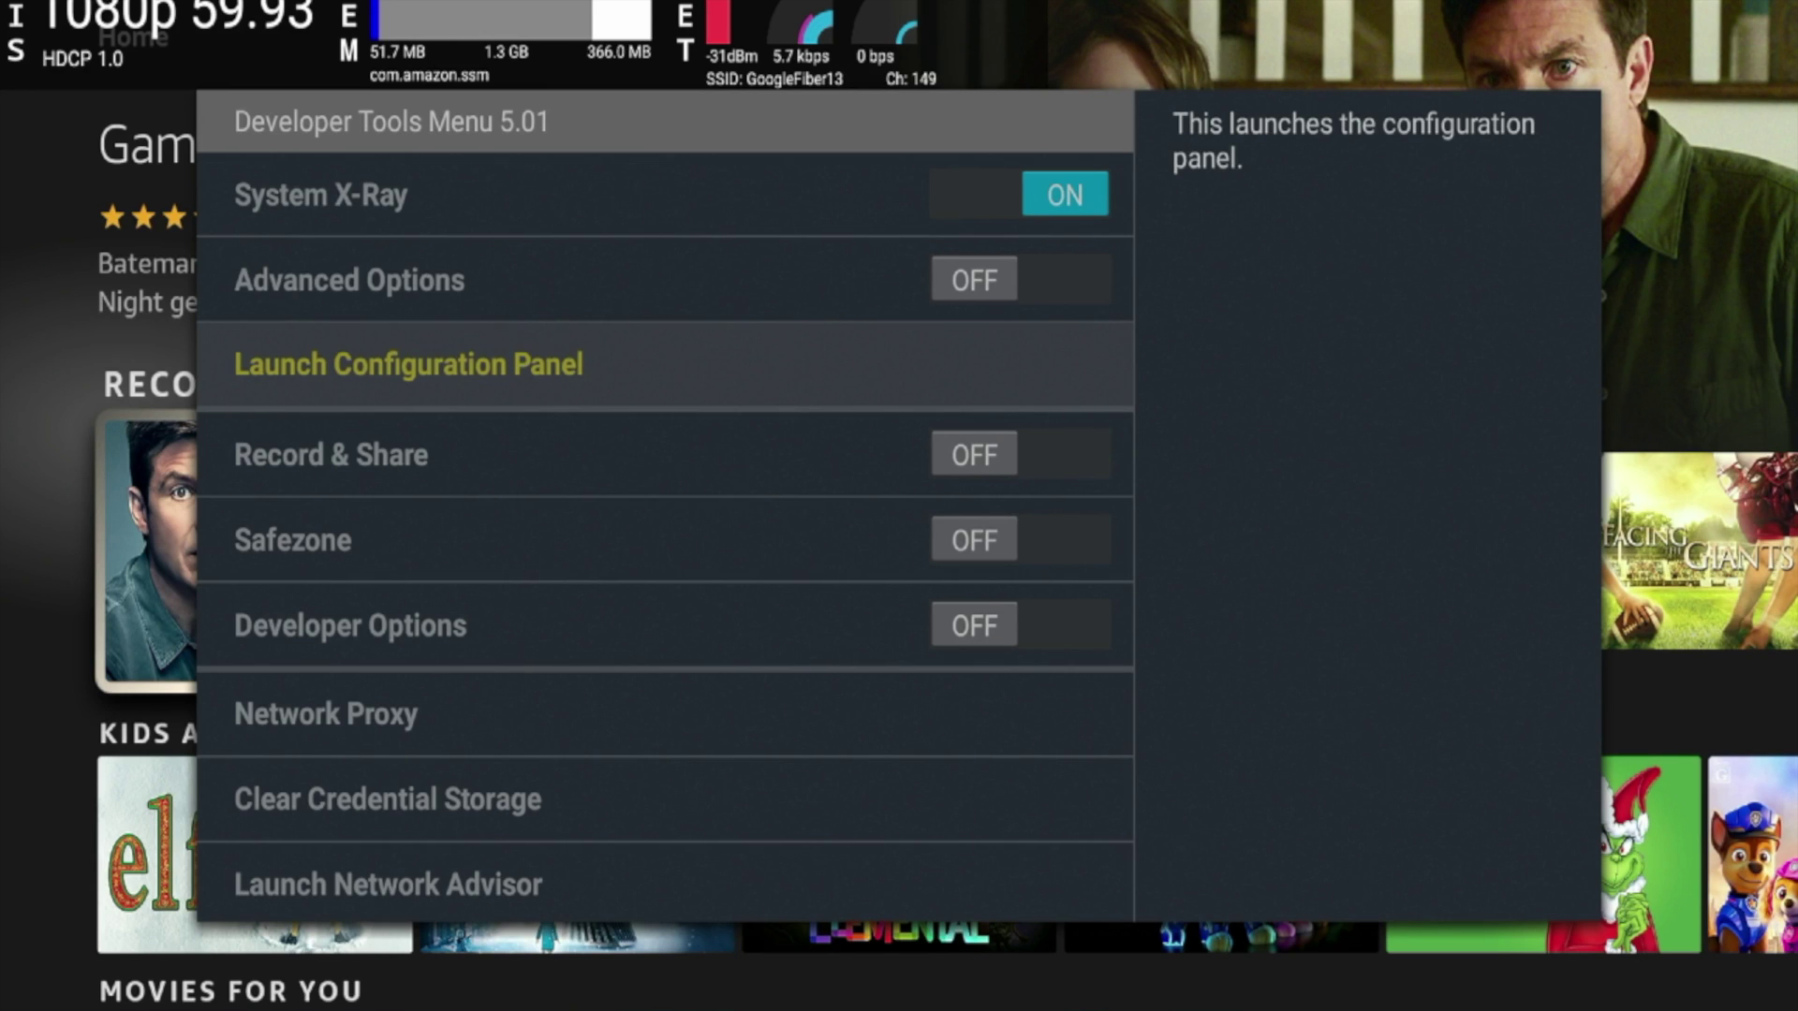
Read the descriptions of the developer tools options from System X-Ray down to Developer Options.
key(Up)
key(Up)
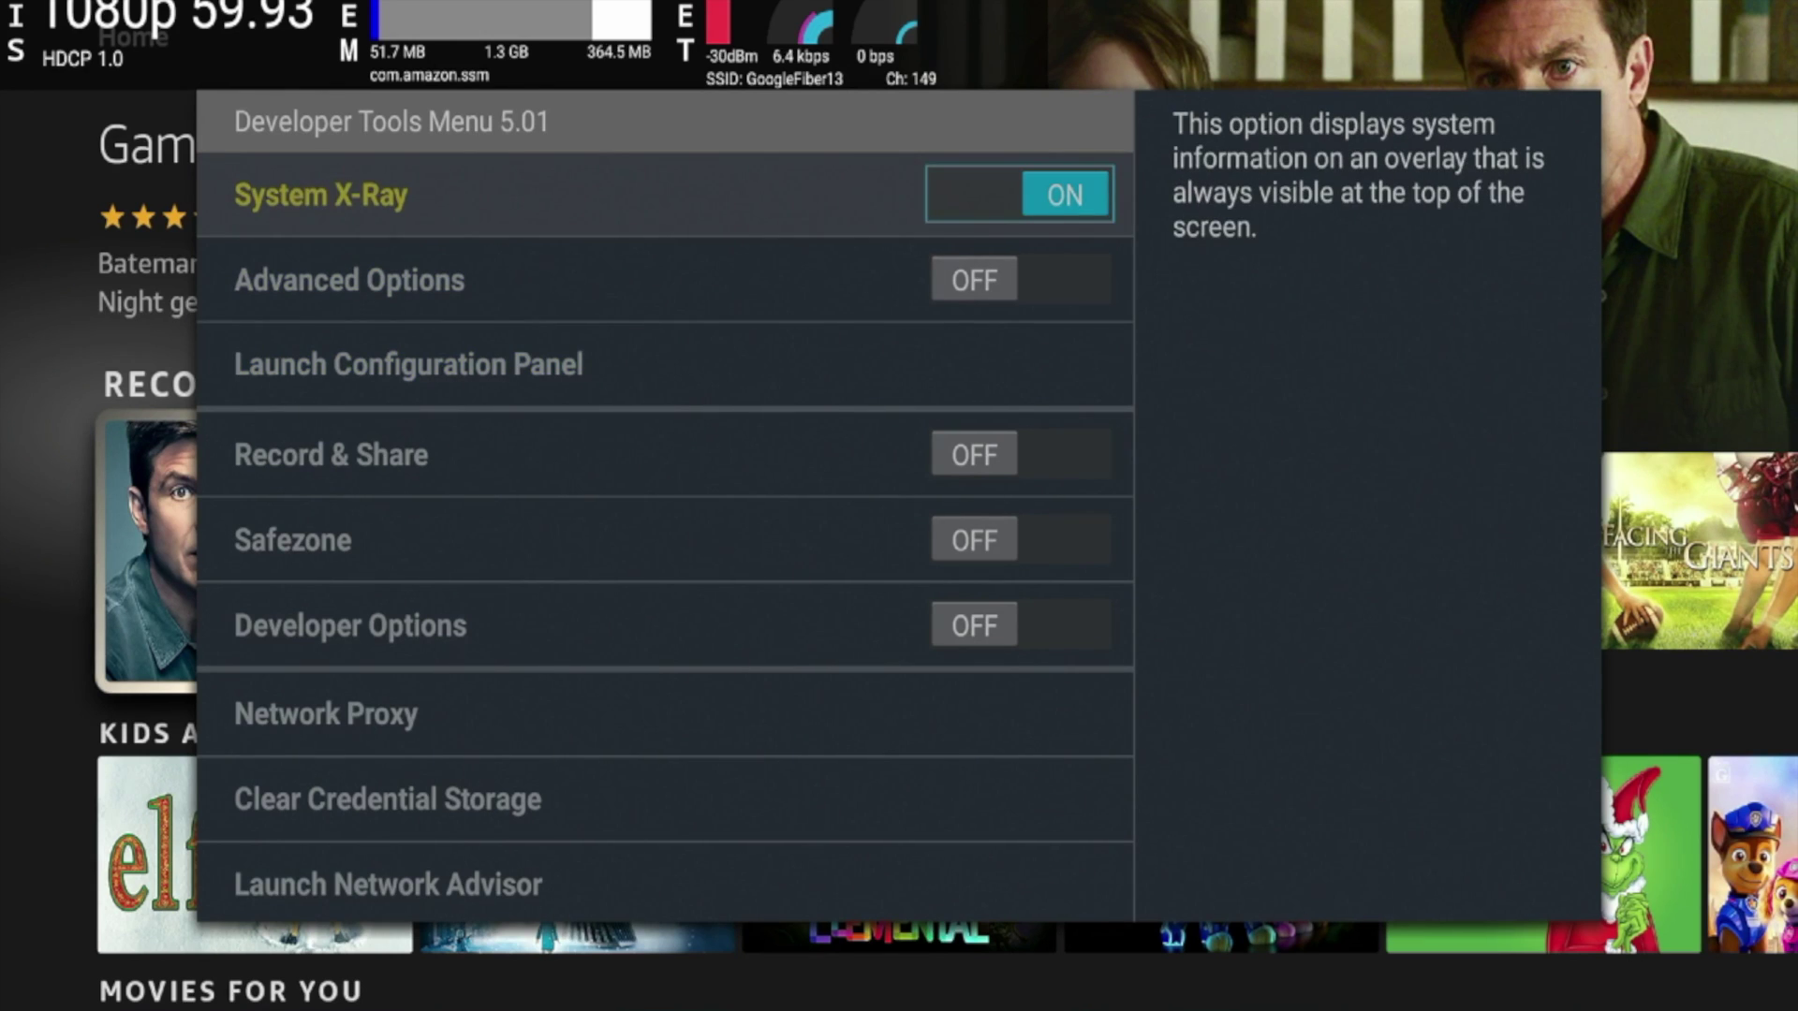
key(Down)
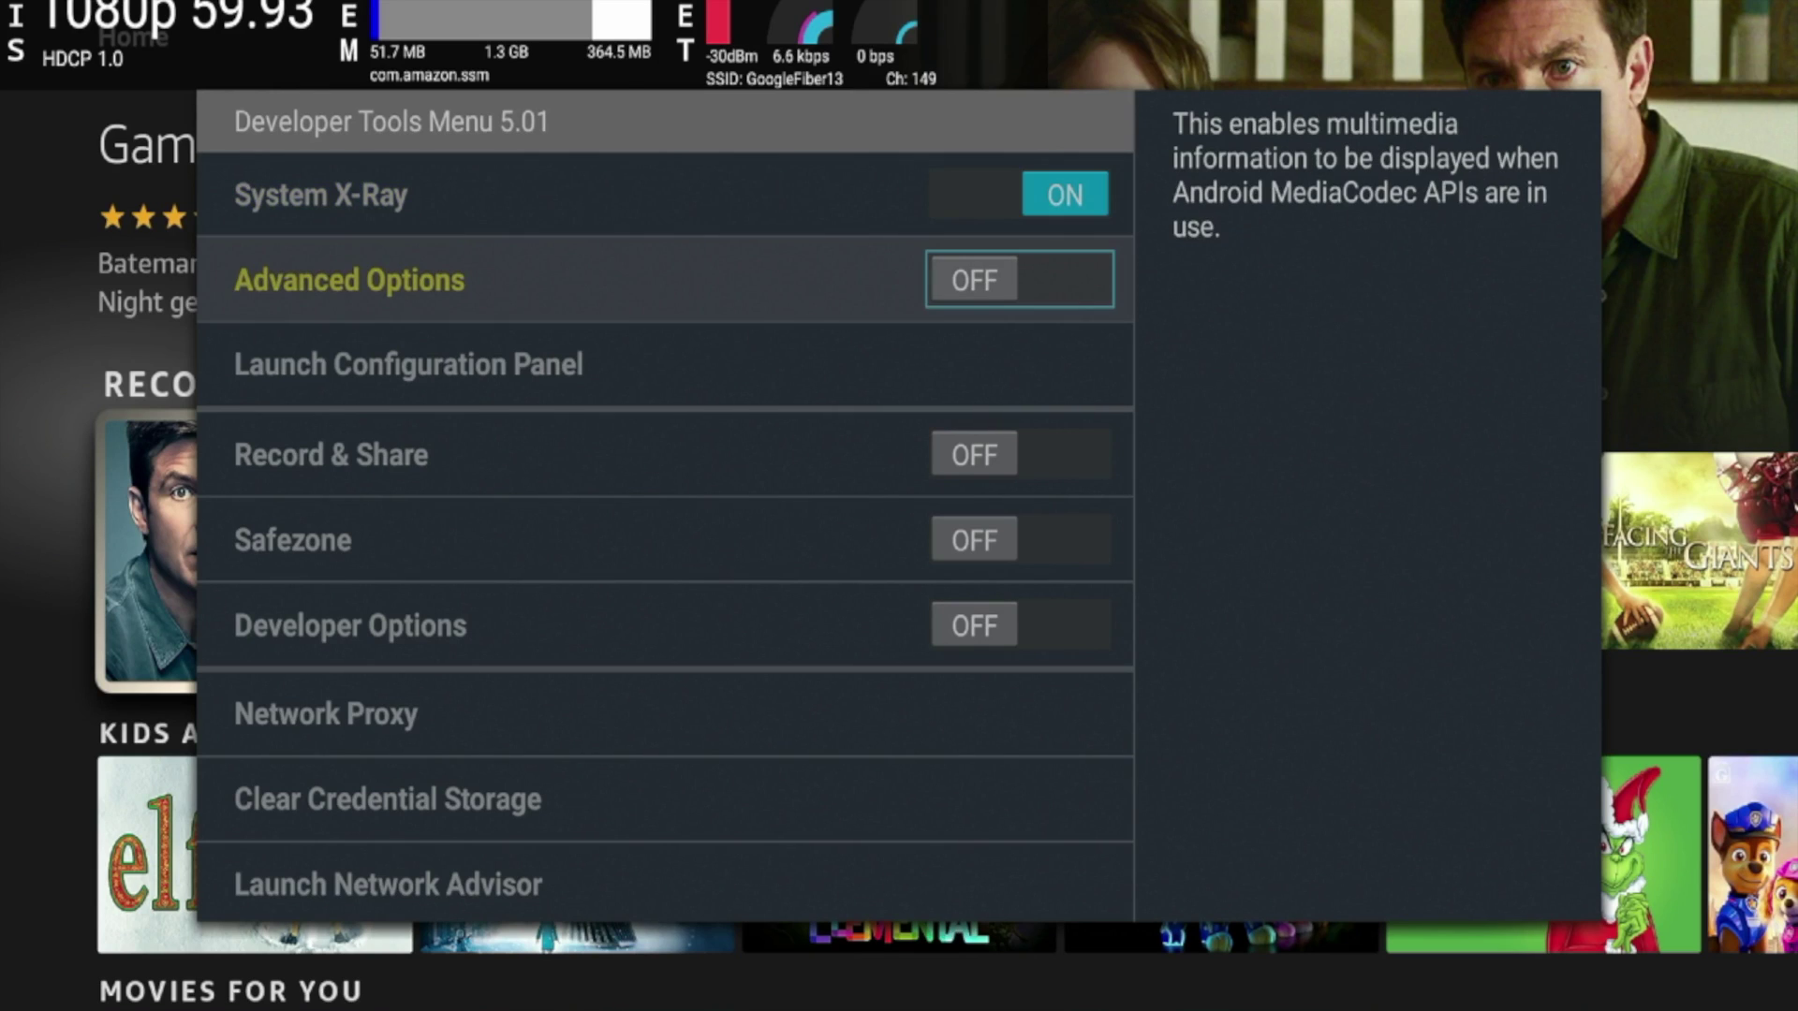
key(Down)
key(Down)
key(Down)
key(Down)
key(Down)
key(Down)
key(Down)
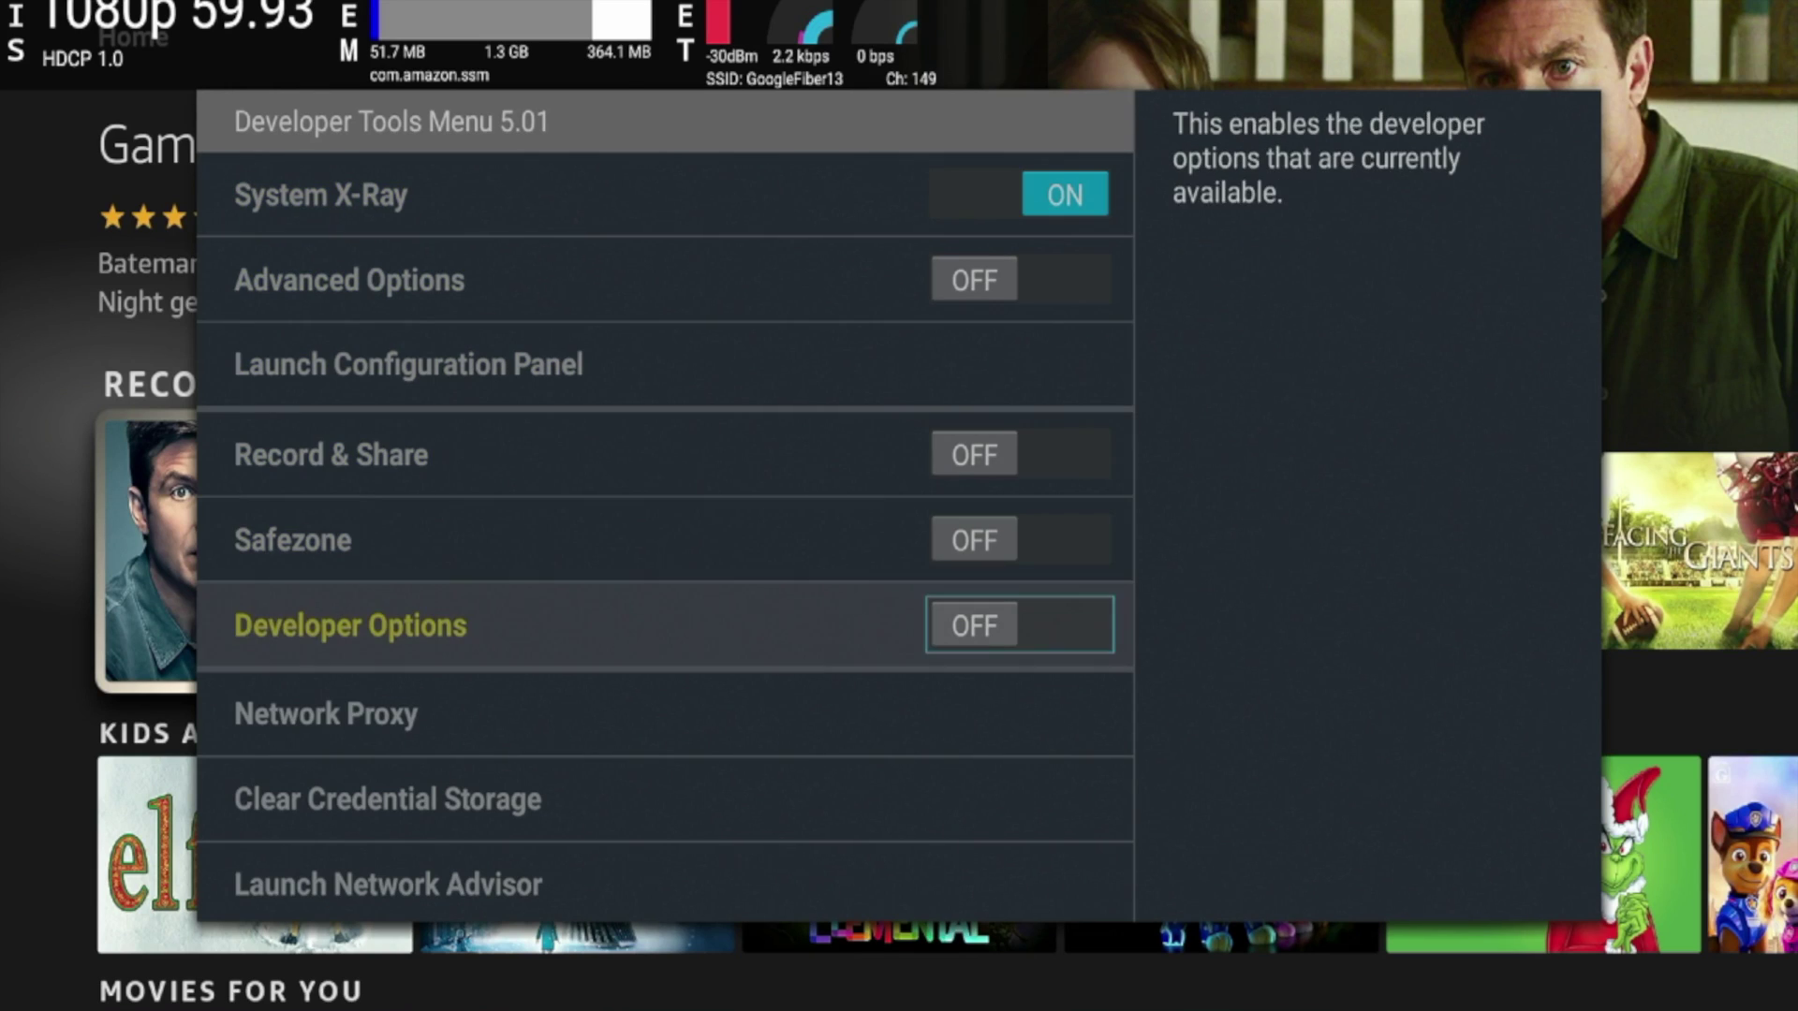
key(Up)
key(Up)
key(Up)
key(Up)
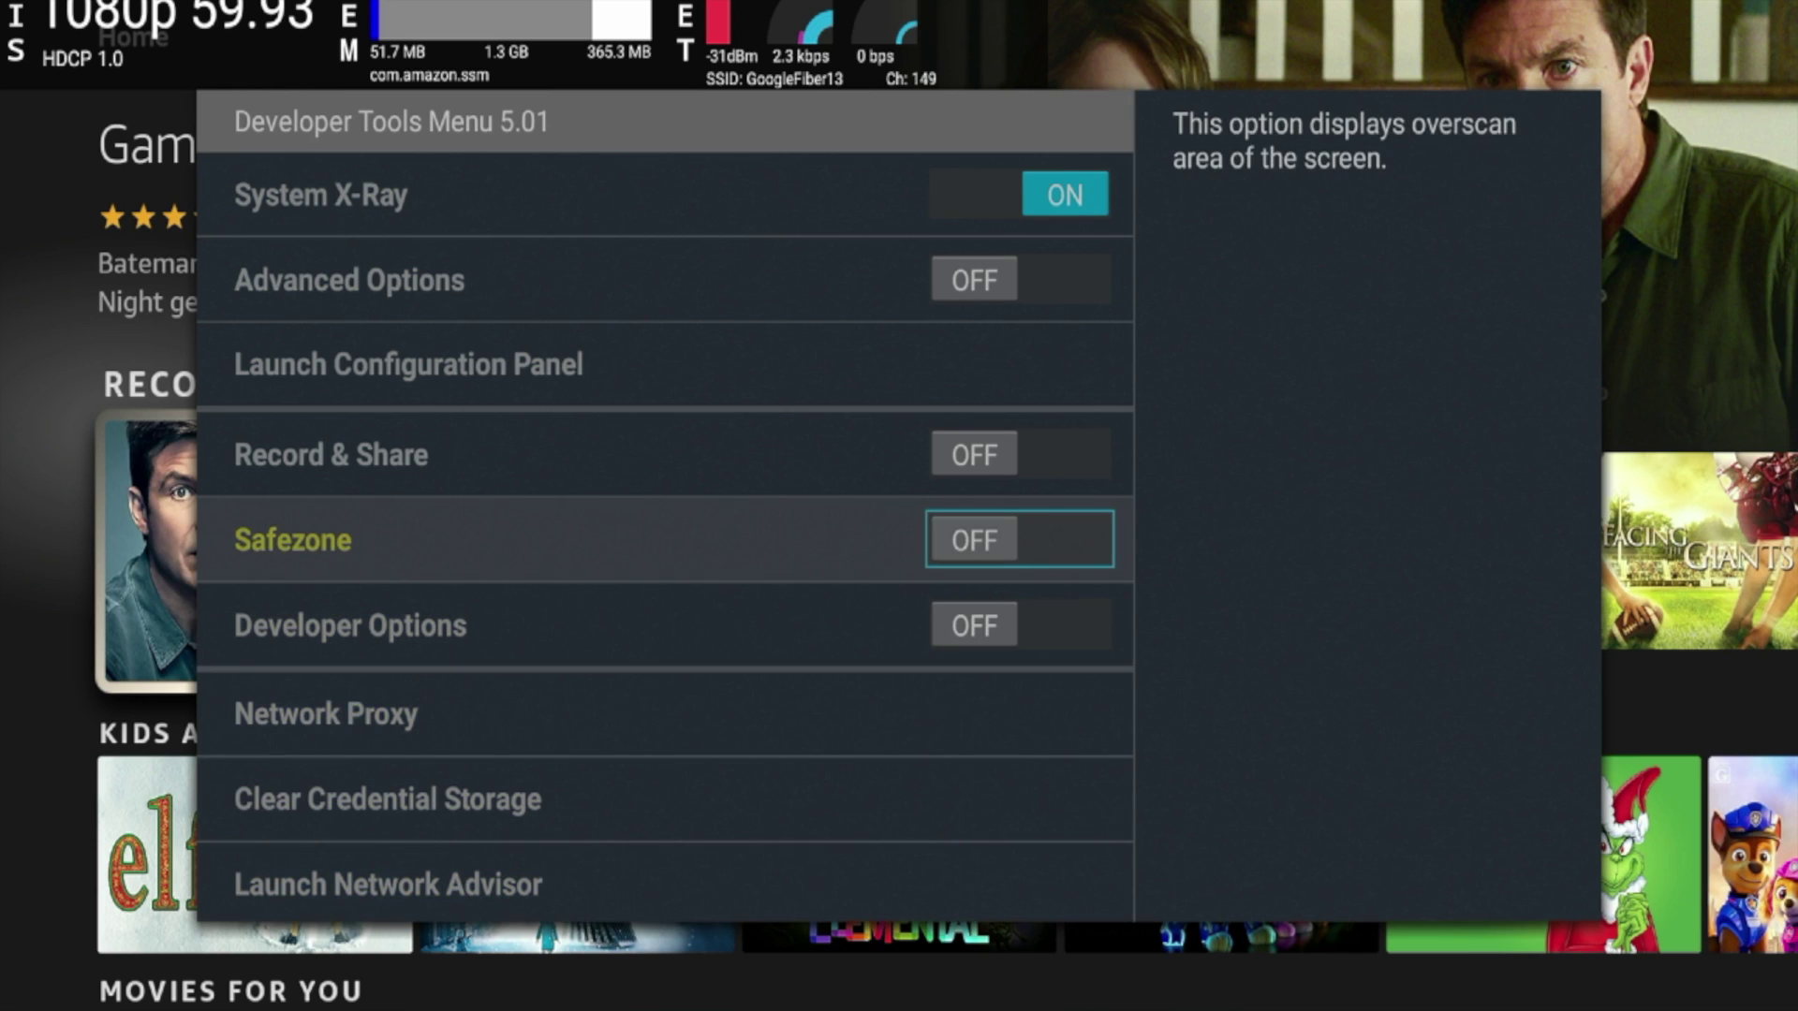
key(Up)
key(Up)
key(Up)
key(Up)
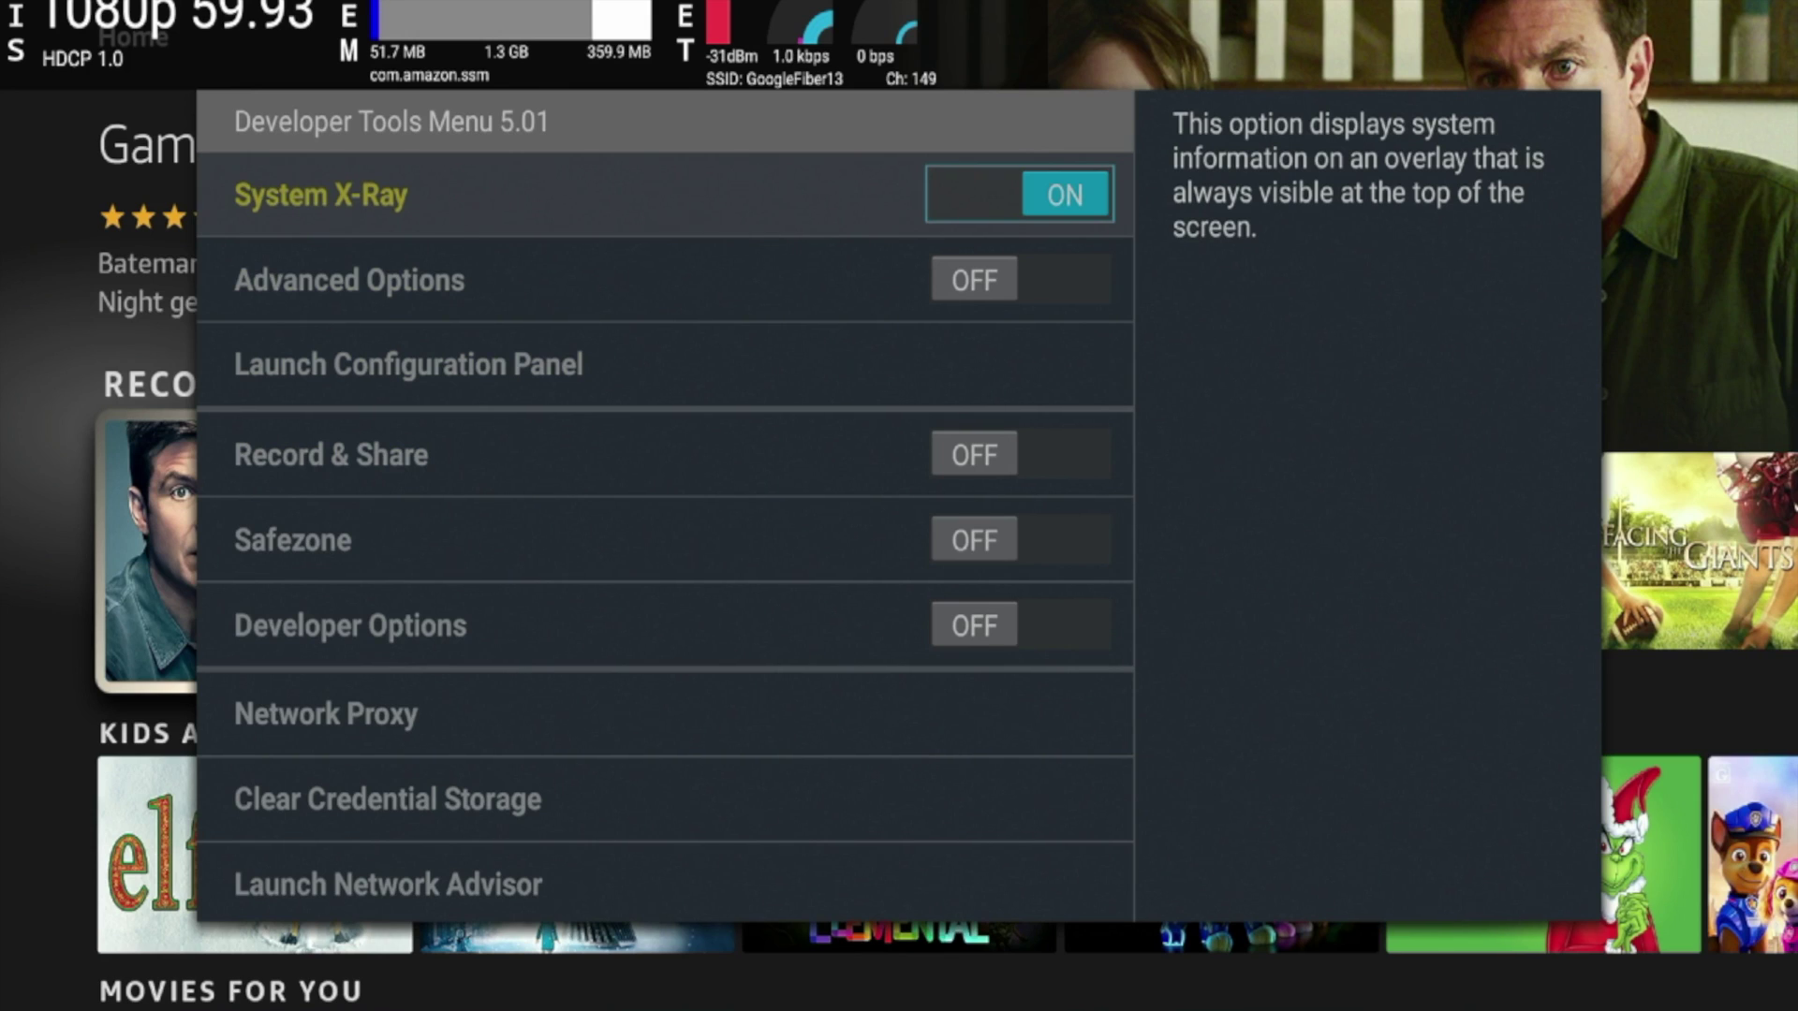
key(Down)
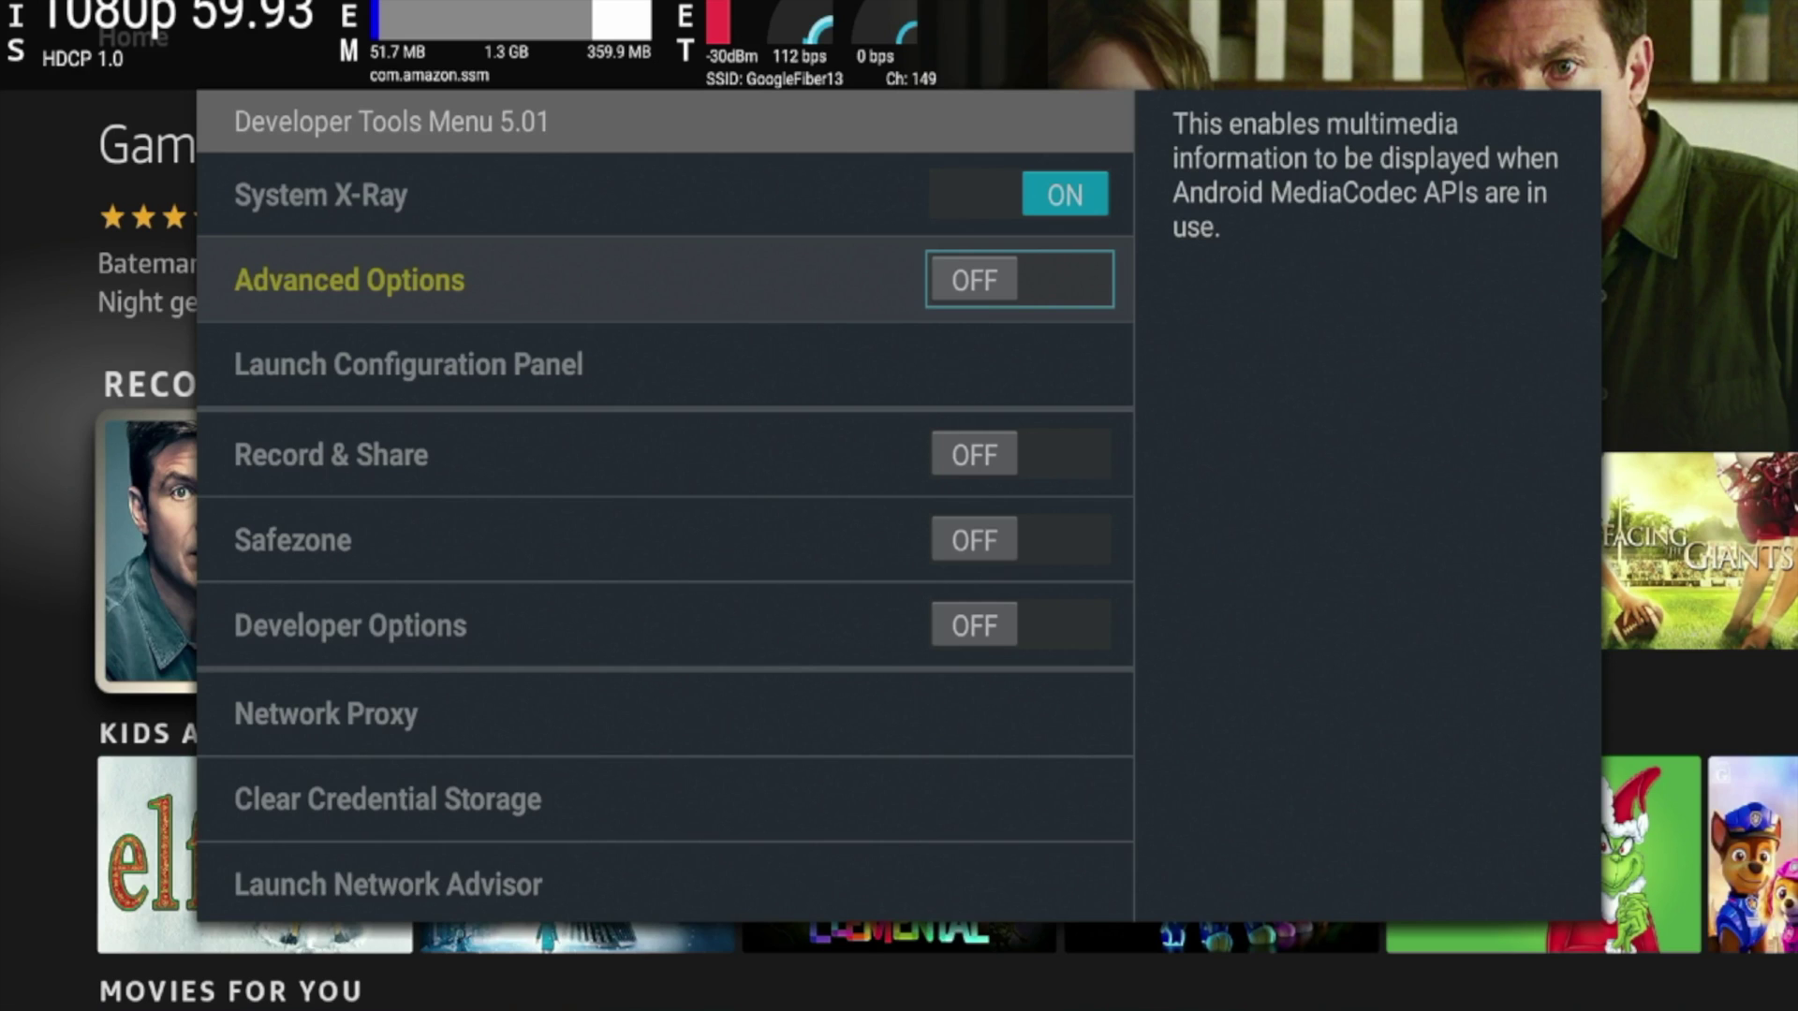
key(Down)
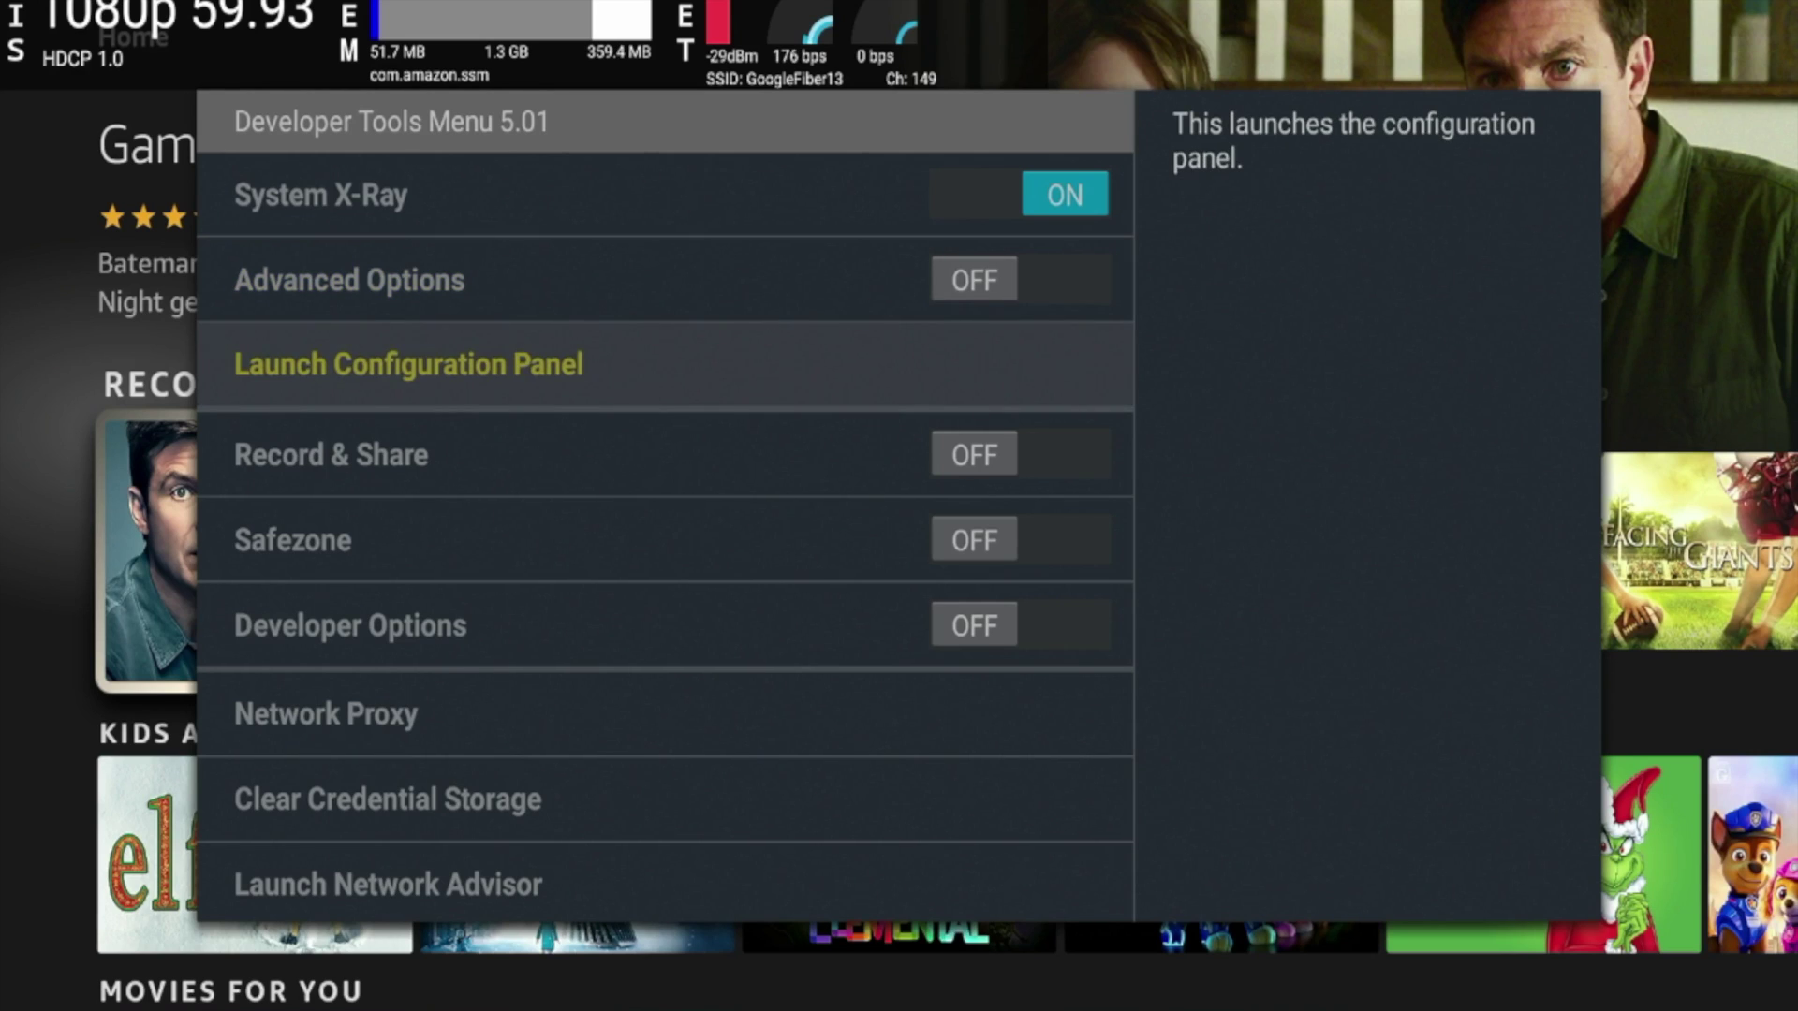
key(Down)
key(Down)
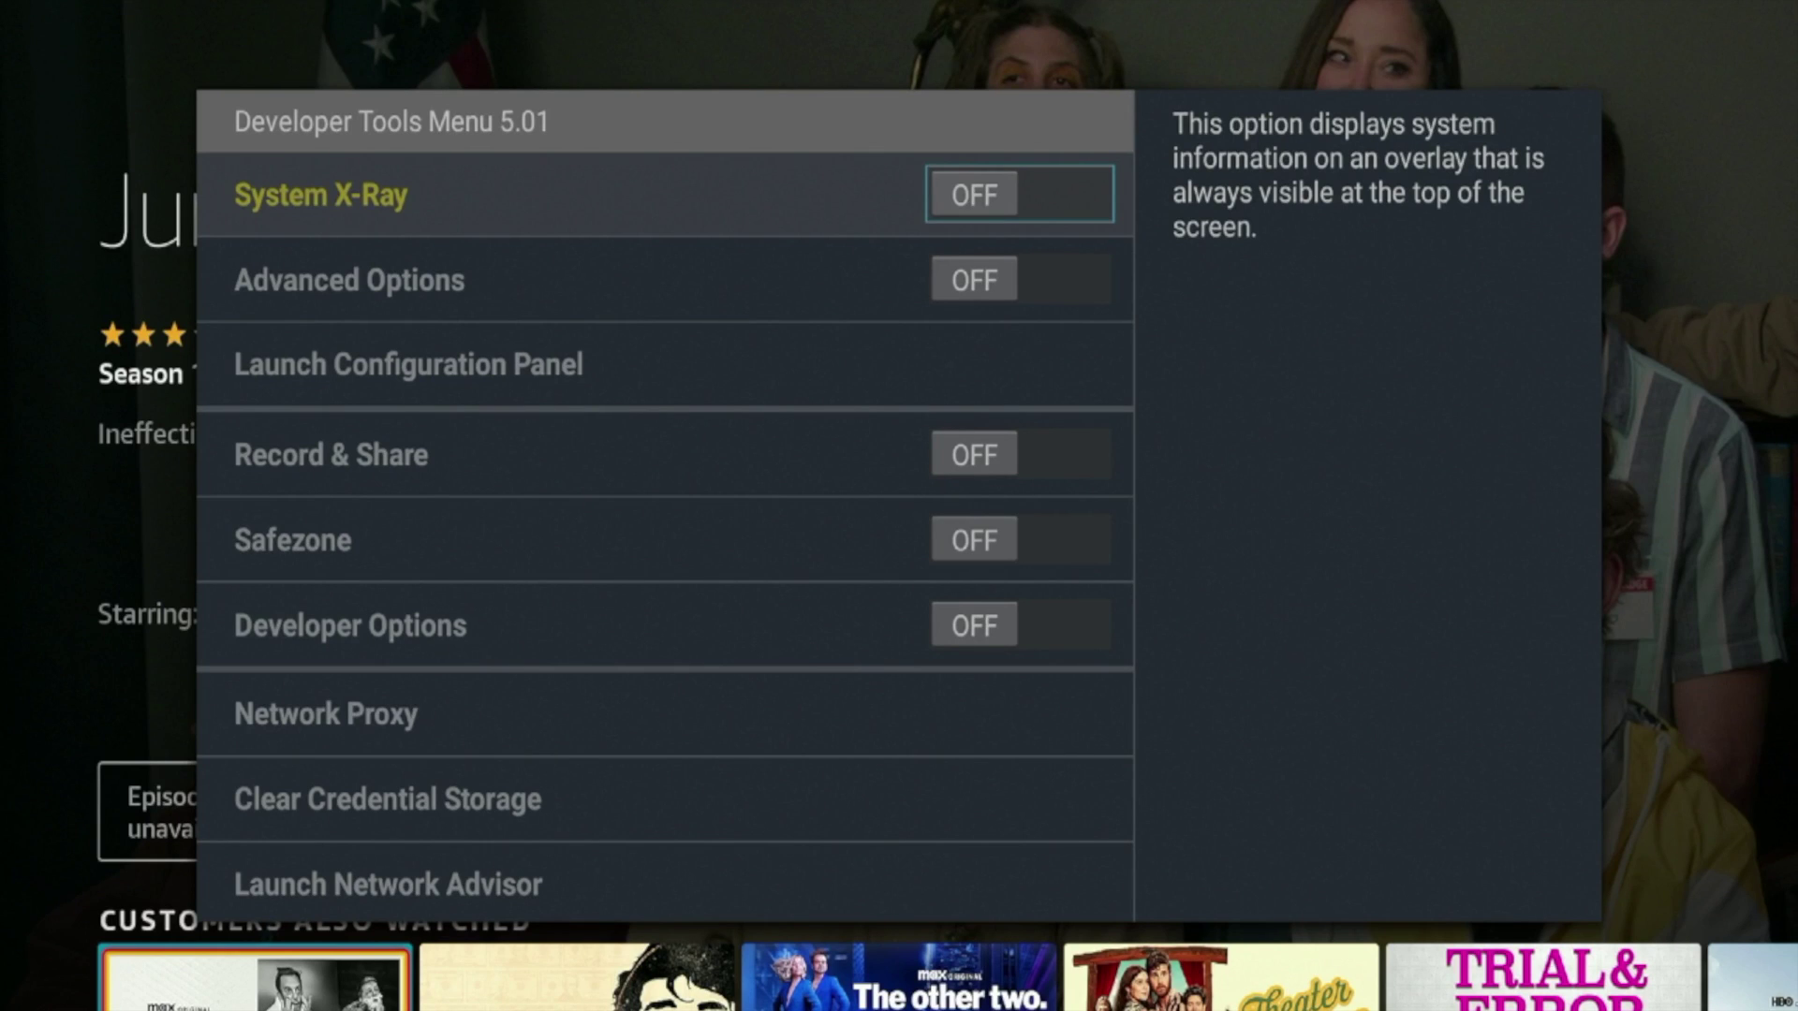
Turn on the System X-Ray overlay.
key(Down)
key(Down)
key(Up)
key(Up)
key(Return)
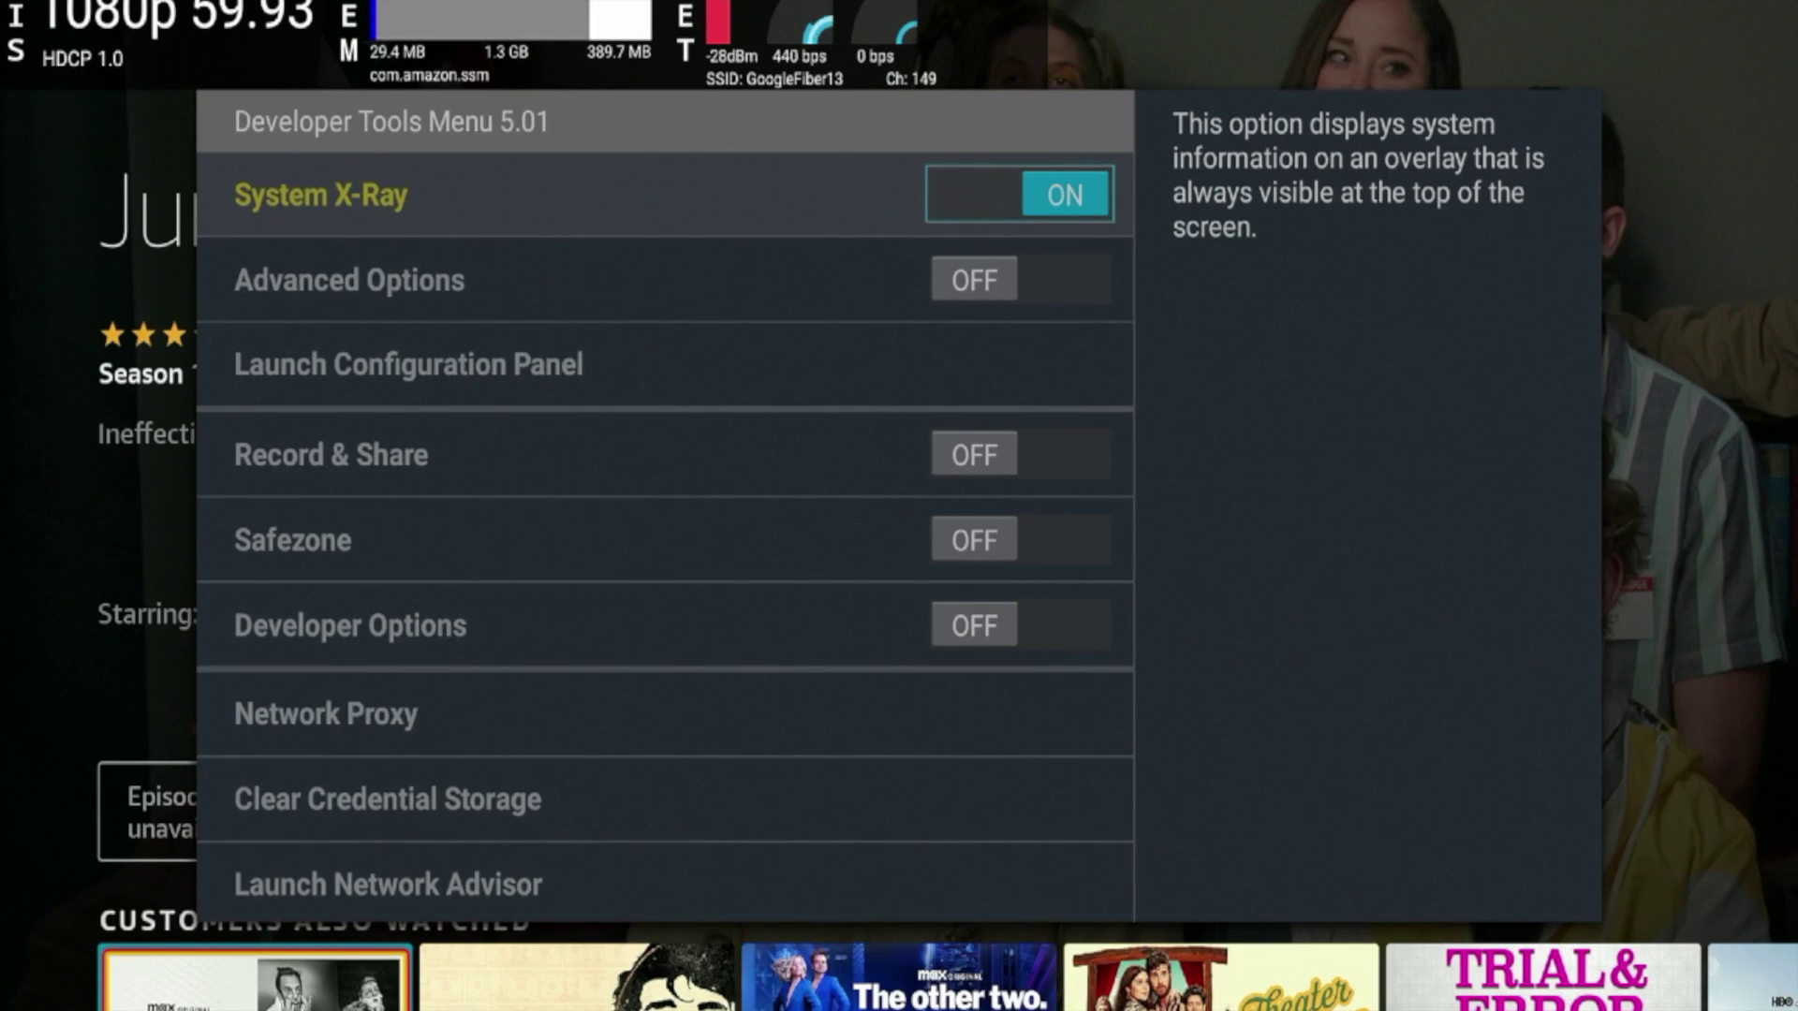
Switch the System X-Ray overlay off and on again, and finish with it turned off.
key(Down)
key(Up)
key(Return)
key(Return)
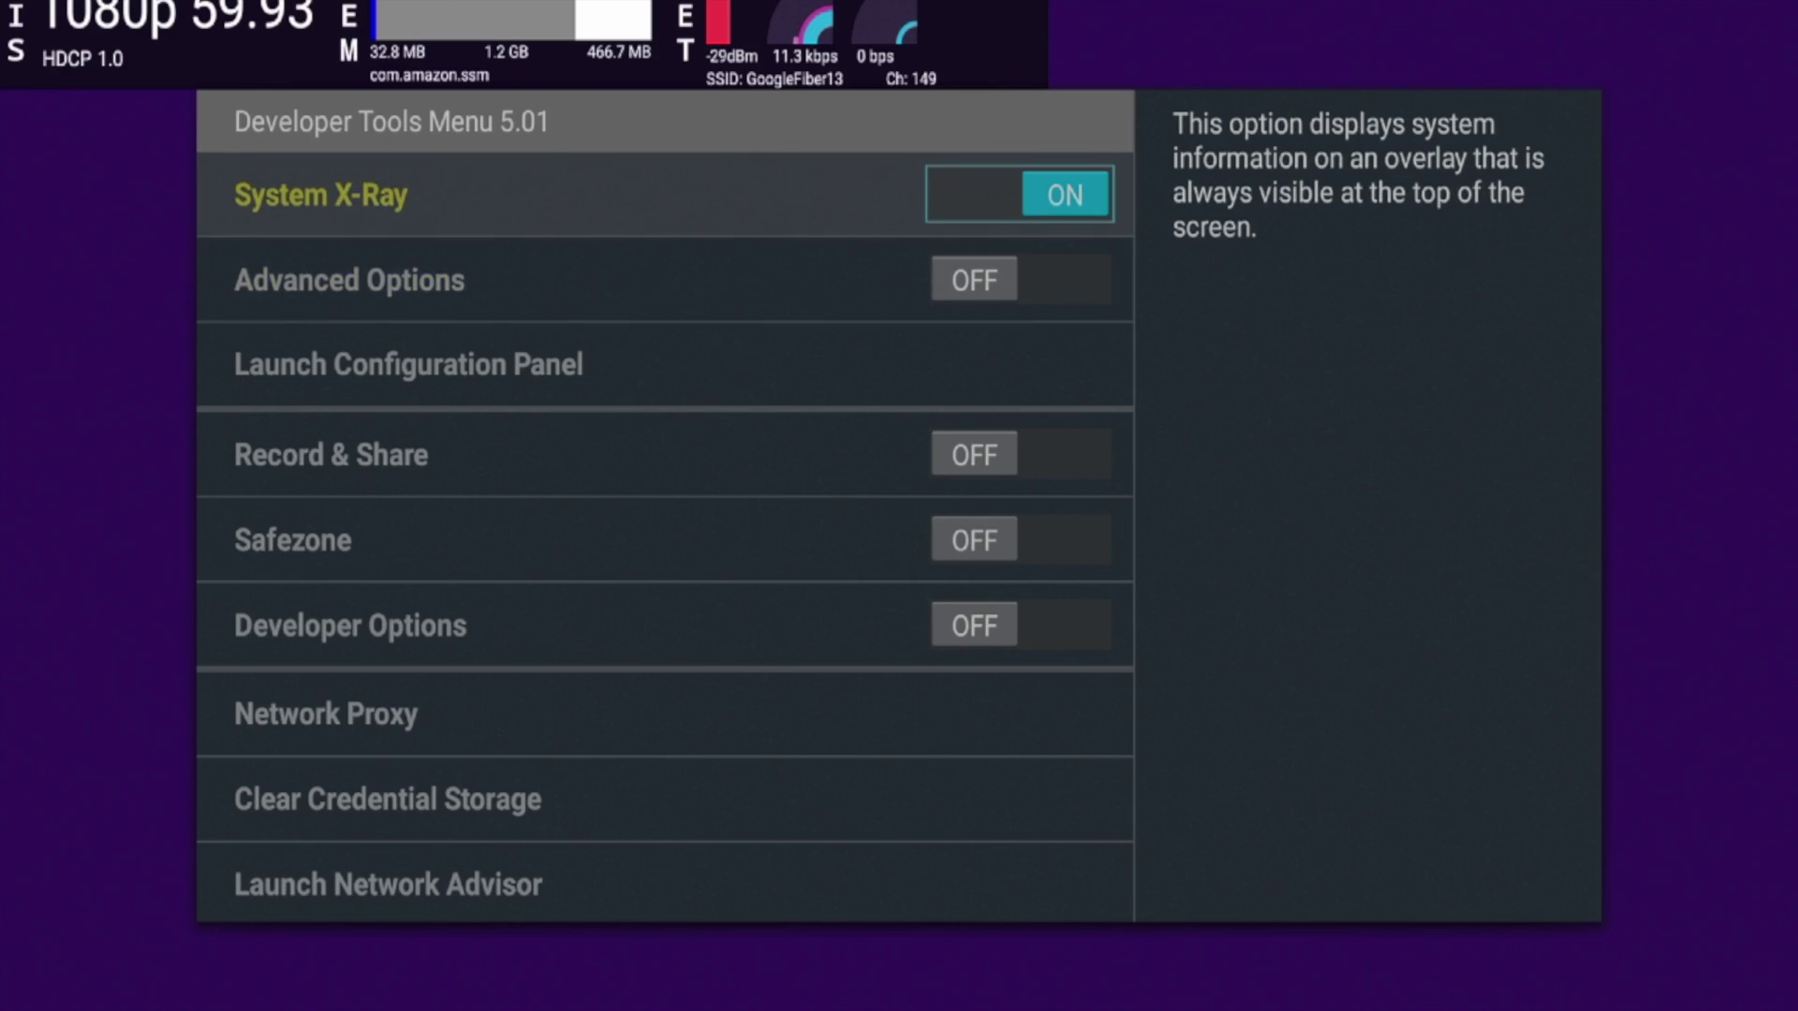
key(Return)
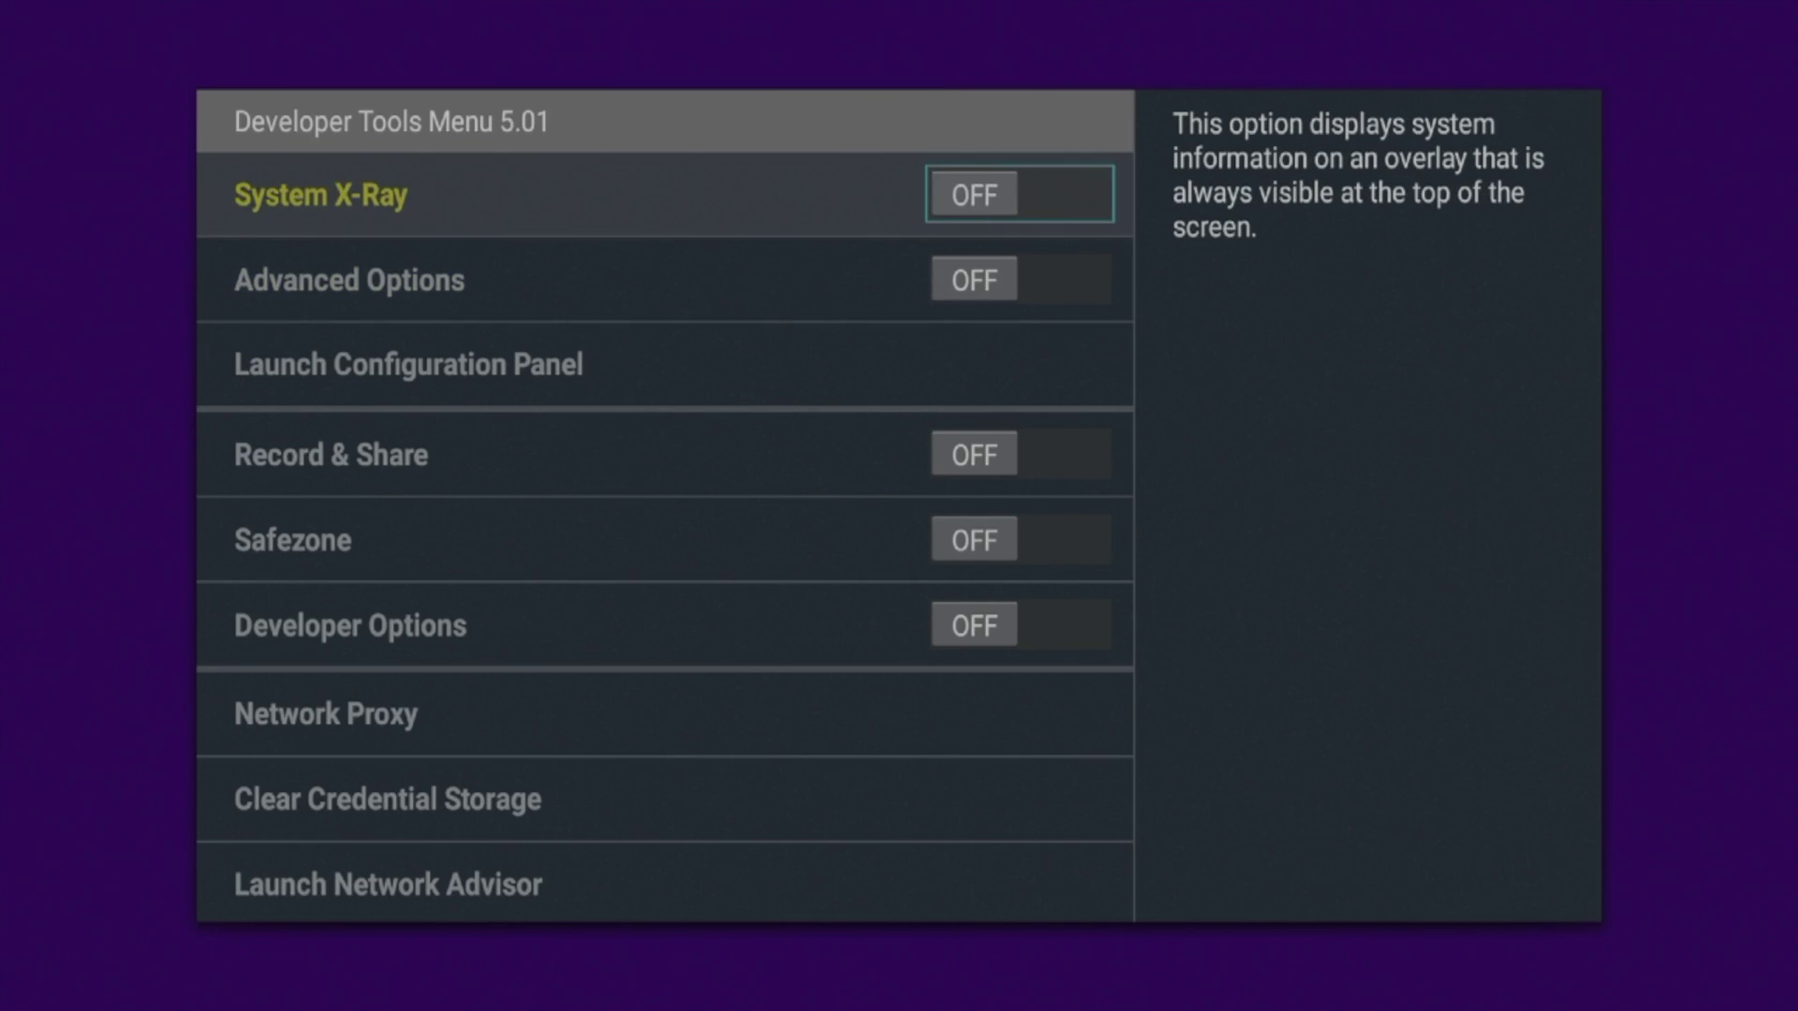
Turn Advanced Options on and back off.
key(Down)
key(Return)
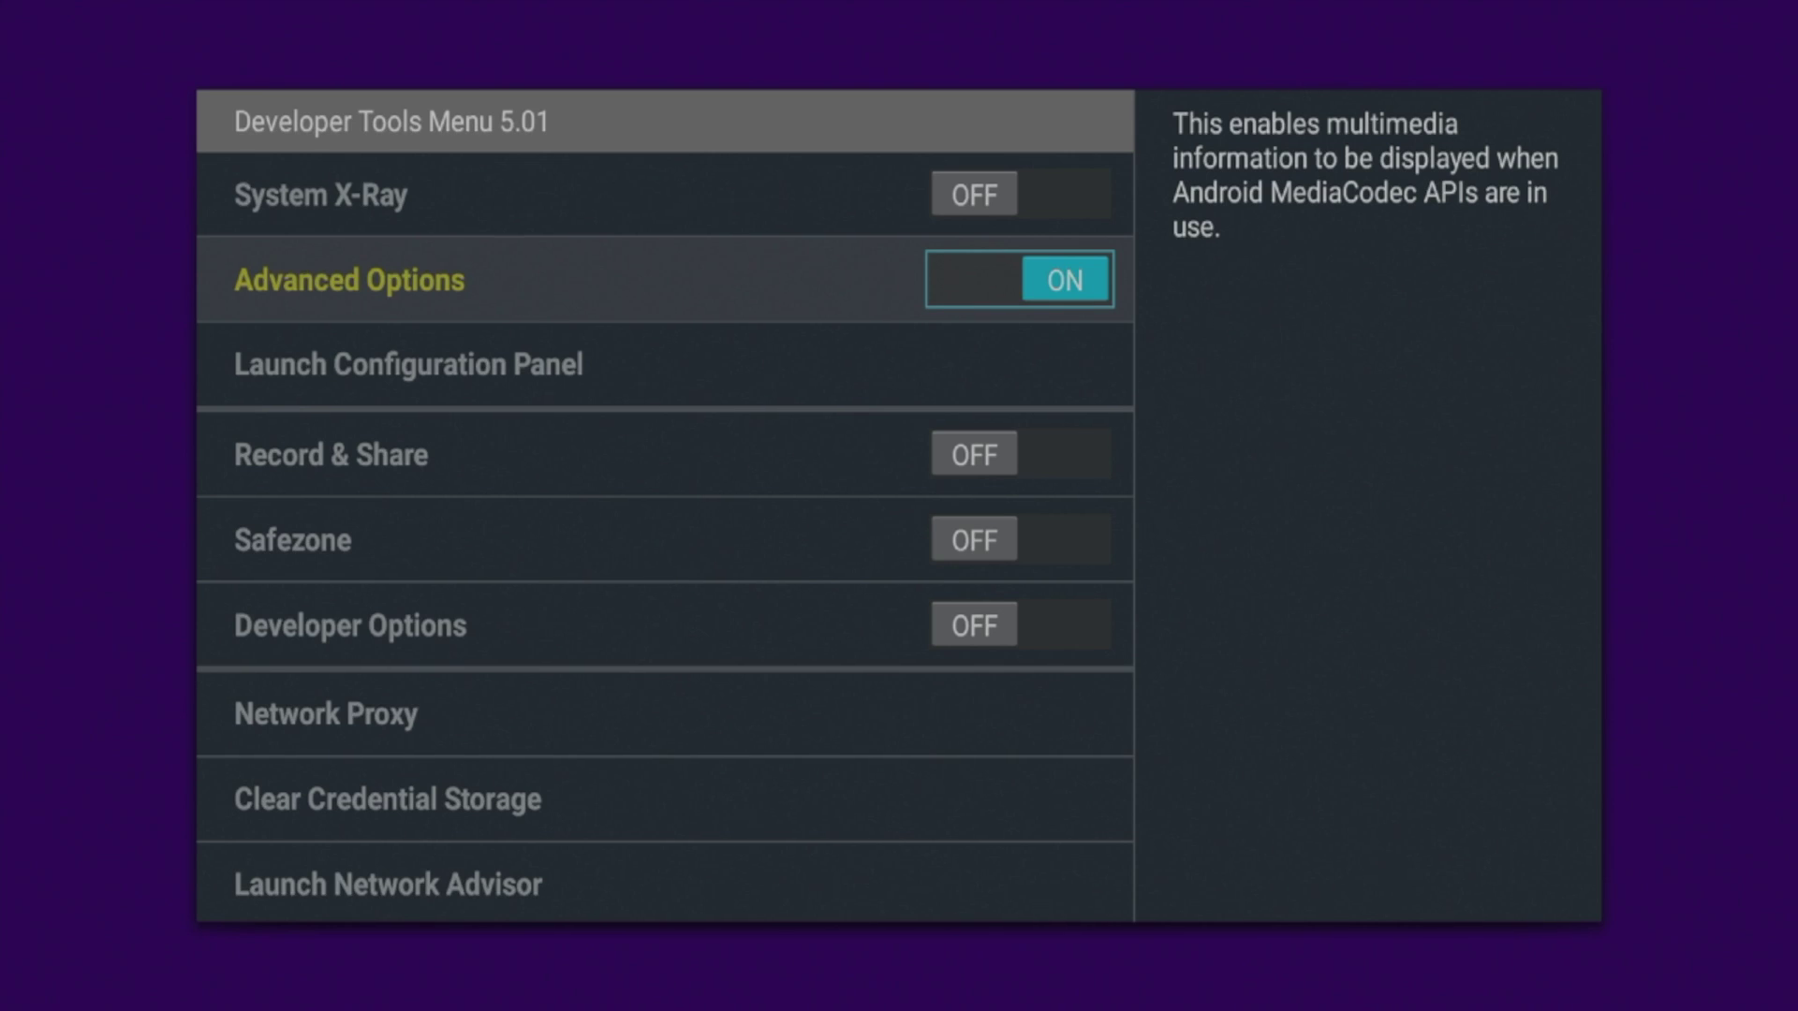
key(Return)
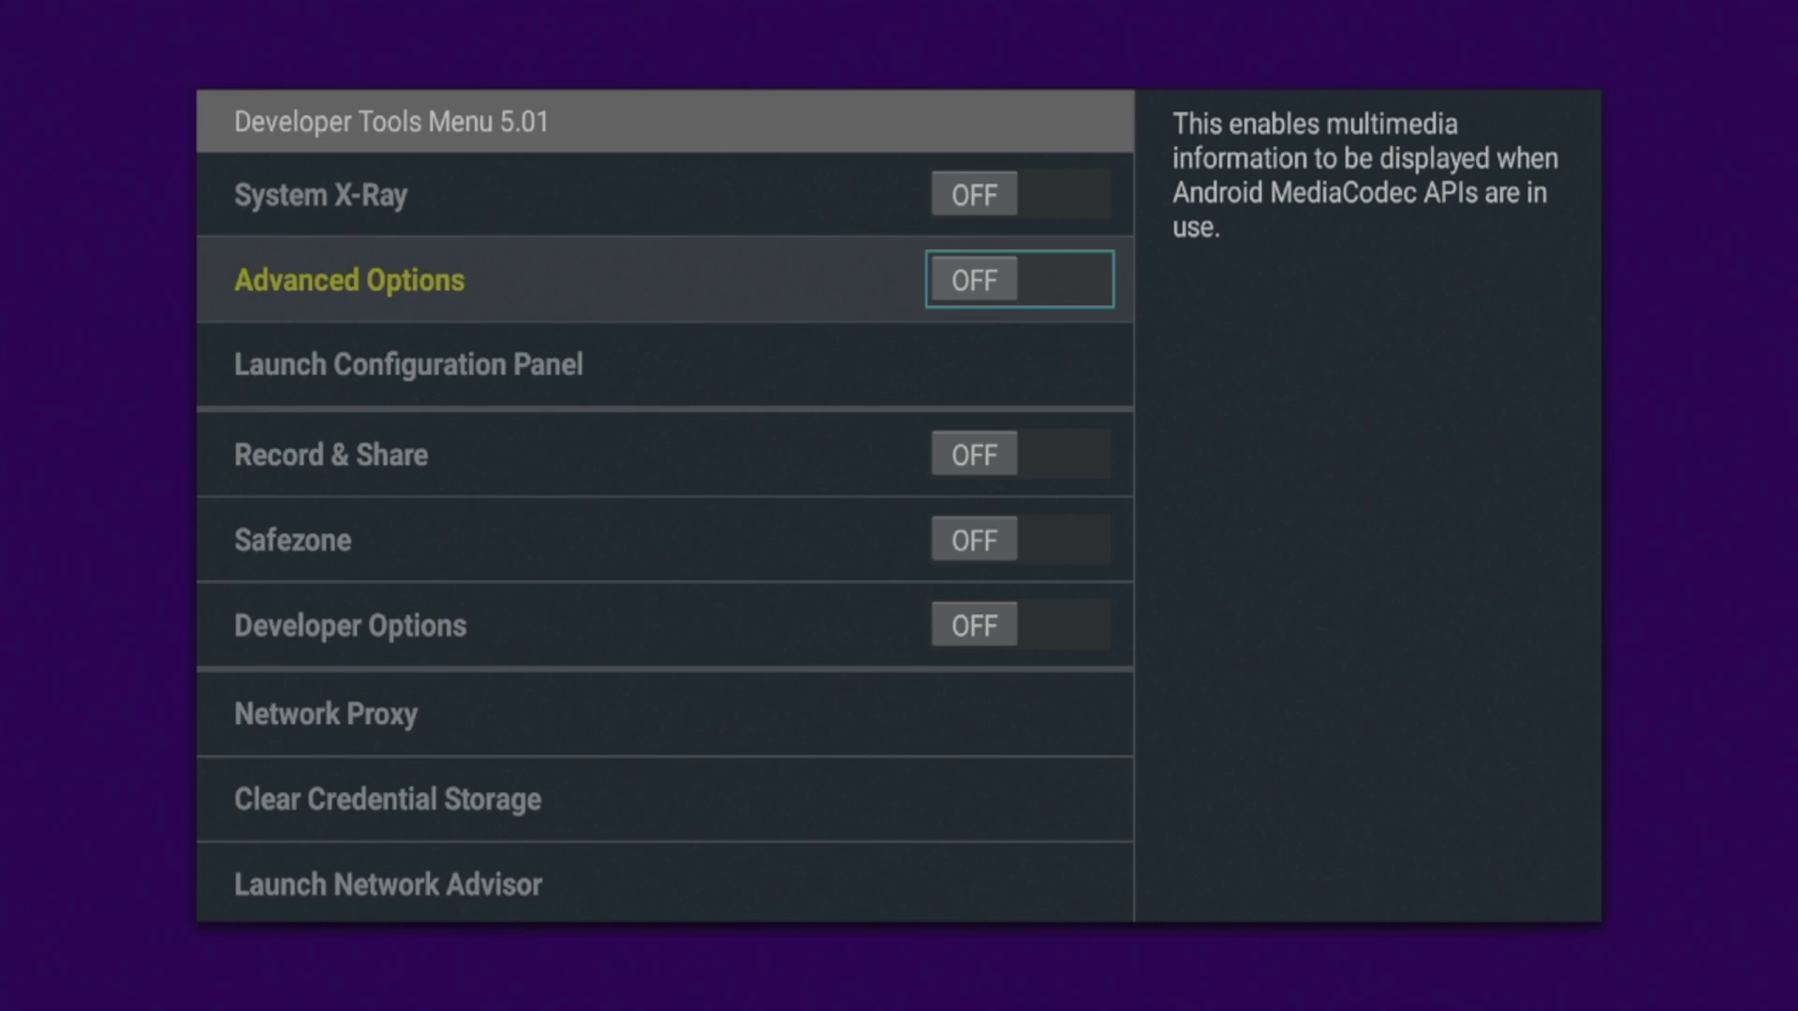
Open the configuration panel, examine its basic options such as Display, Memory and Customised app, and return to the developer tools menu.
key(Down)
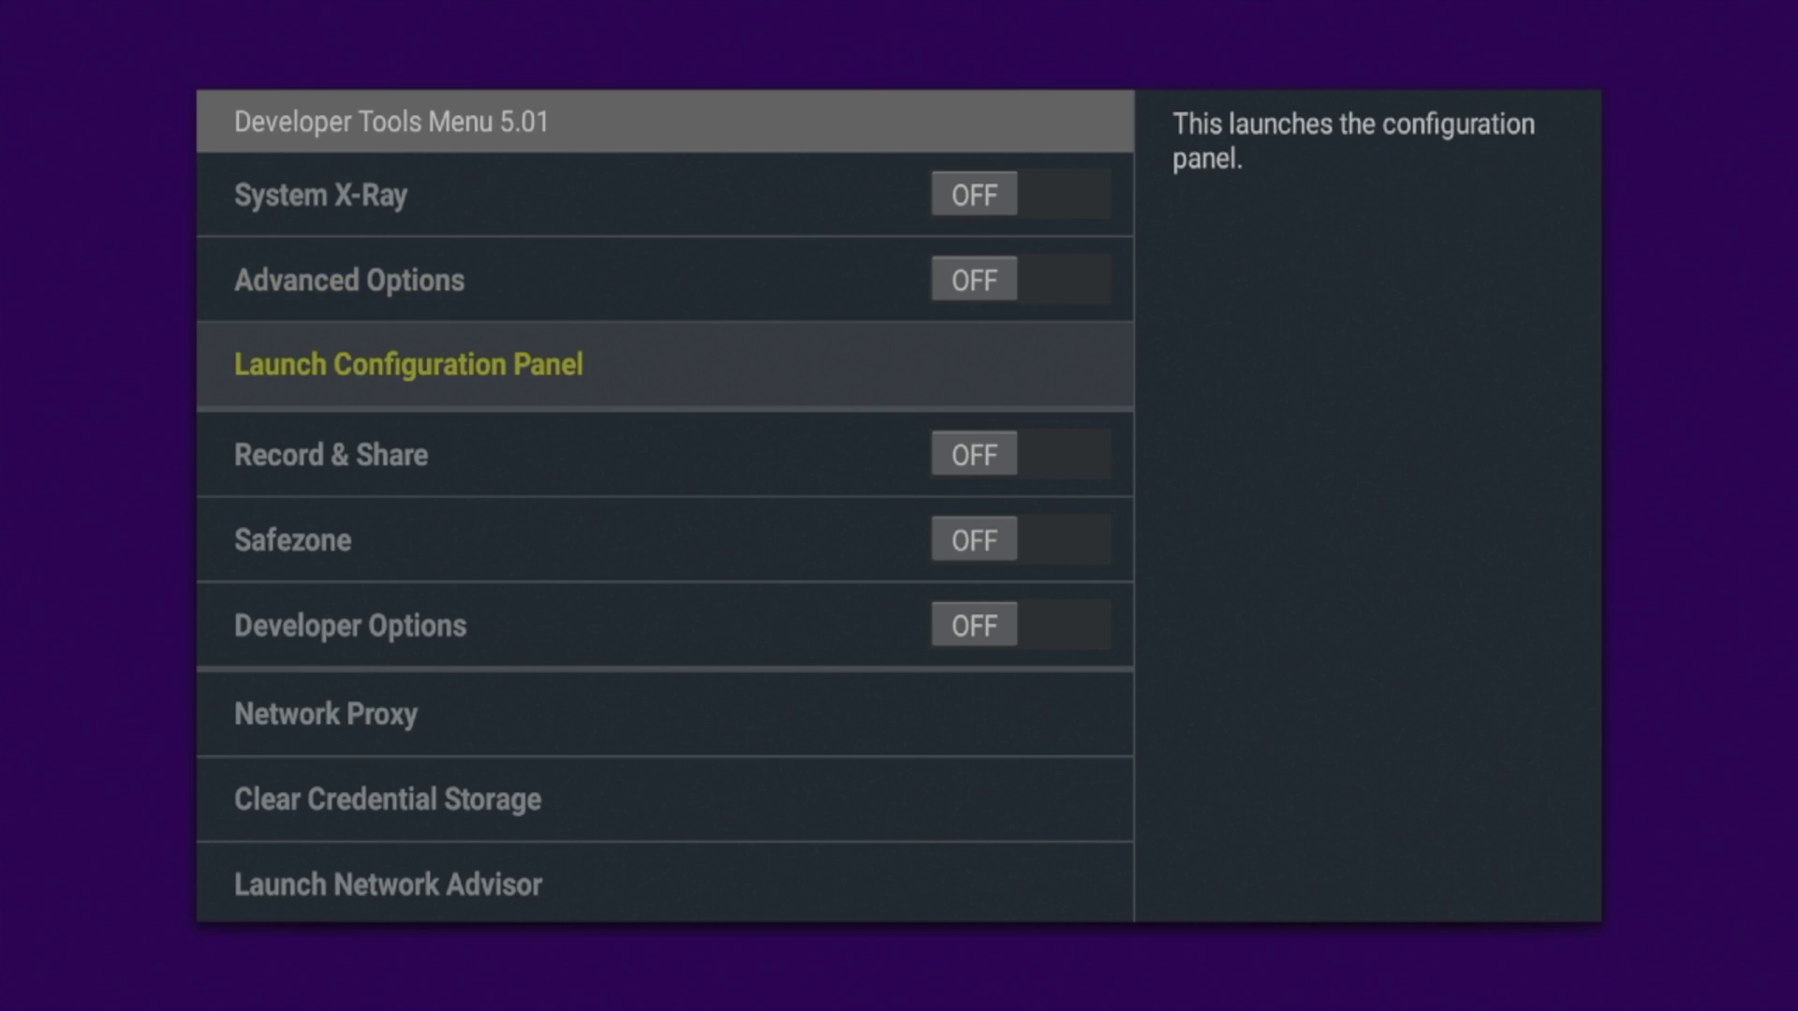
key(Return)
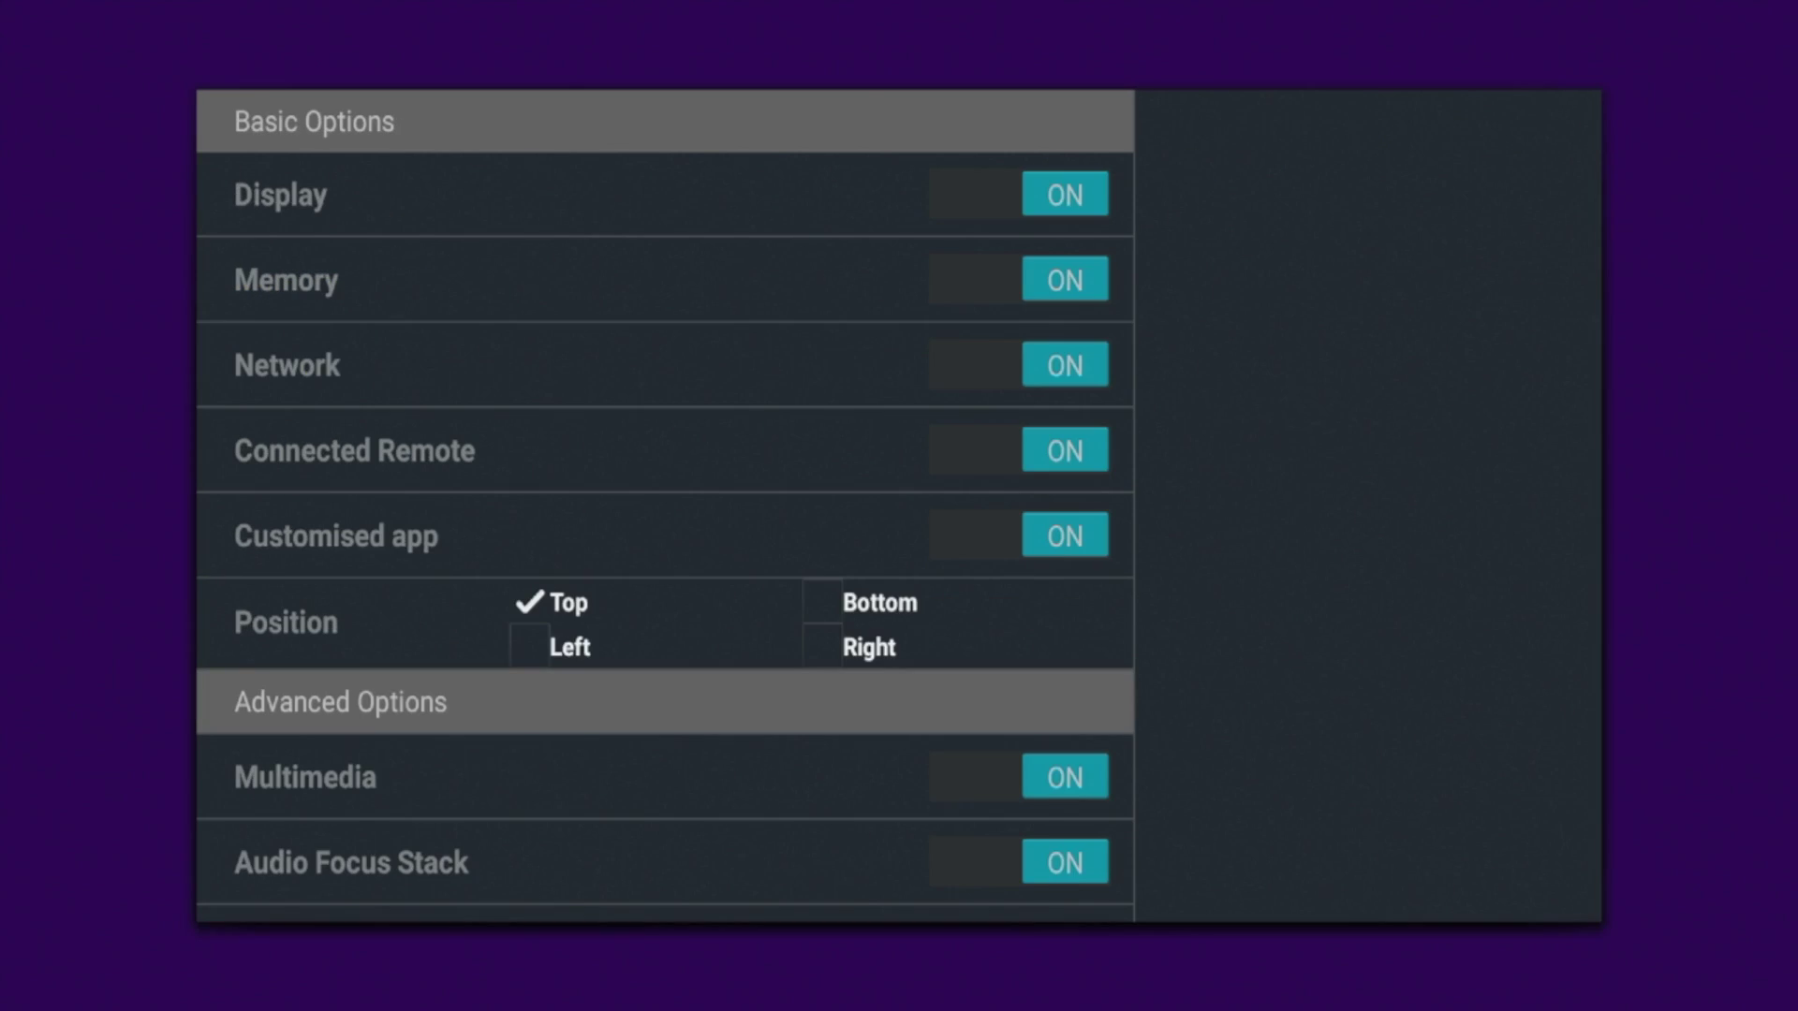
key(Down)
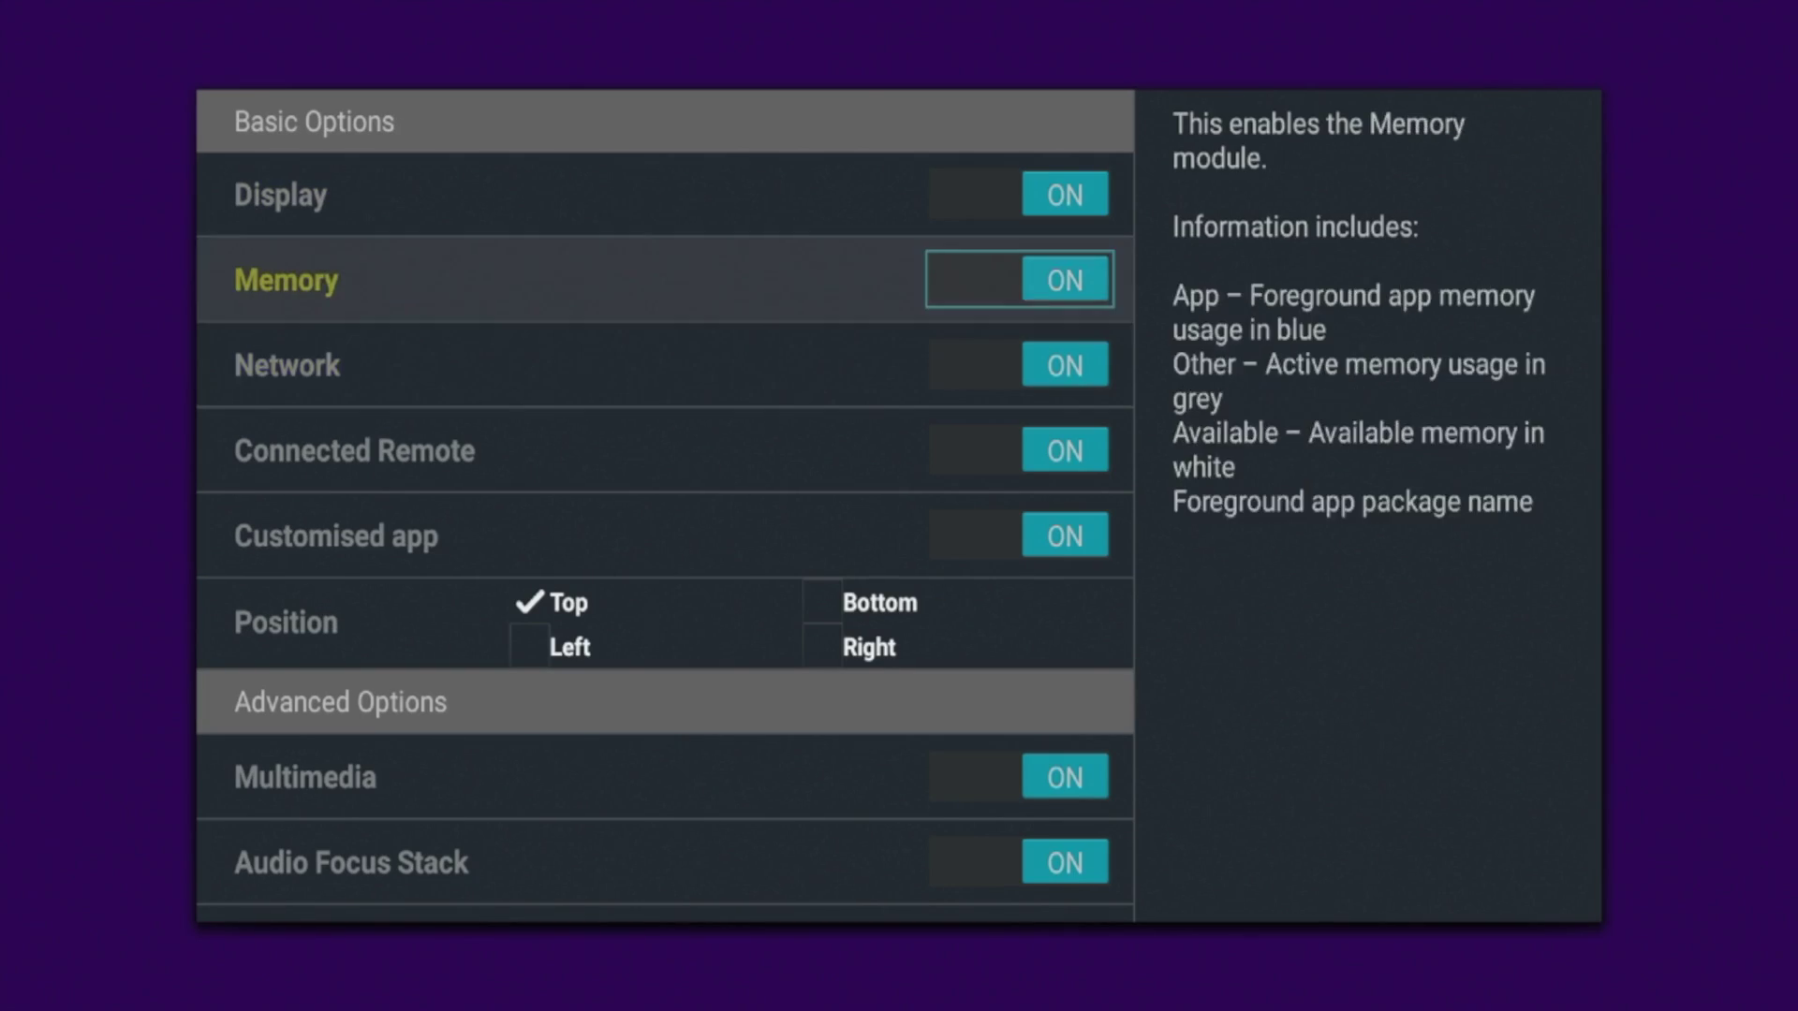
key(Up)
key(Down)
key(Down)
key(Down)
key(Down)
key(Down)
key(Down)
key(Down)
key(Down)
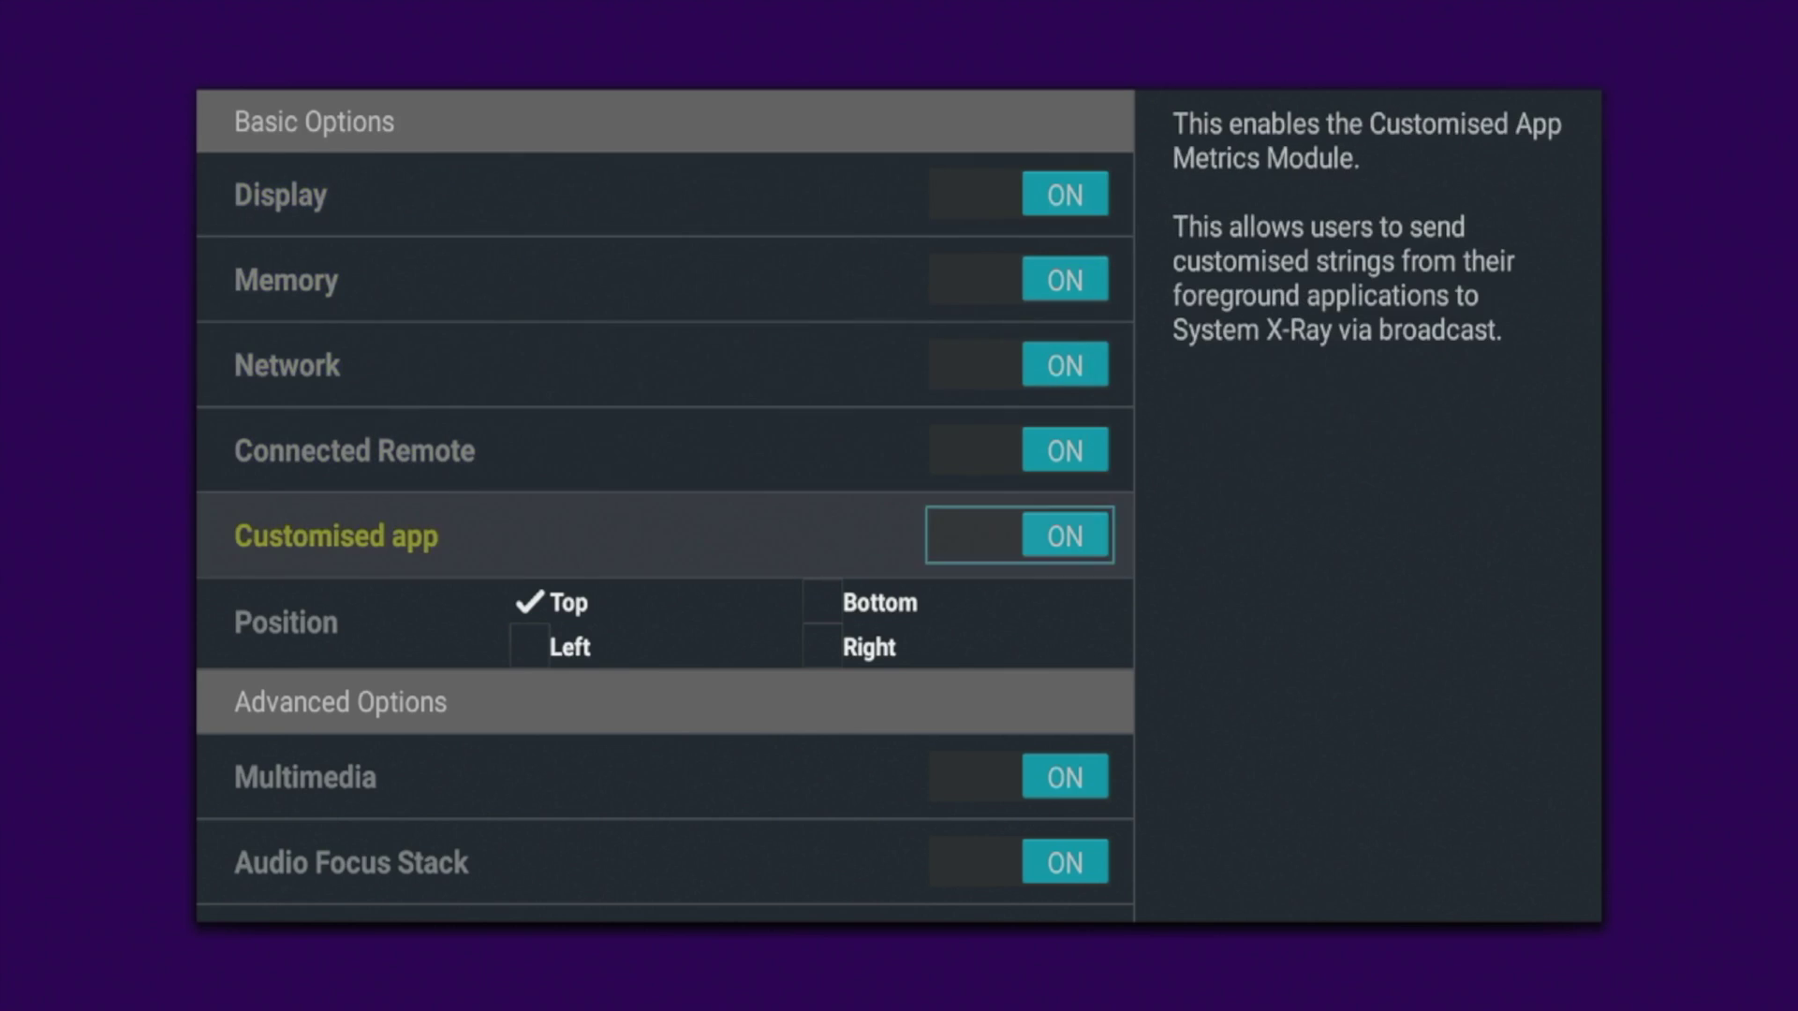
key(Up)
key(Up)
key(Up)
key(Up)
key(Up)
key(Escape)
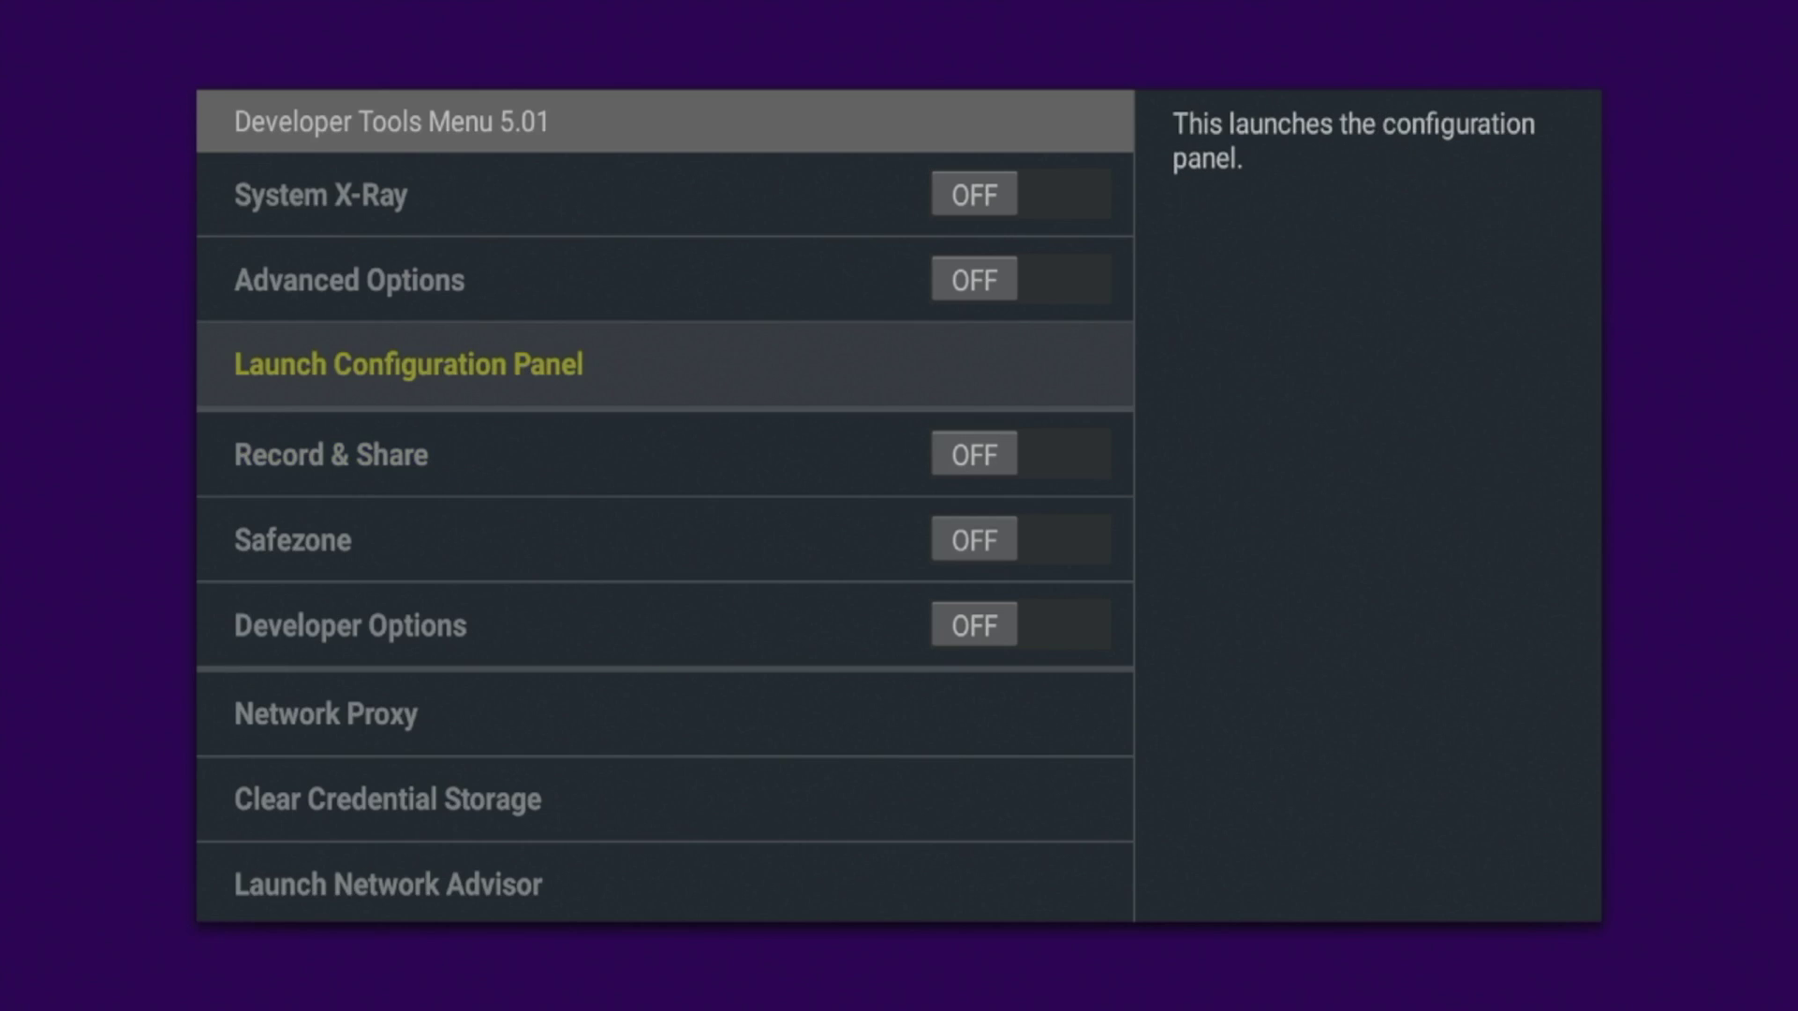
Open the Record & Share settings for interval and duration, and cancel without confirming them.
key(Down)
key(Return)
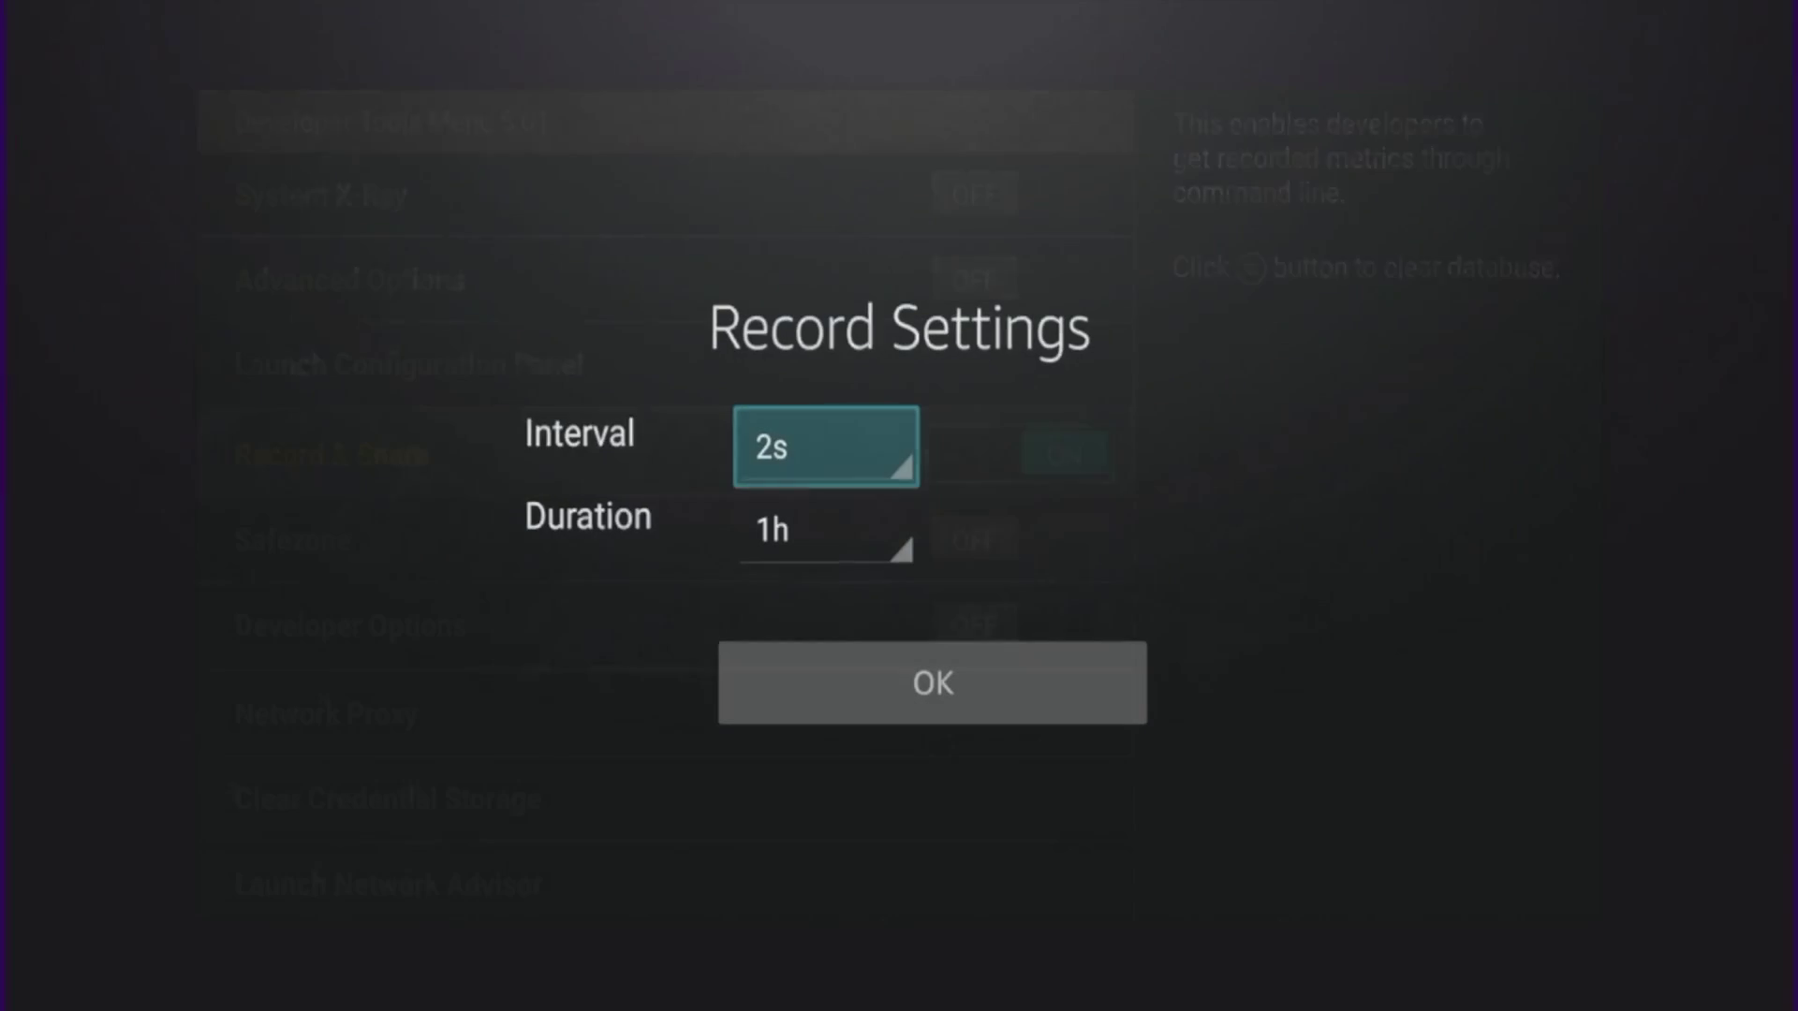
key(Escape)
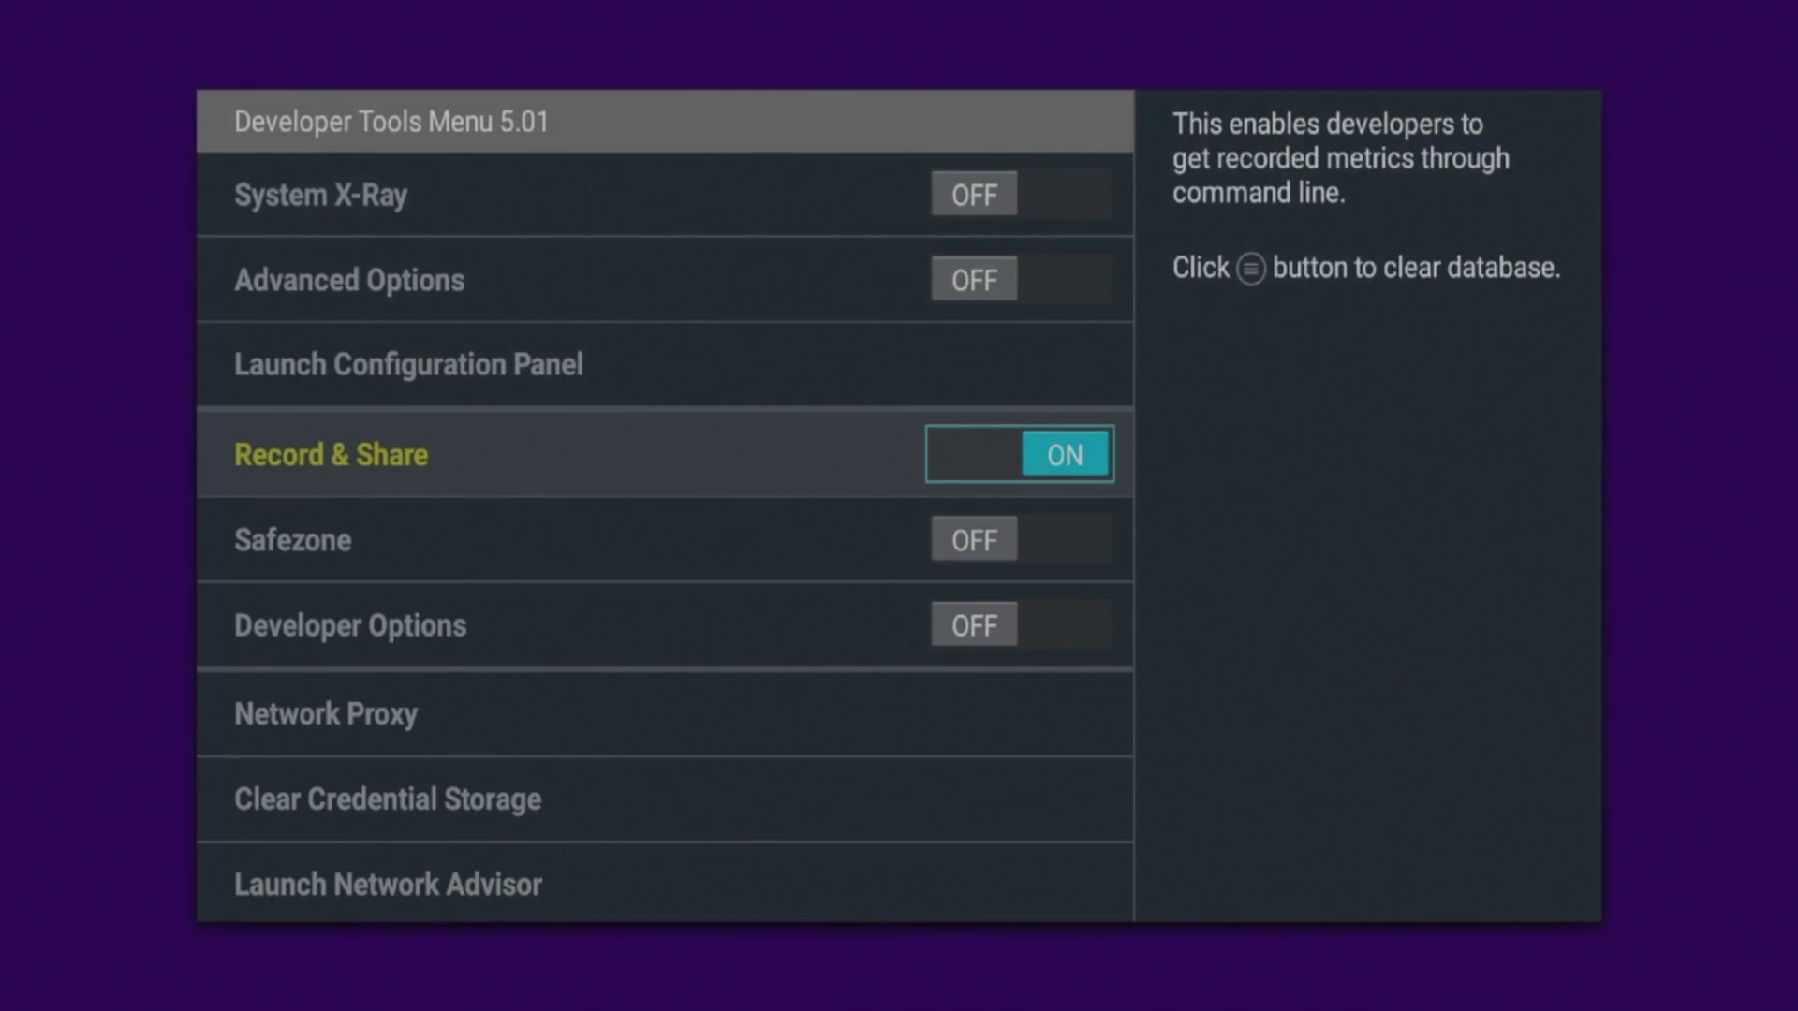
Turn the Safezone overscan display on and back off.
key(Down)
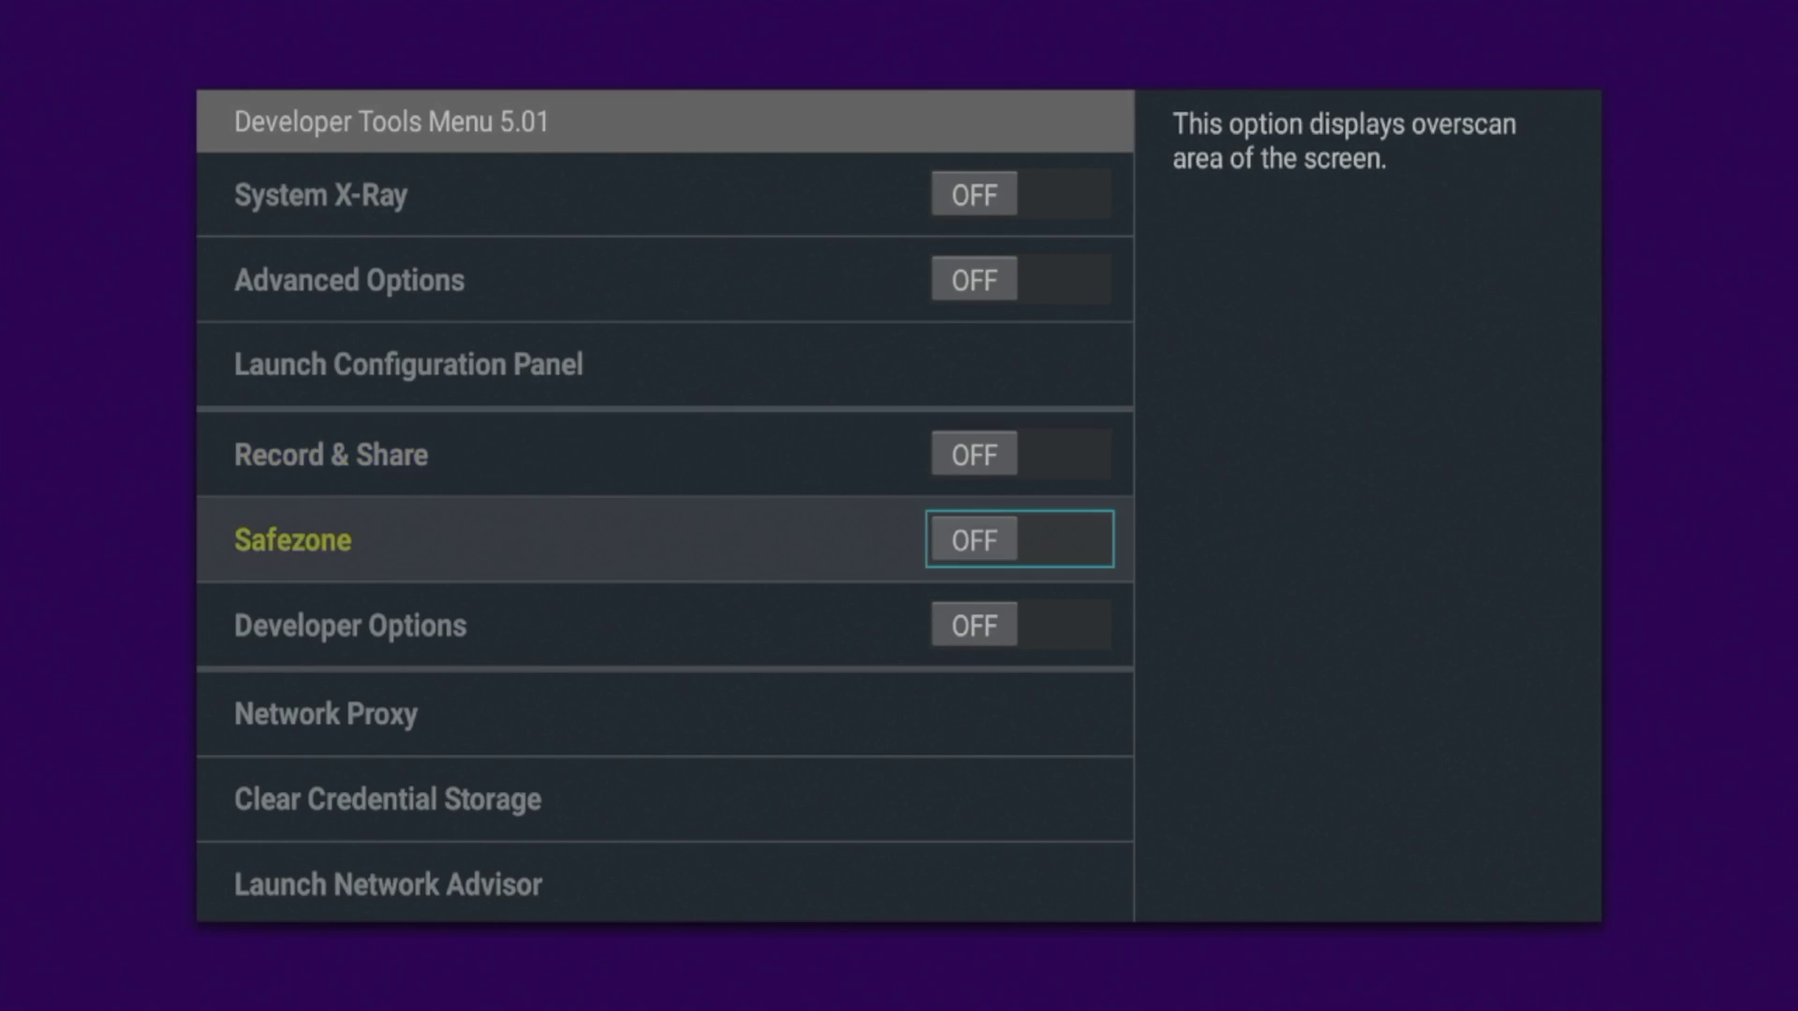
key(Return)
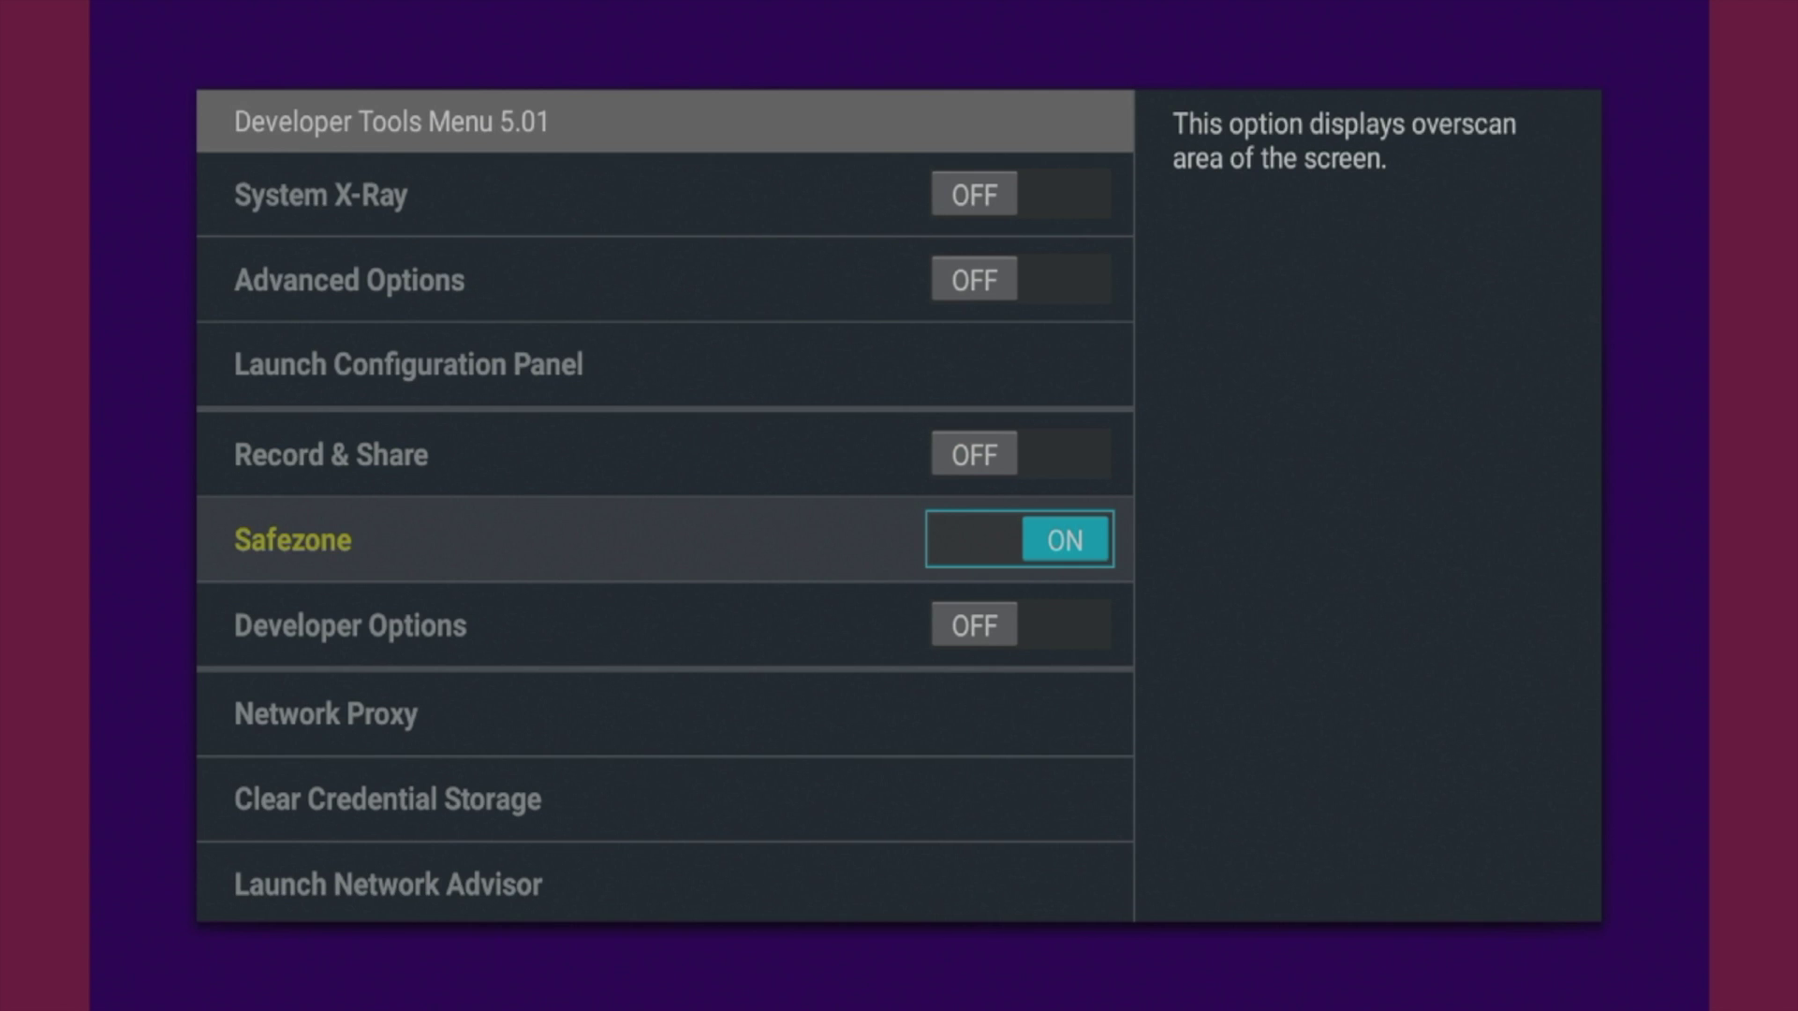
key(Return)
Toggle Developer Options on and off, finishing with it turned off.
key(Down)
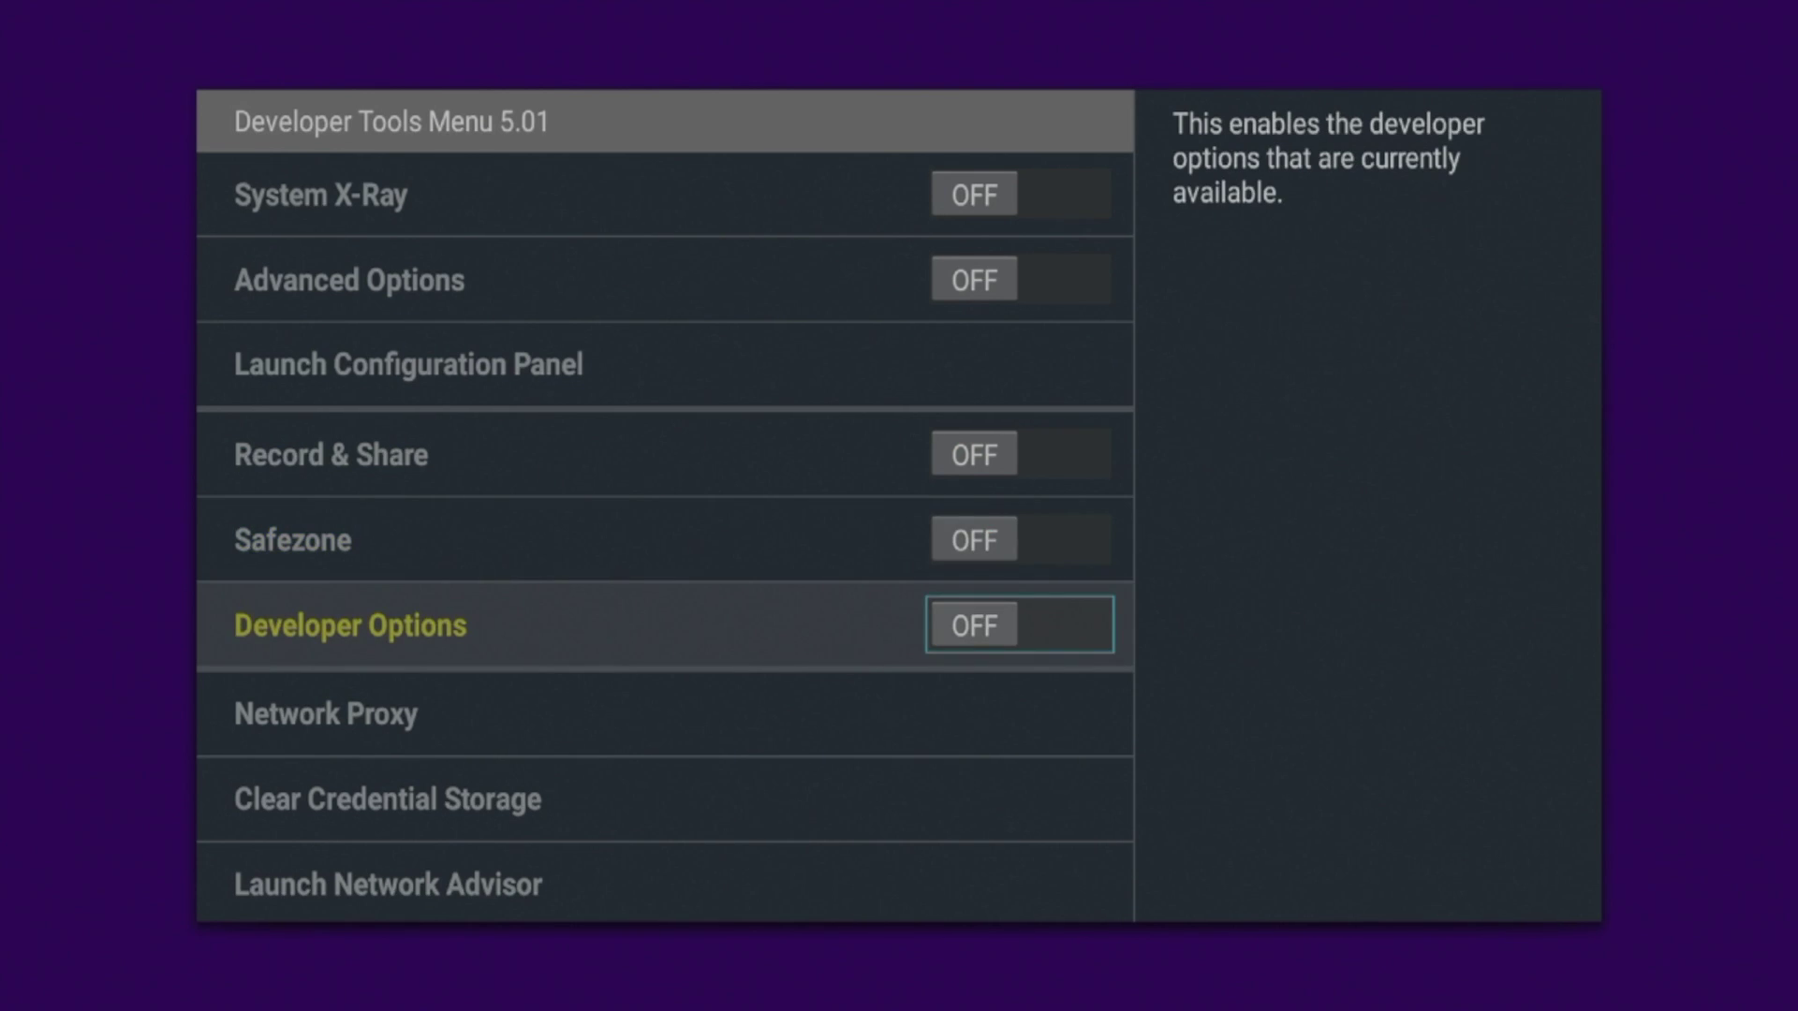
key(Return)
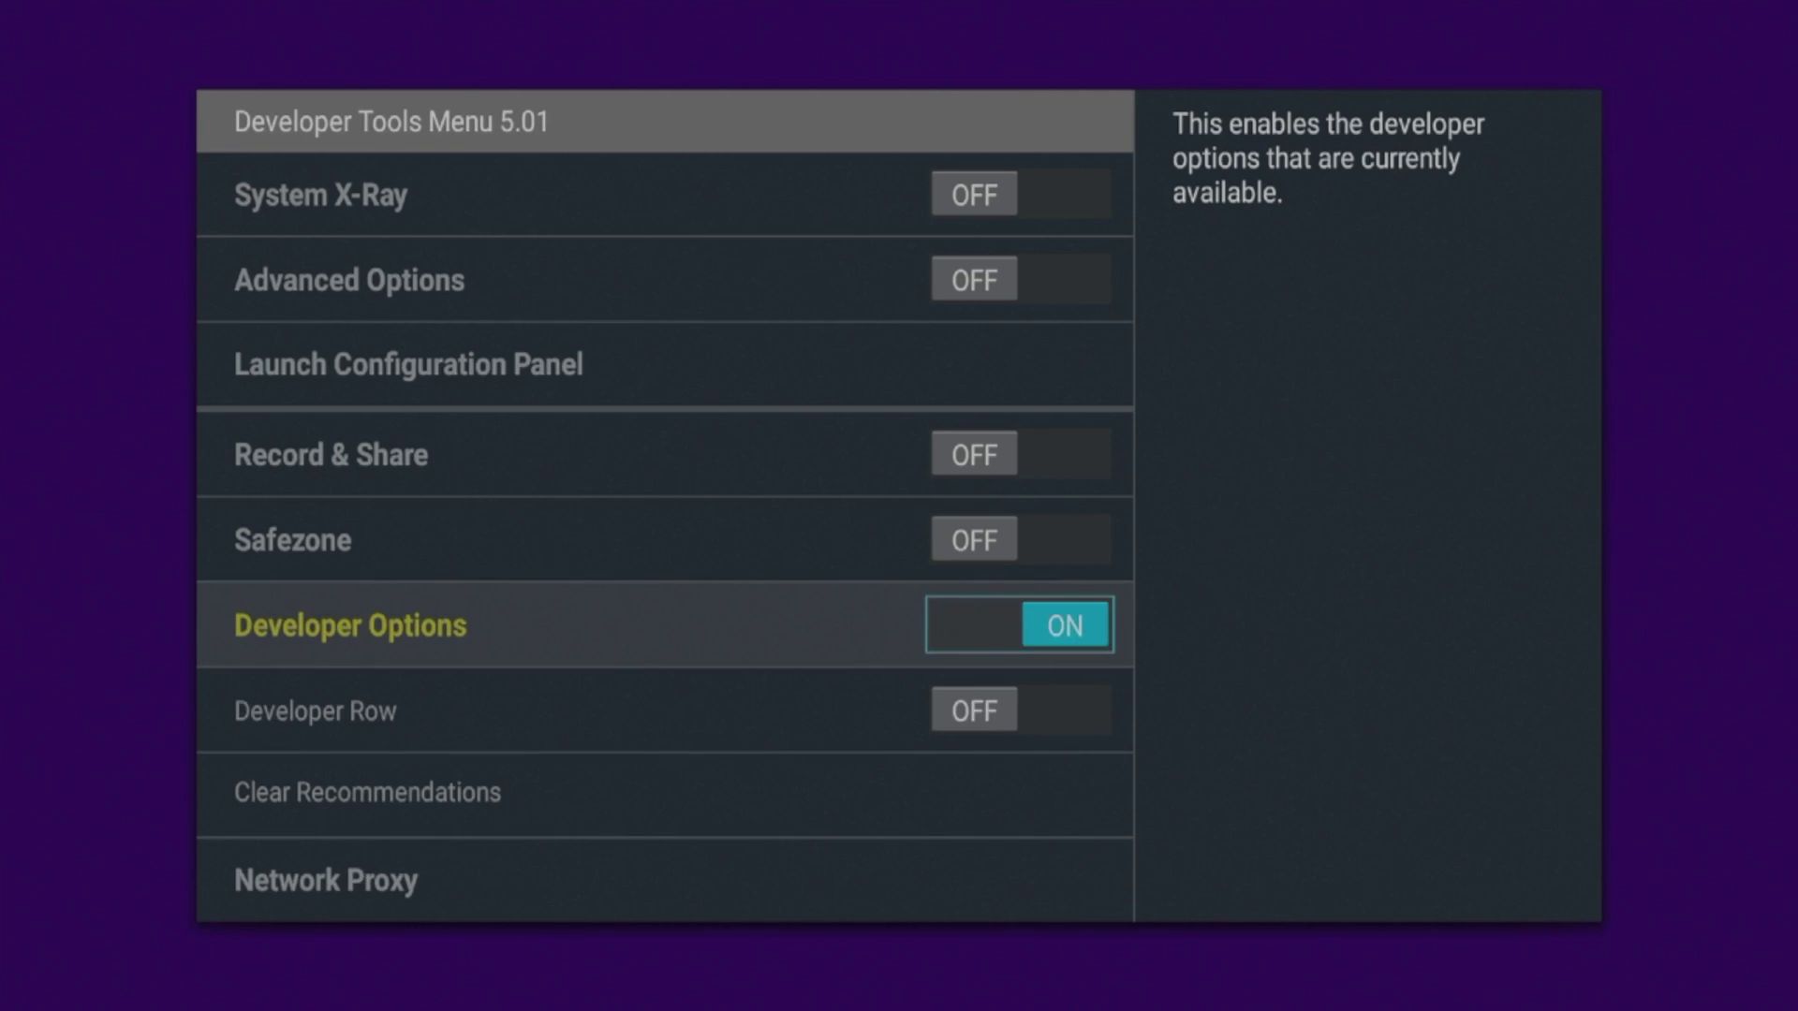
key(Return)
key(Return)
key(Return)
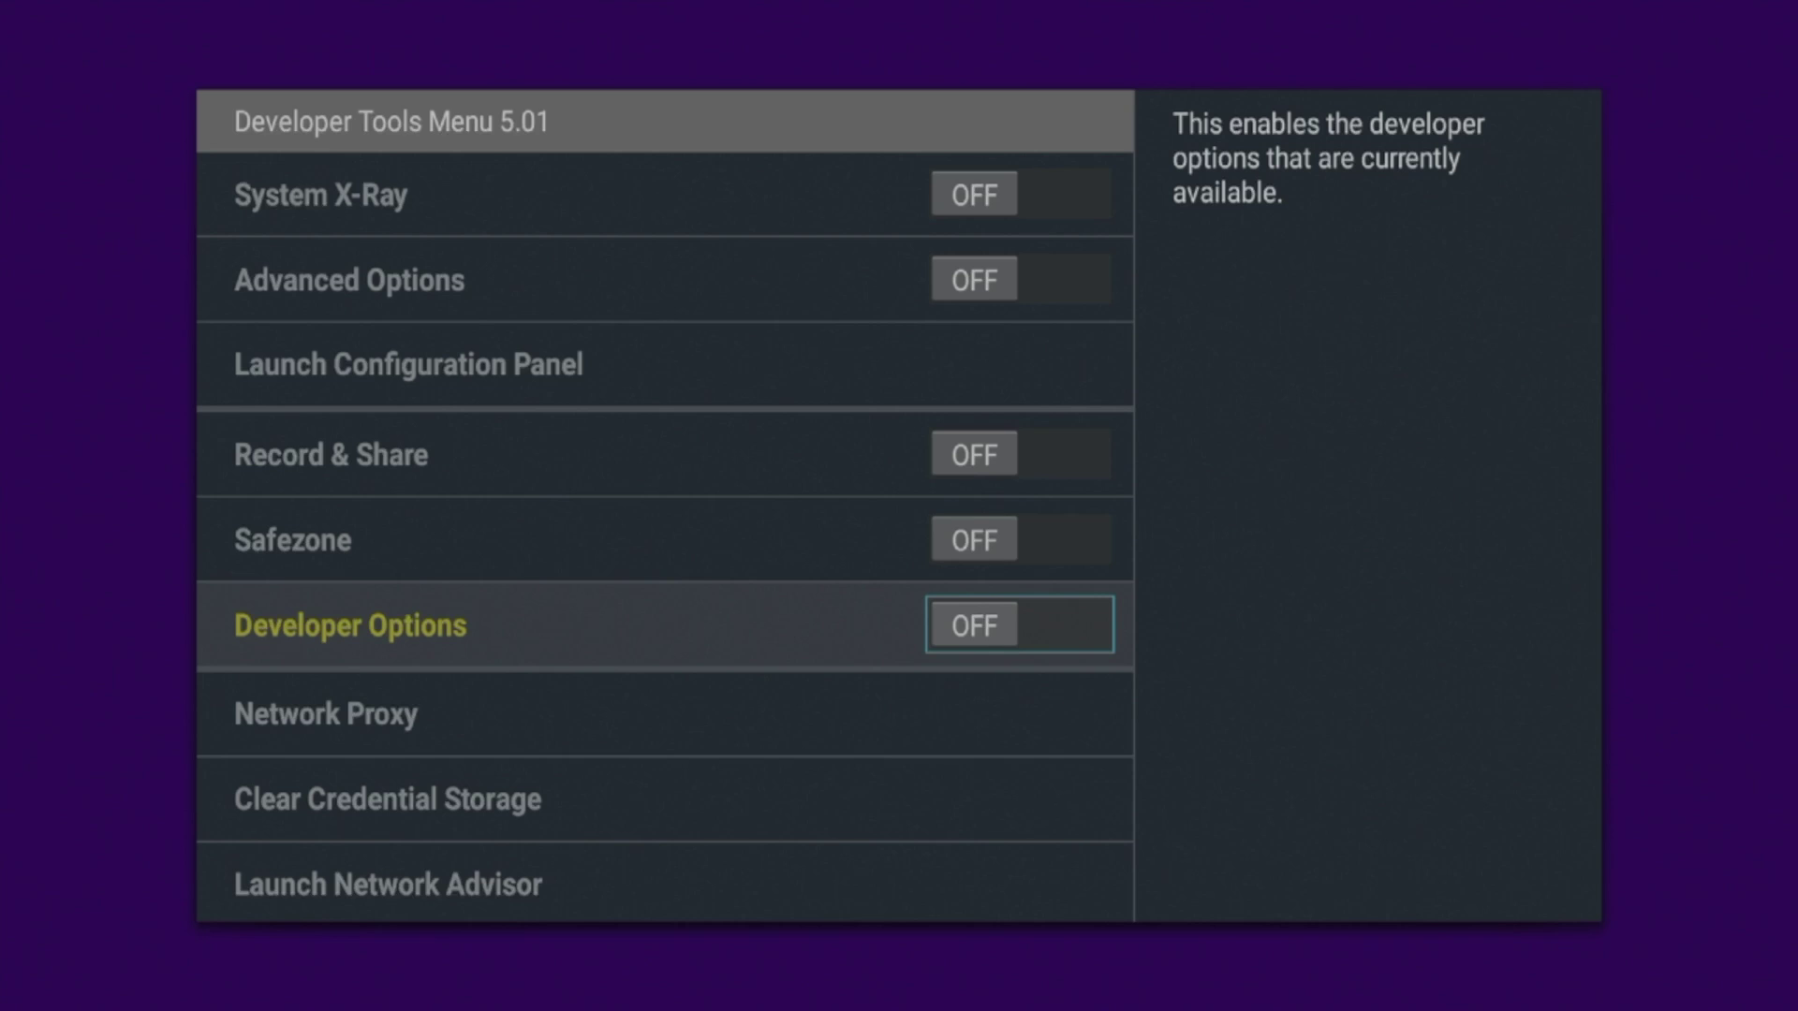
Expand Developer Options to examine Developer Row and Clear Recommendations, and turn Developer Options back off.
key(Return)
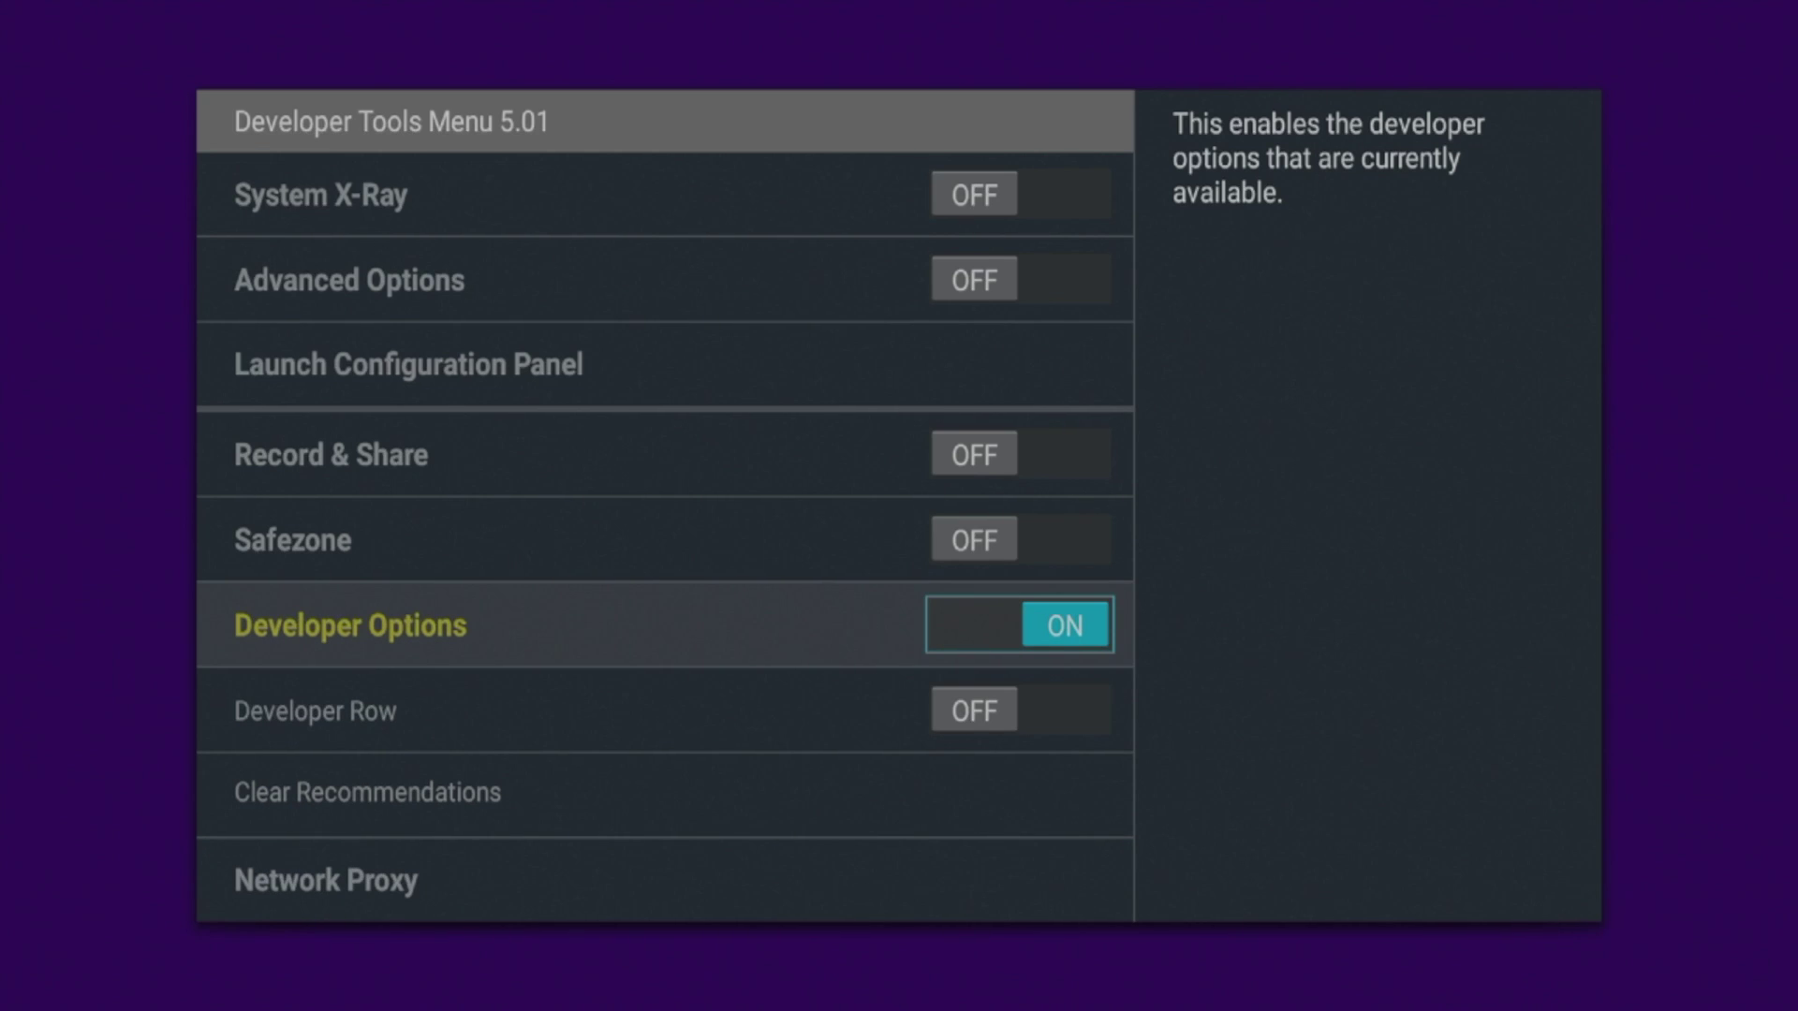
key(Return)
key(Down)
key(Up)
key(Return)
key(Down)
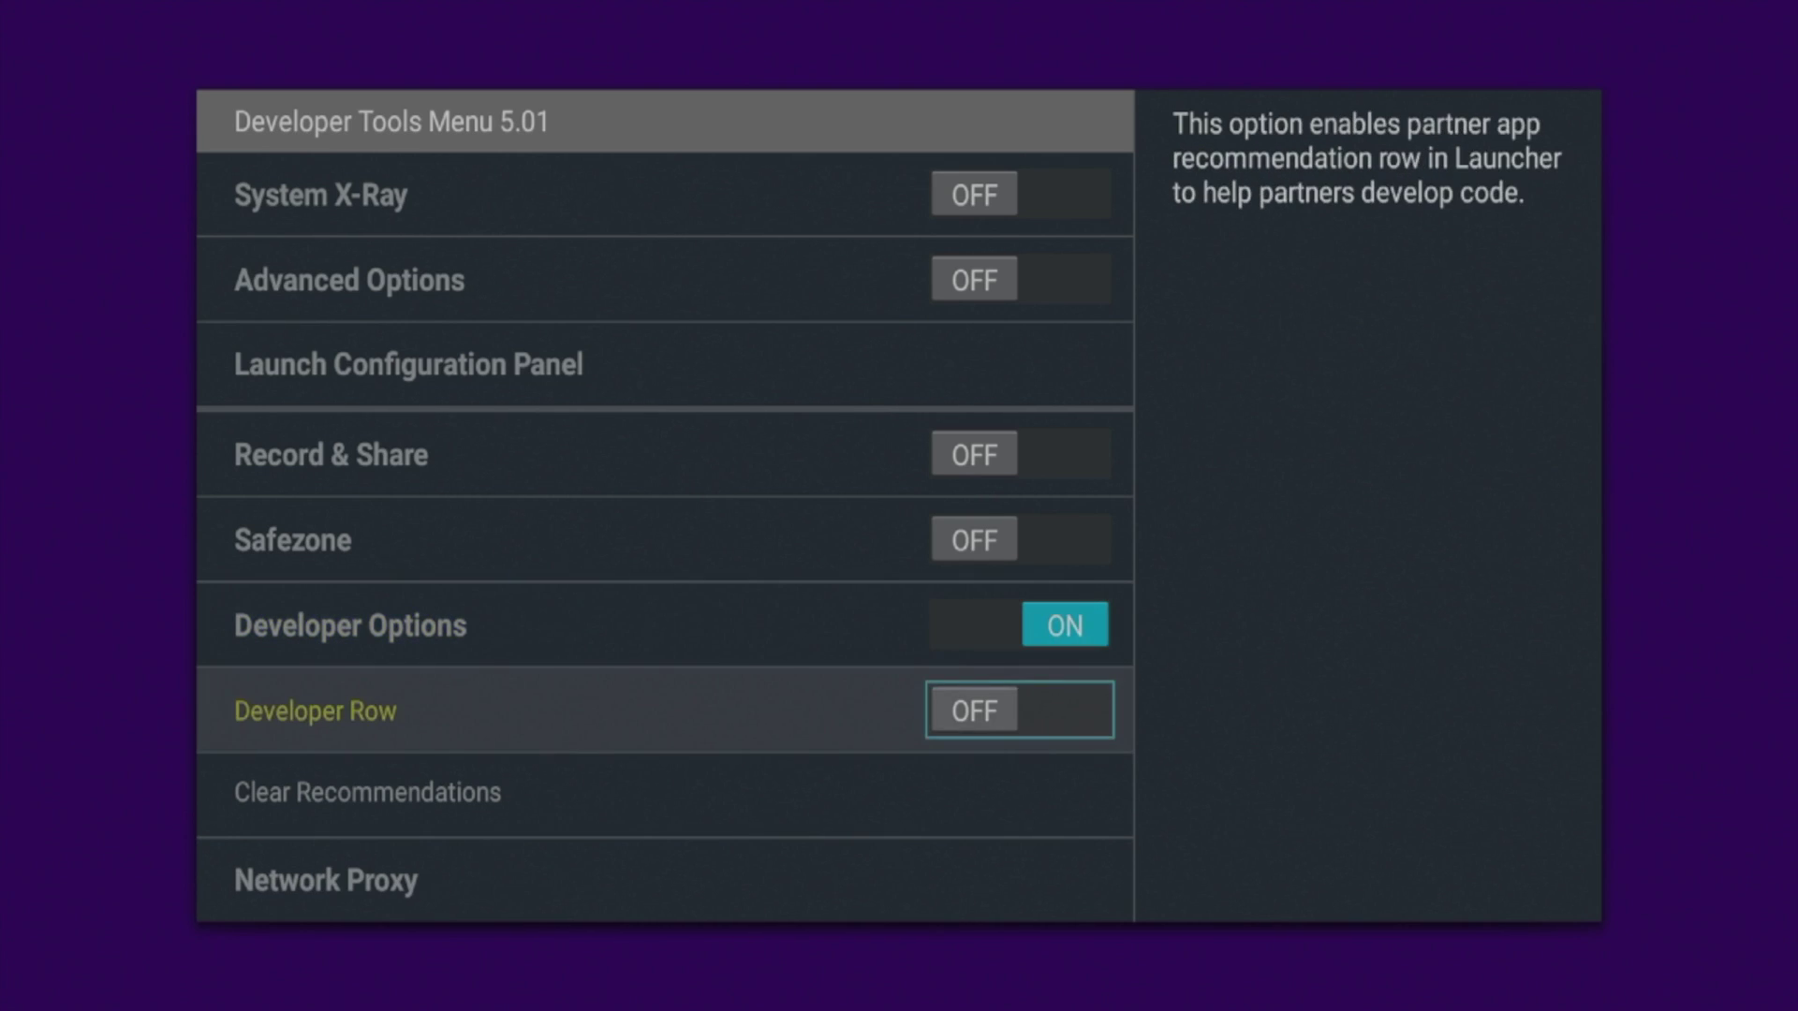
key(Down)
key(Up)
key(Down)
key(Up)
key(Up)
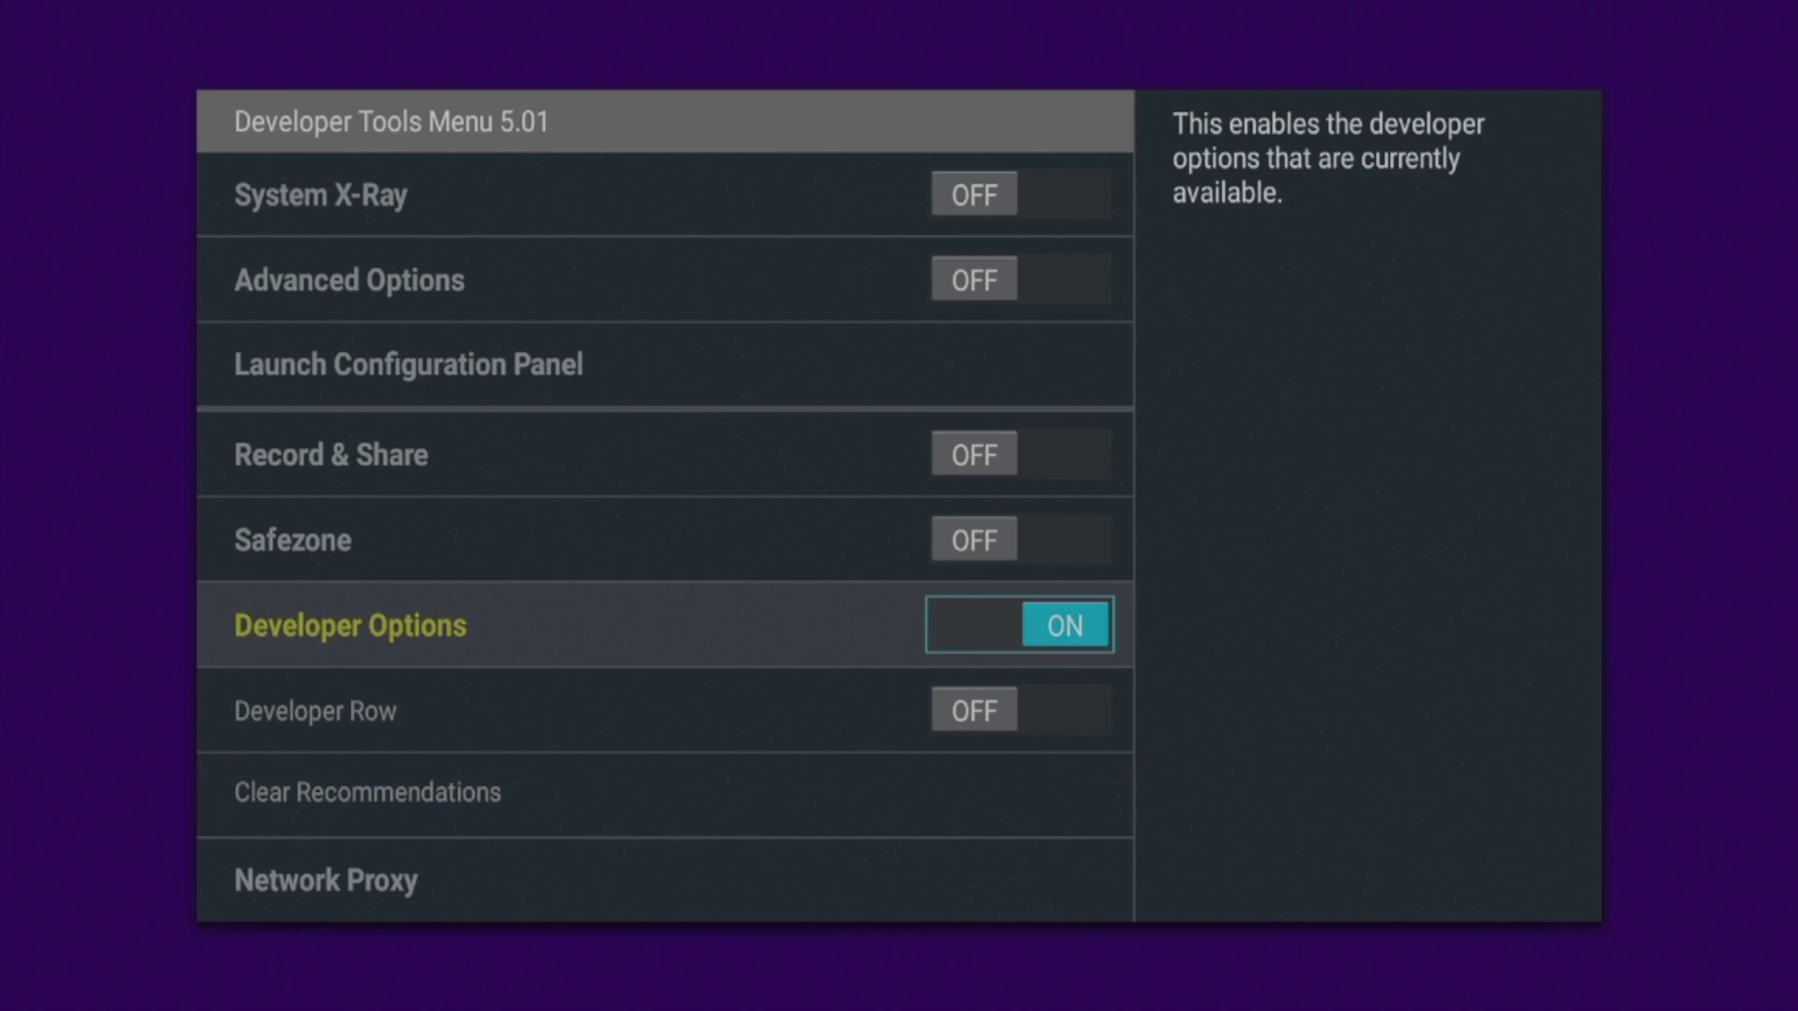
key(Return)
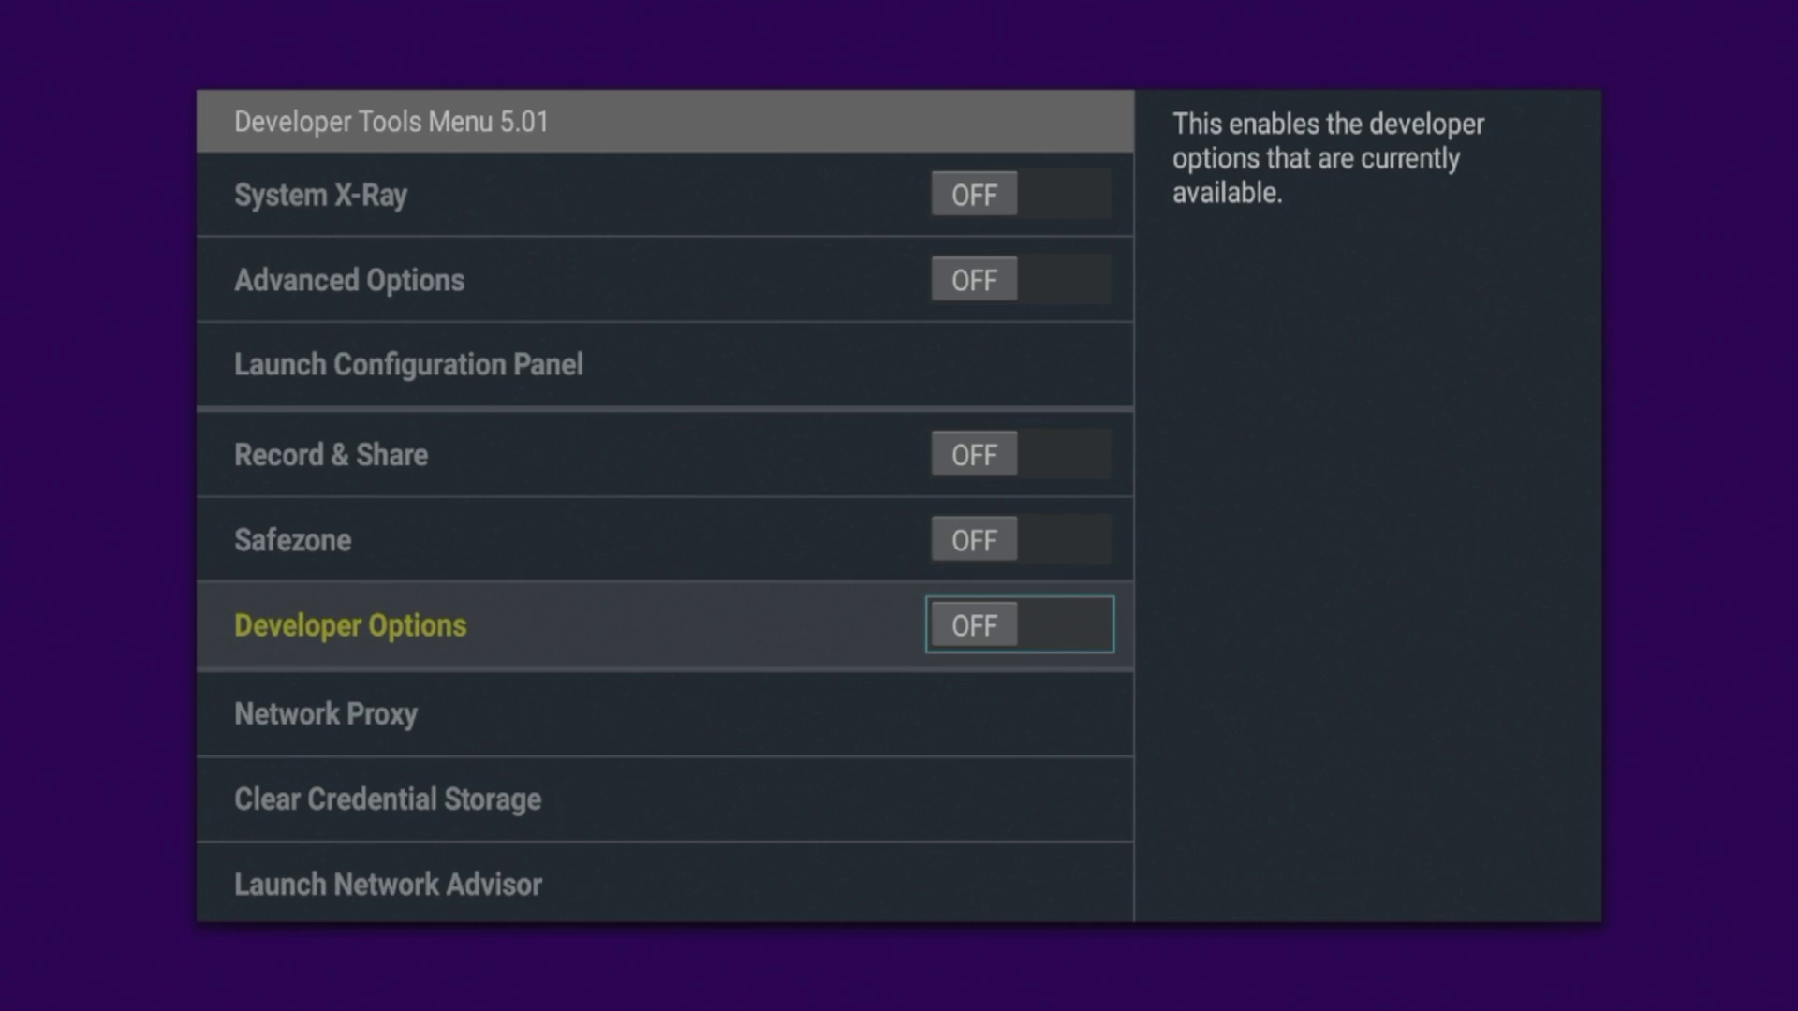
Open the Network Proxy settings, leave without saving, and read the Launch Network Advisor description.
key(Down)
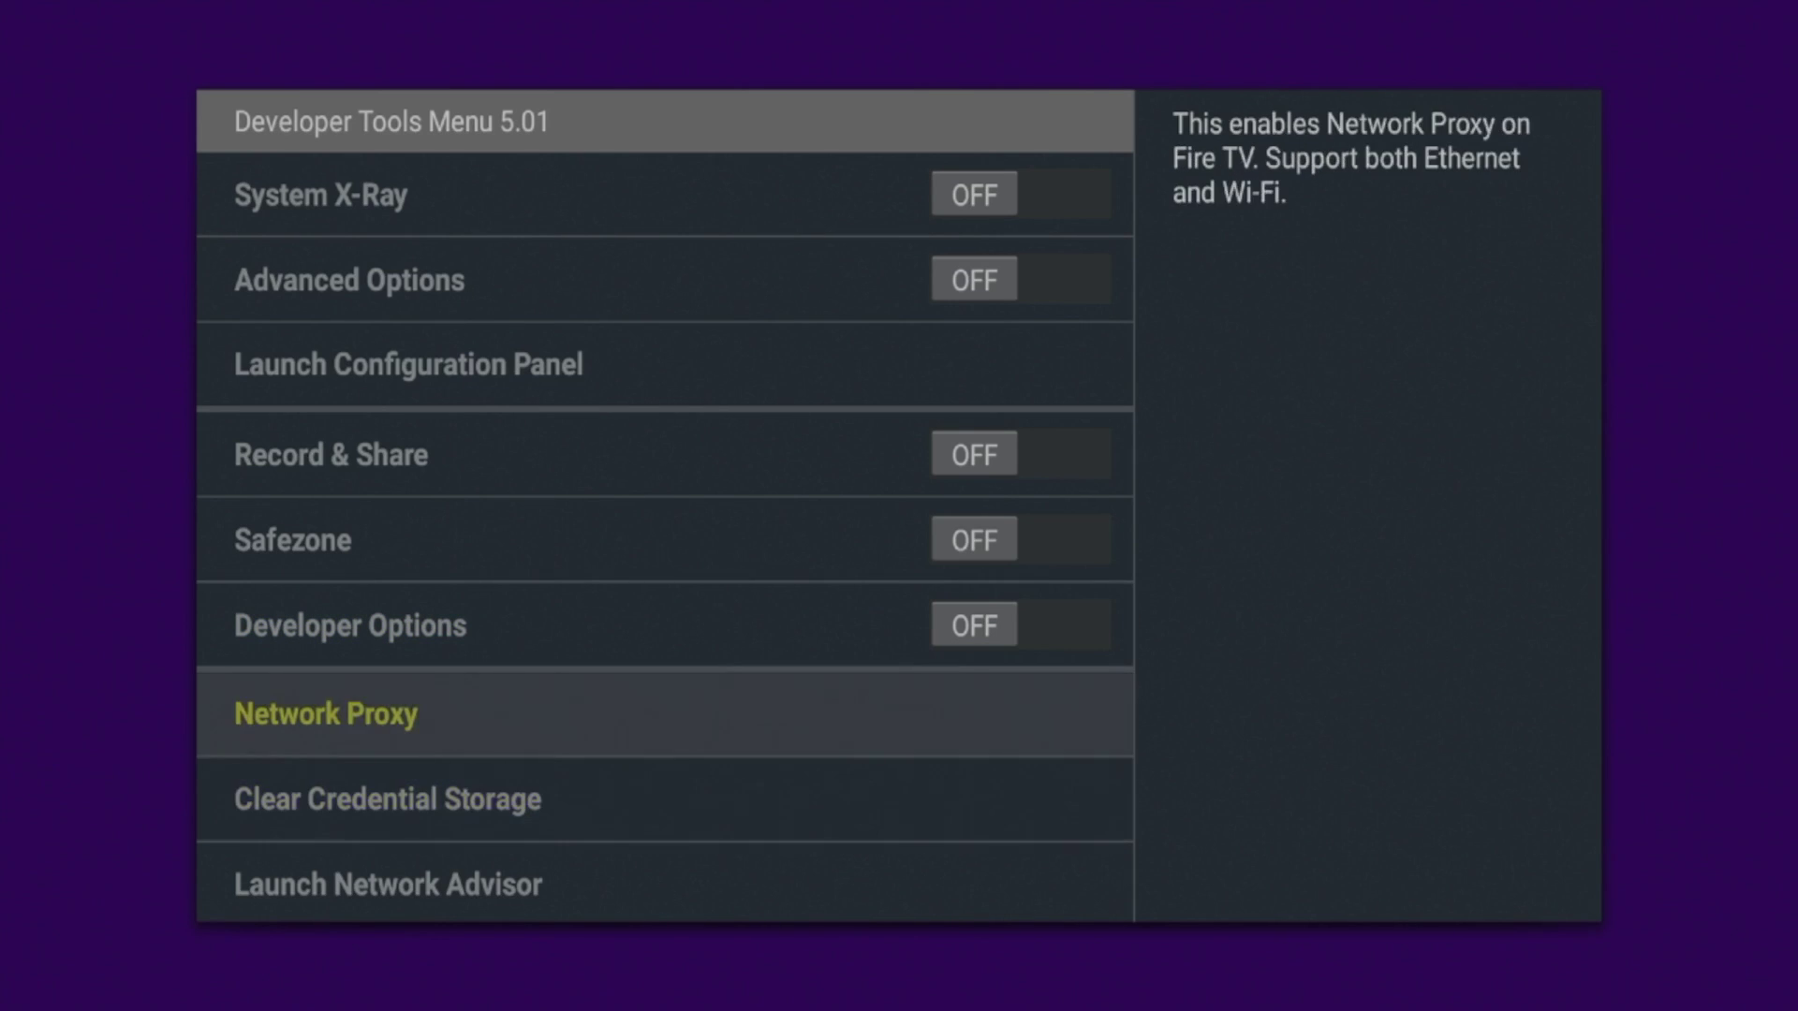
key(Return)
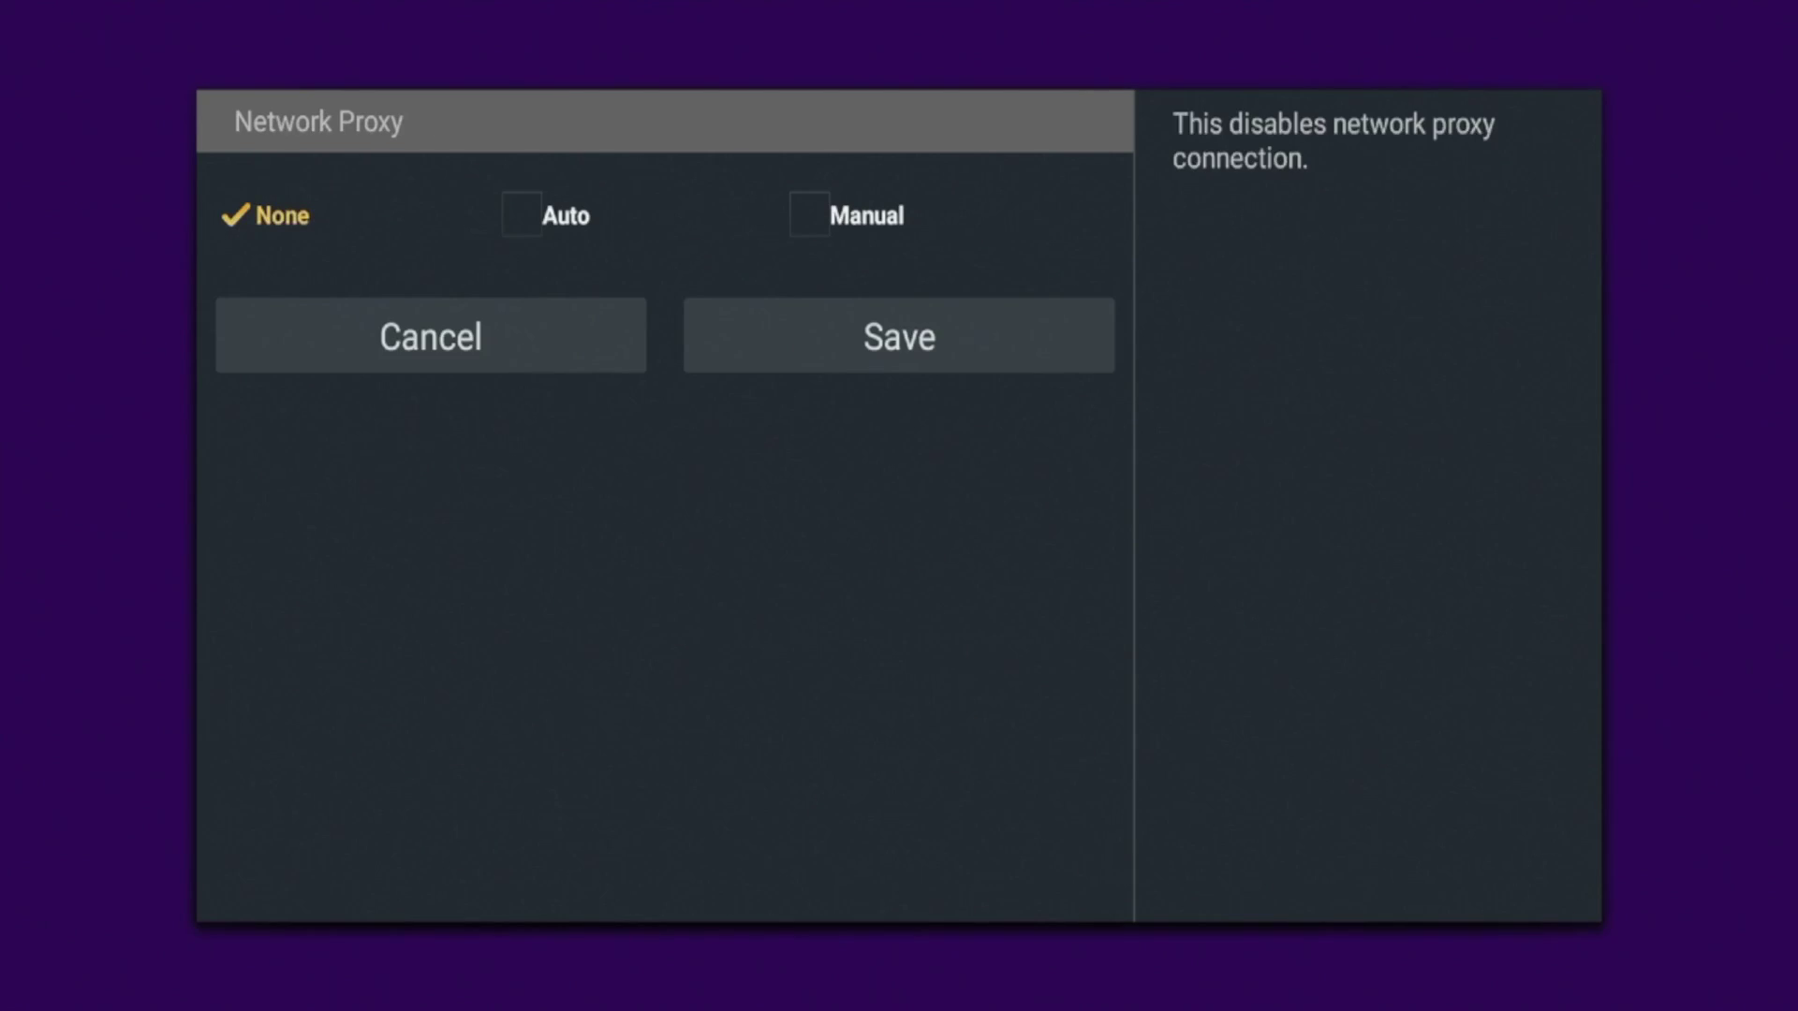
key(Escape)
key(Down)
key(Down)
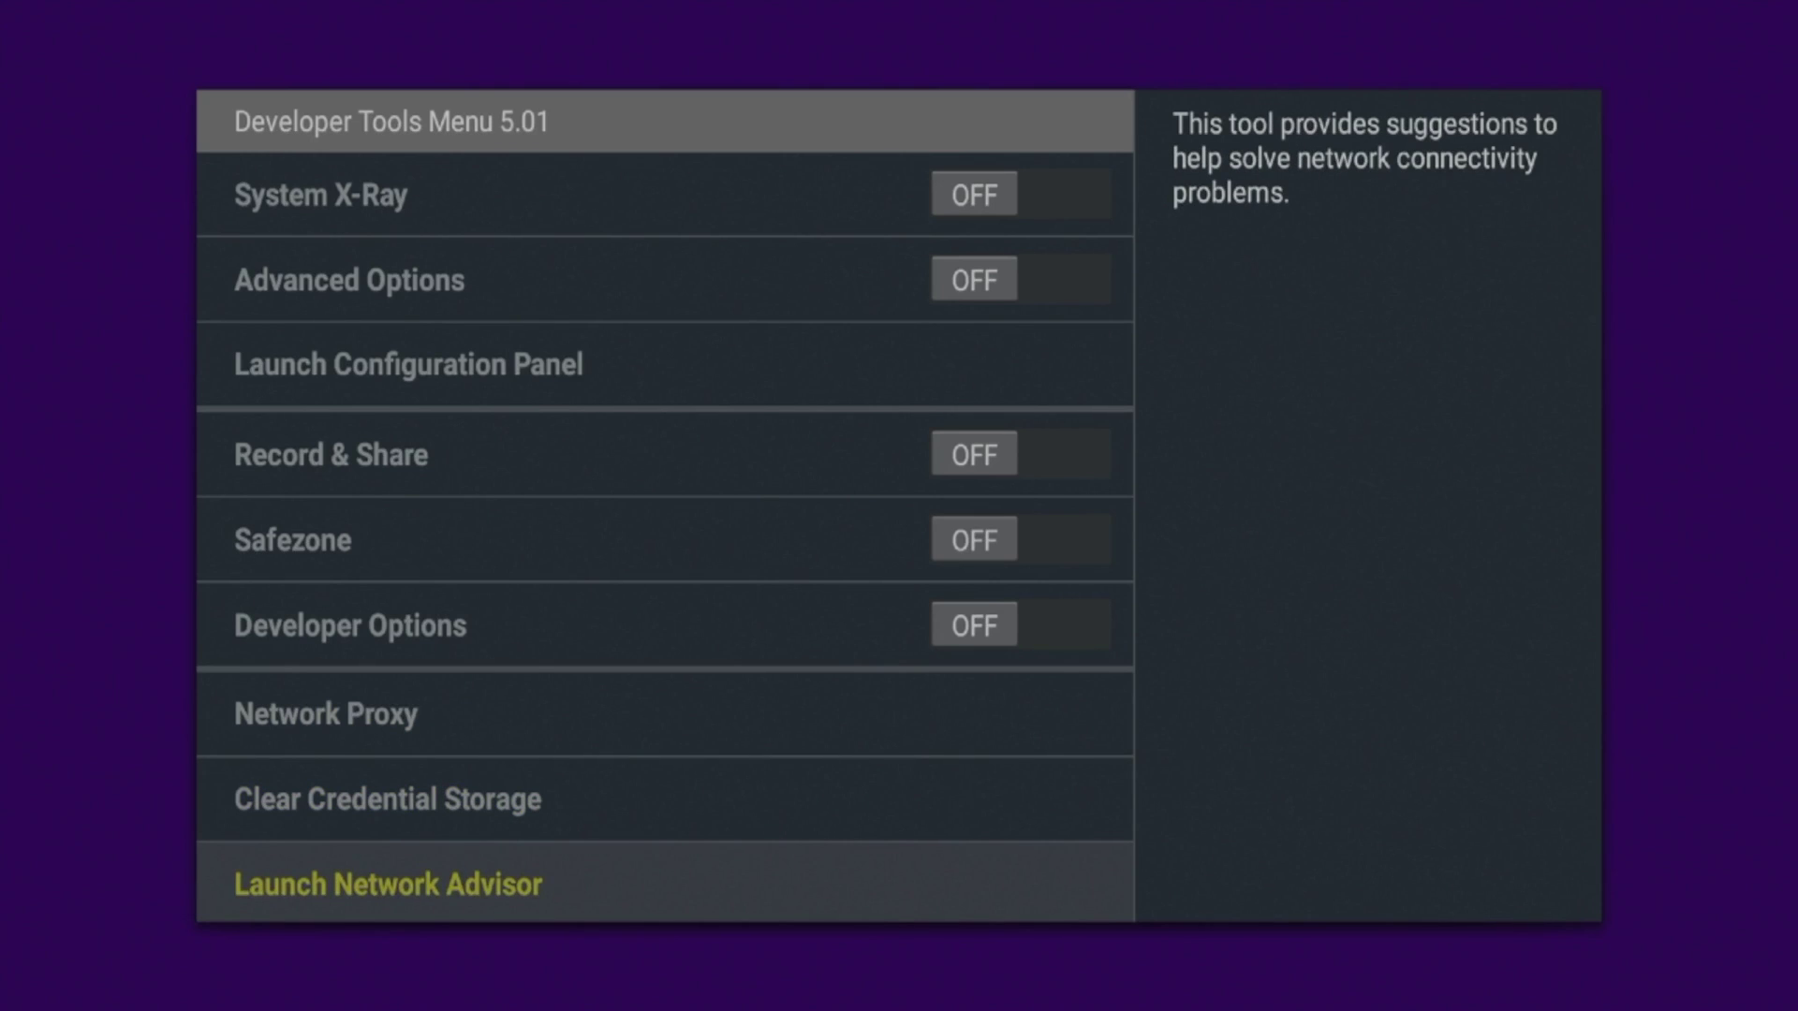
Go back to System X-Ray and turn its overlay on.
key(Up)
key(Up)
key(Up)
key(Up)
key(Up)
key(Up)
key(Up)
key(Down)
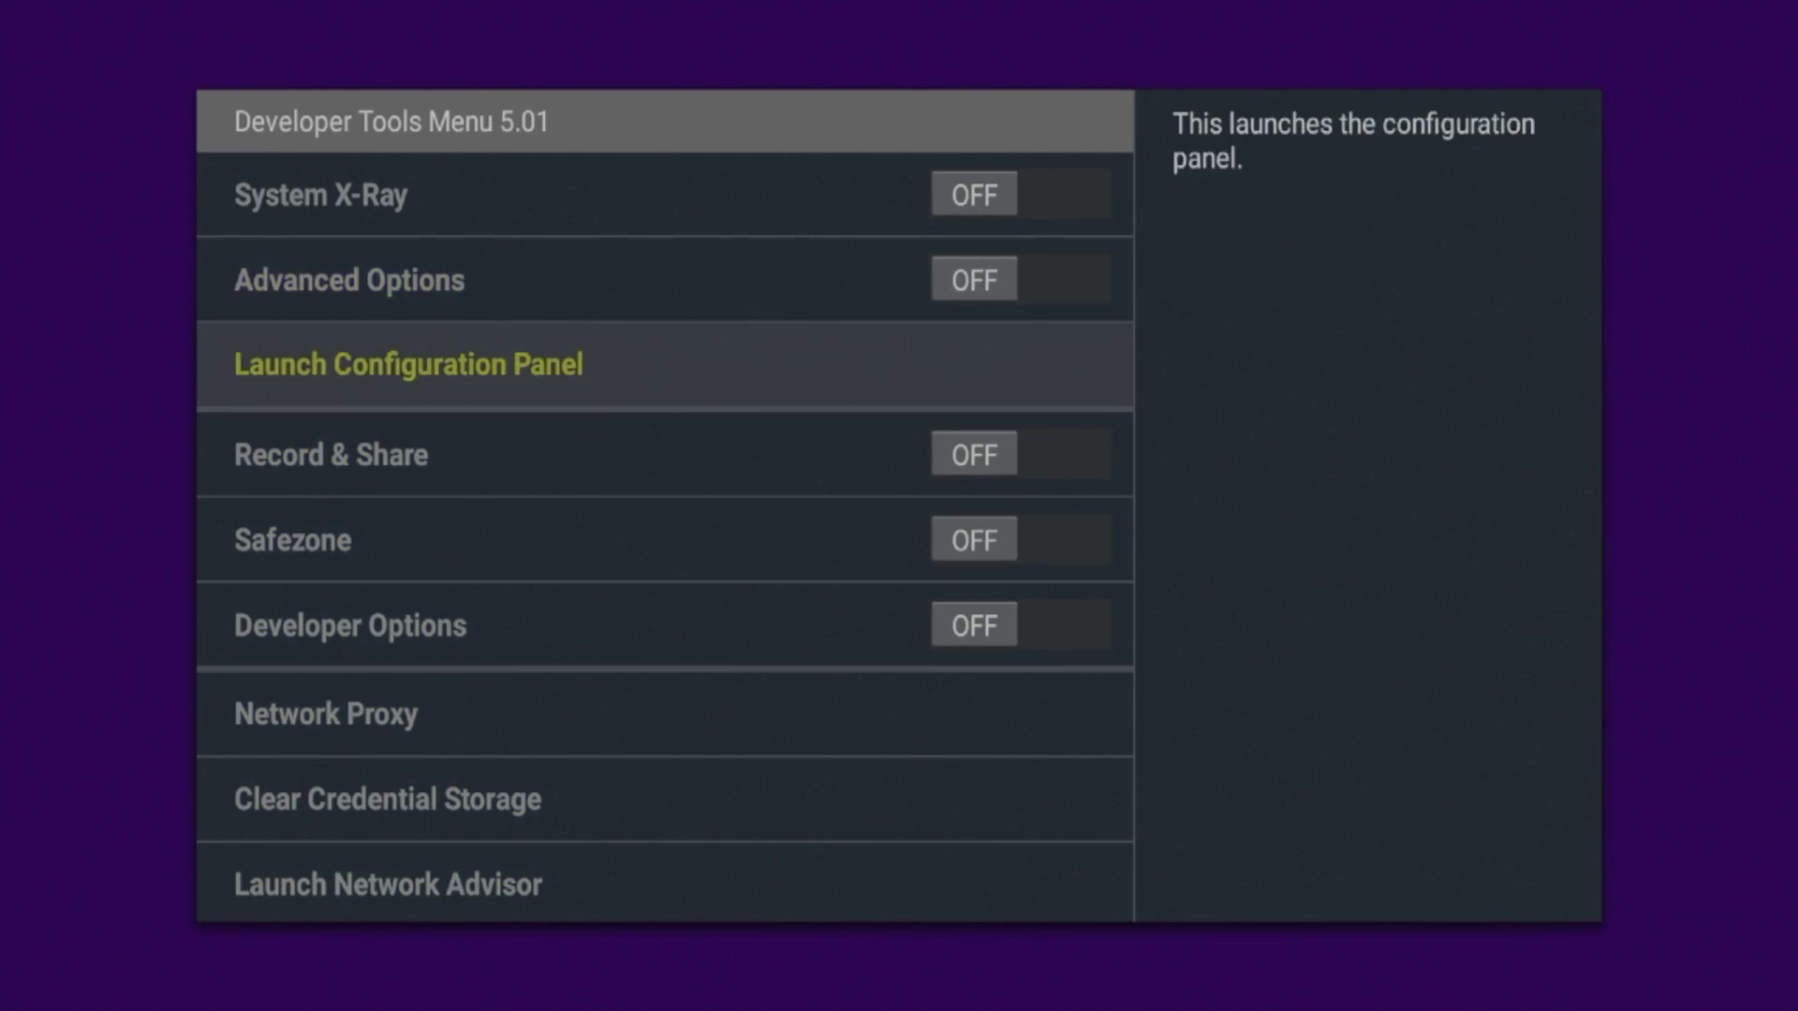
key(Down)
key(Up)
key(Up)
key(Up)
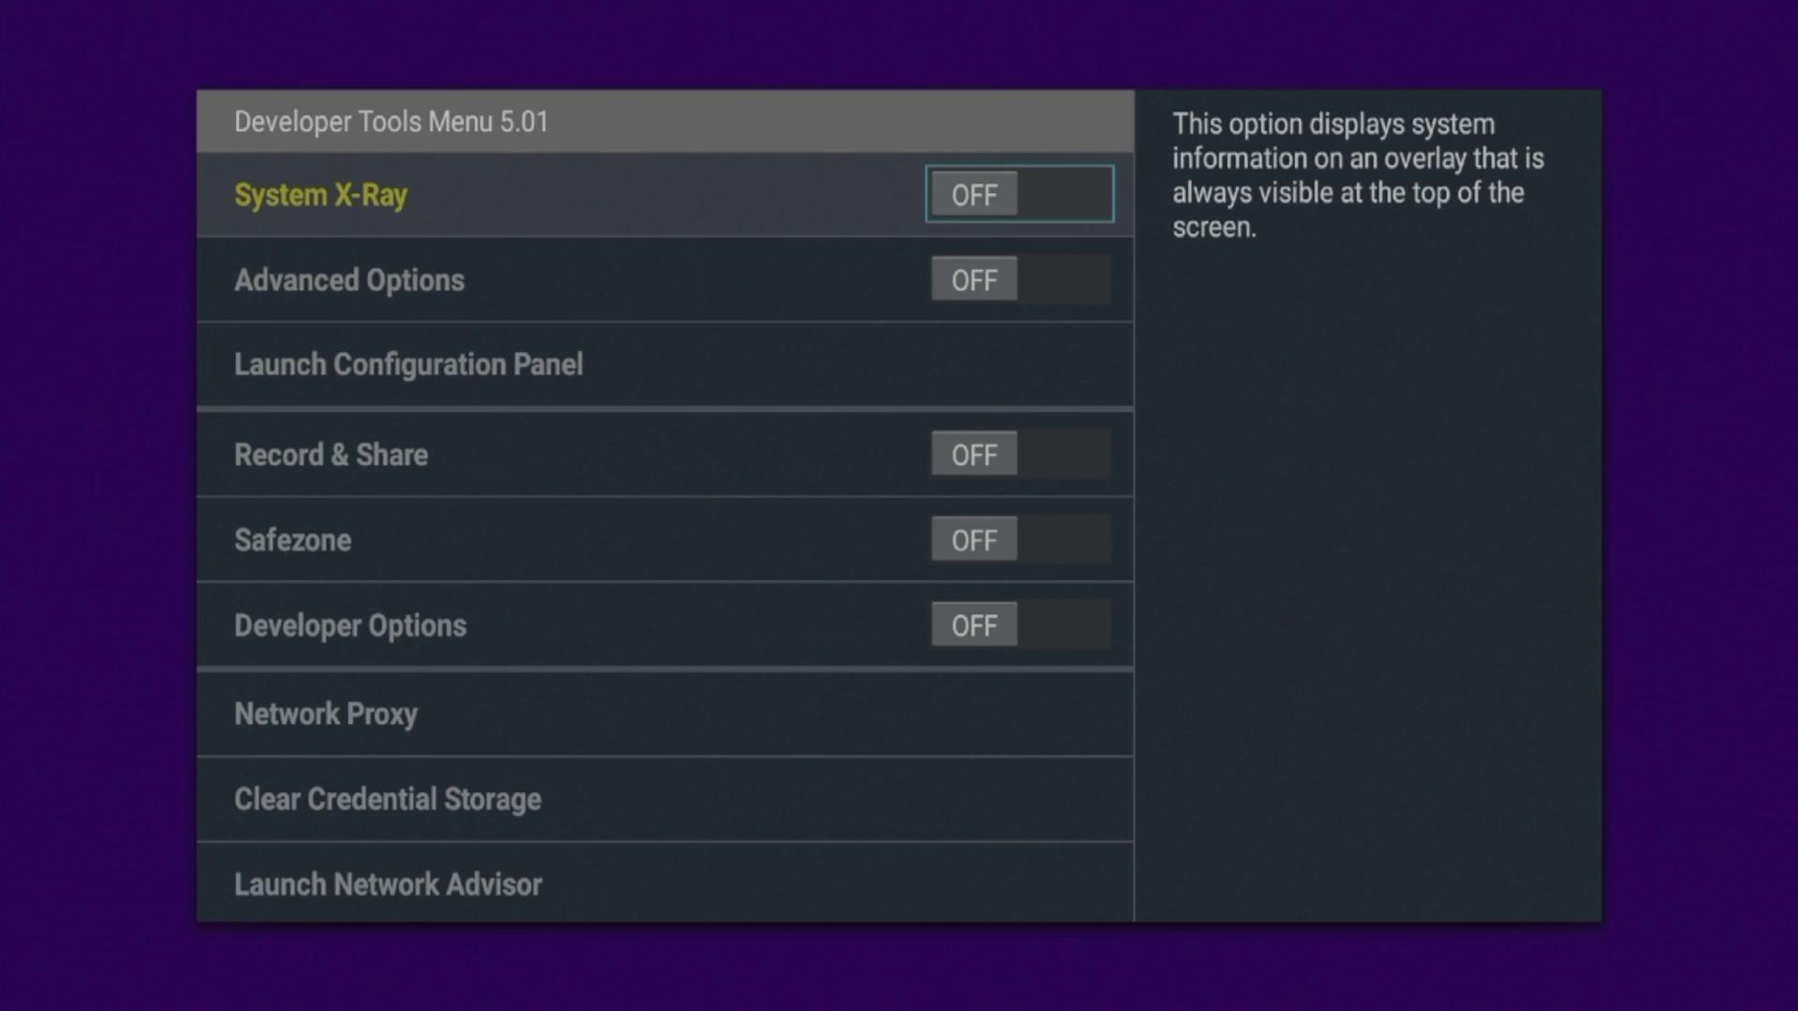
key(Return)
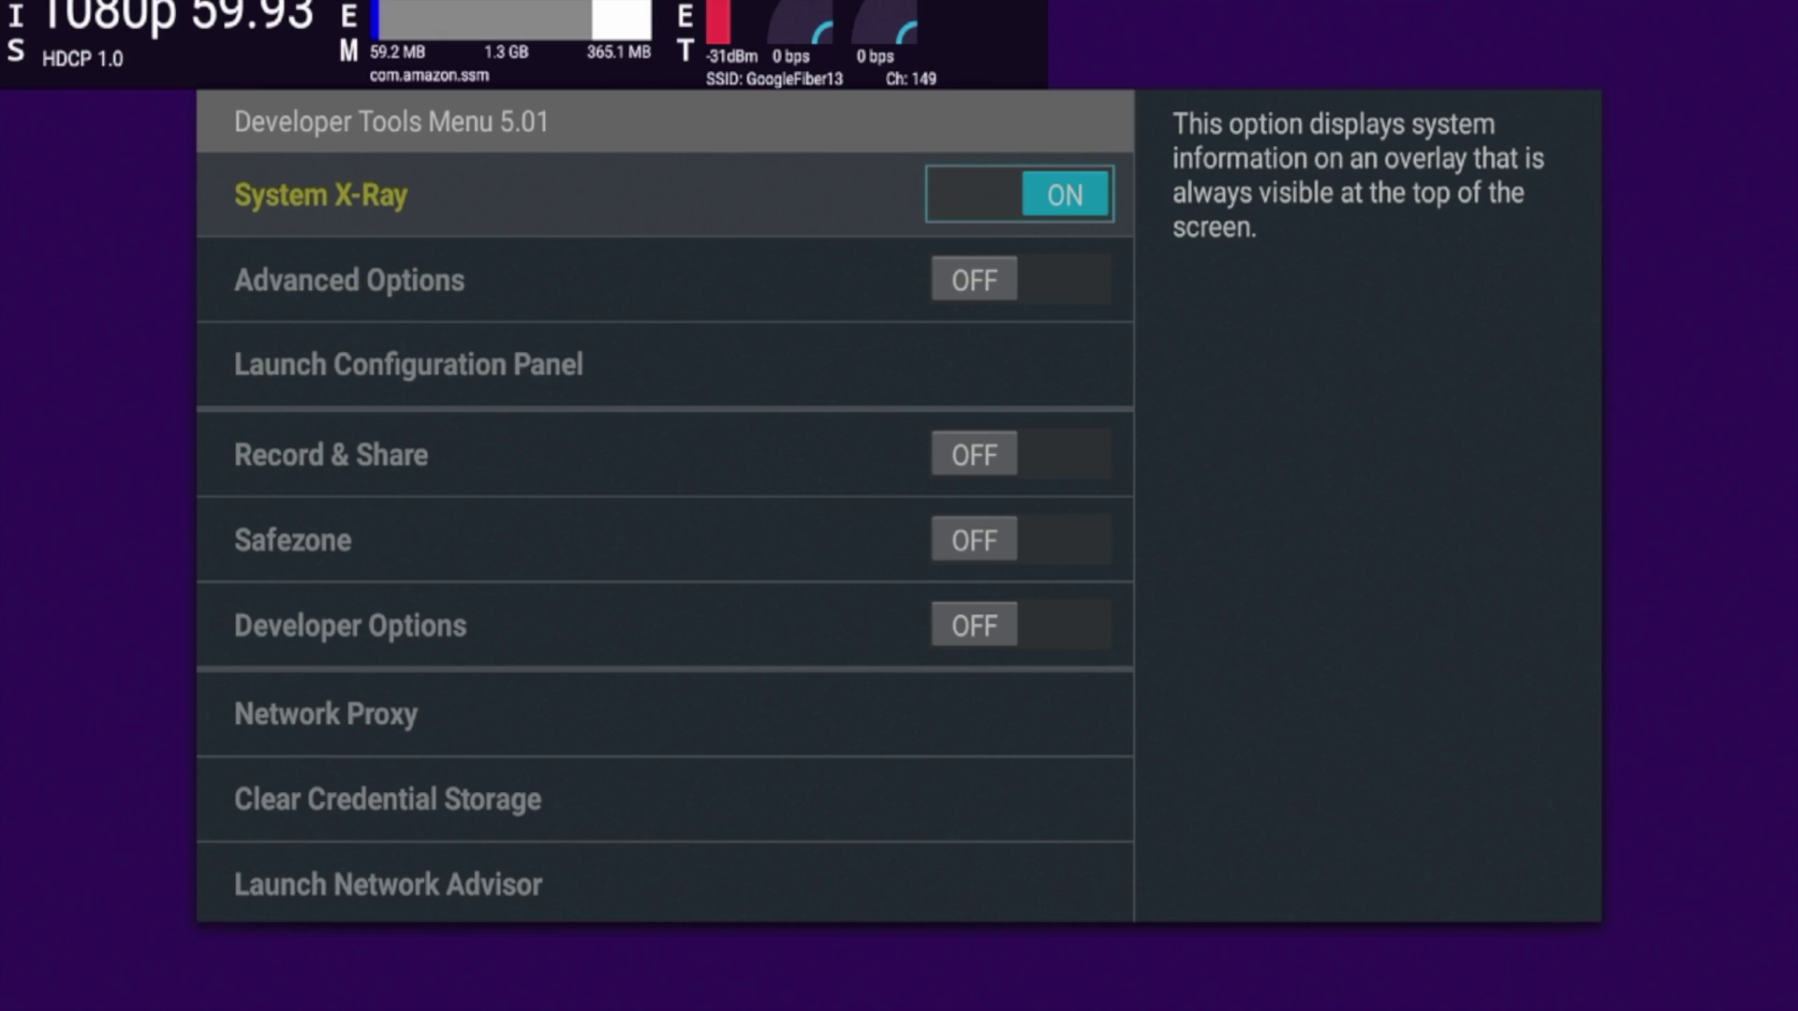
Turn the System X-Ray overlay off and close the Developer Tools Menu.
key(Return)
key(Down)
key(Down)
key(Down)
key(Down)
key(Down)
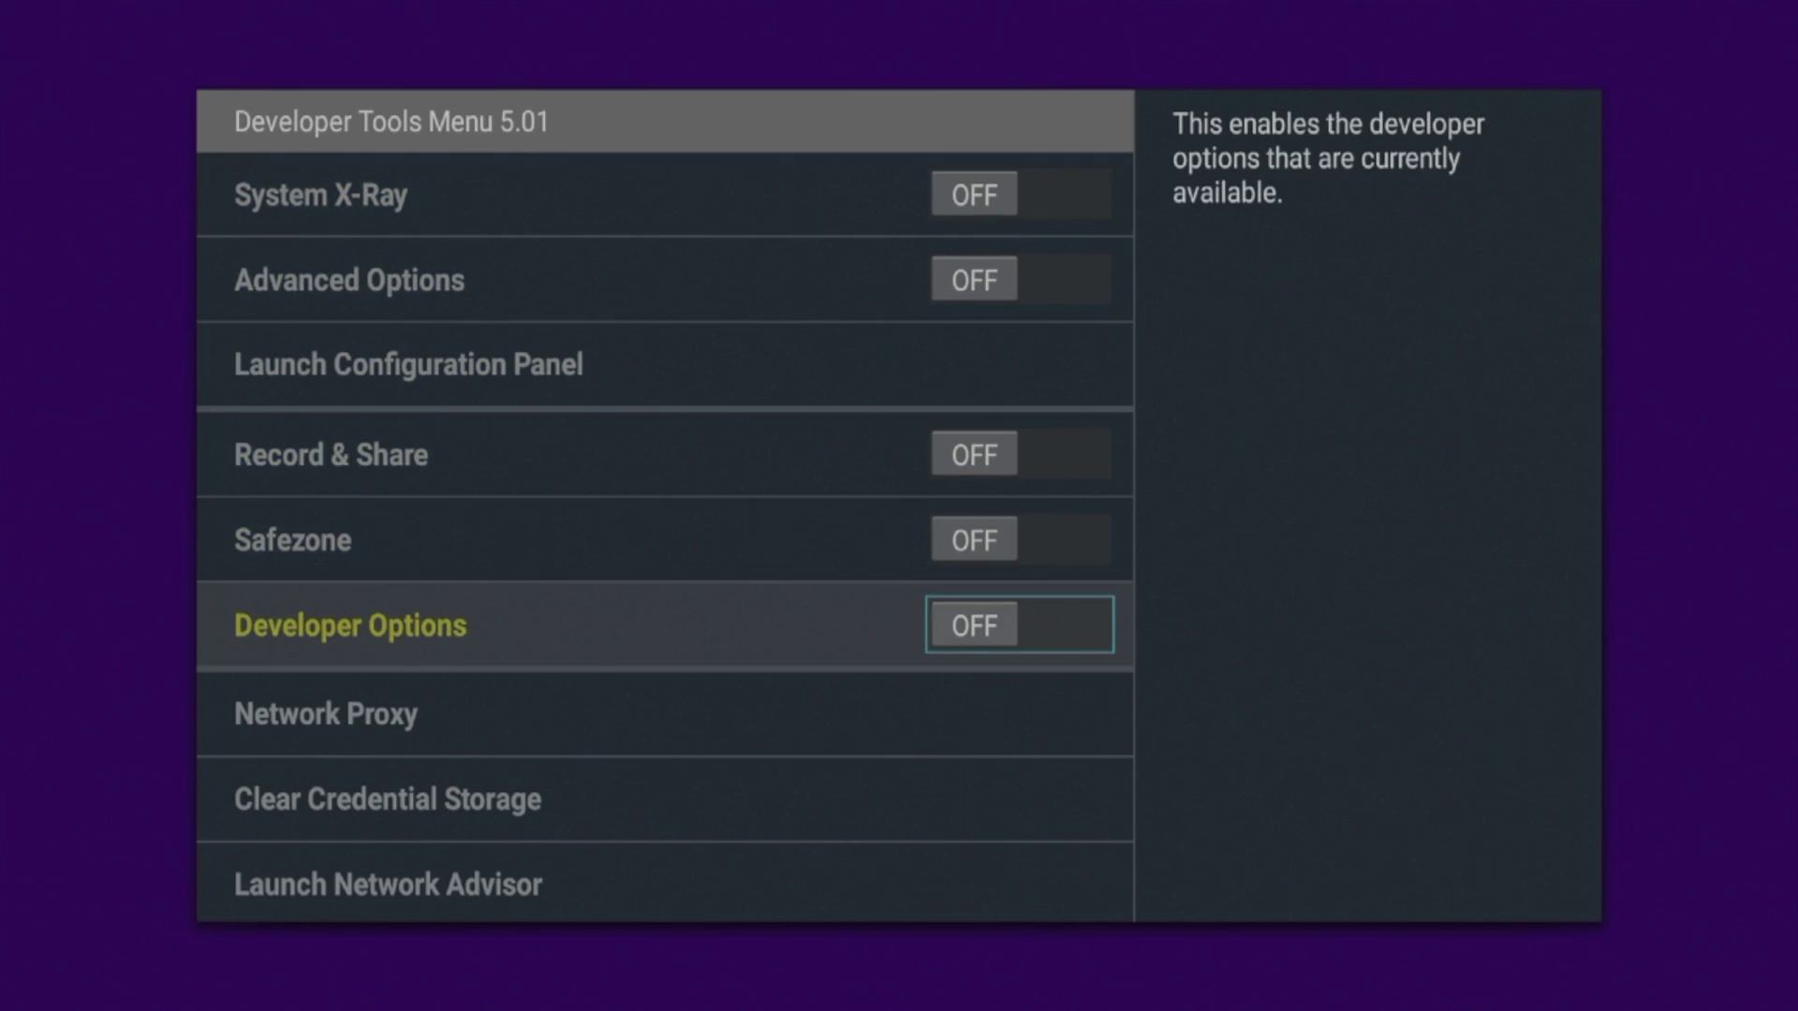
key(Up)
key(Up)
key(Up)
key(Up)
key(Up)
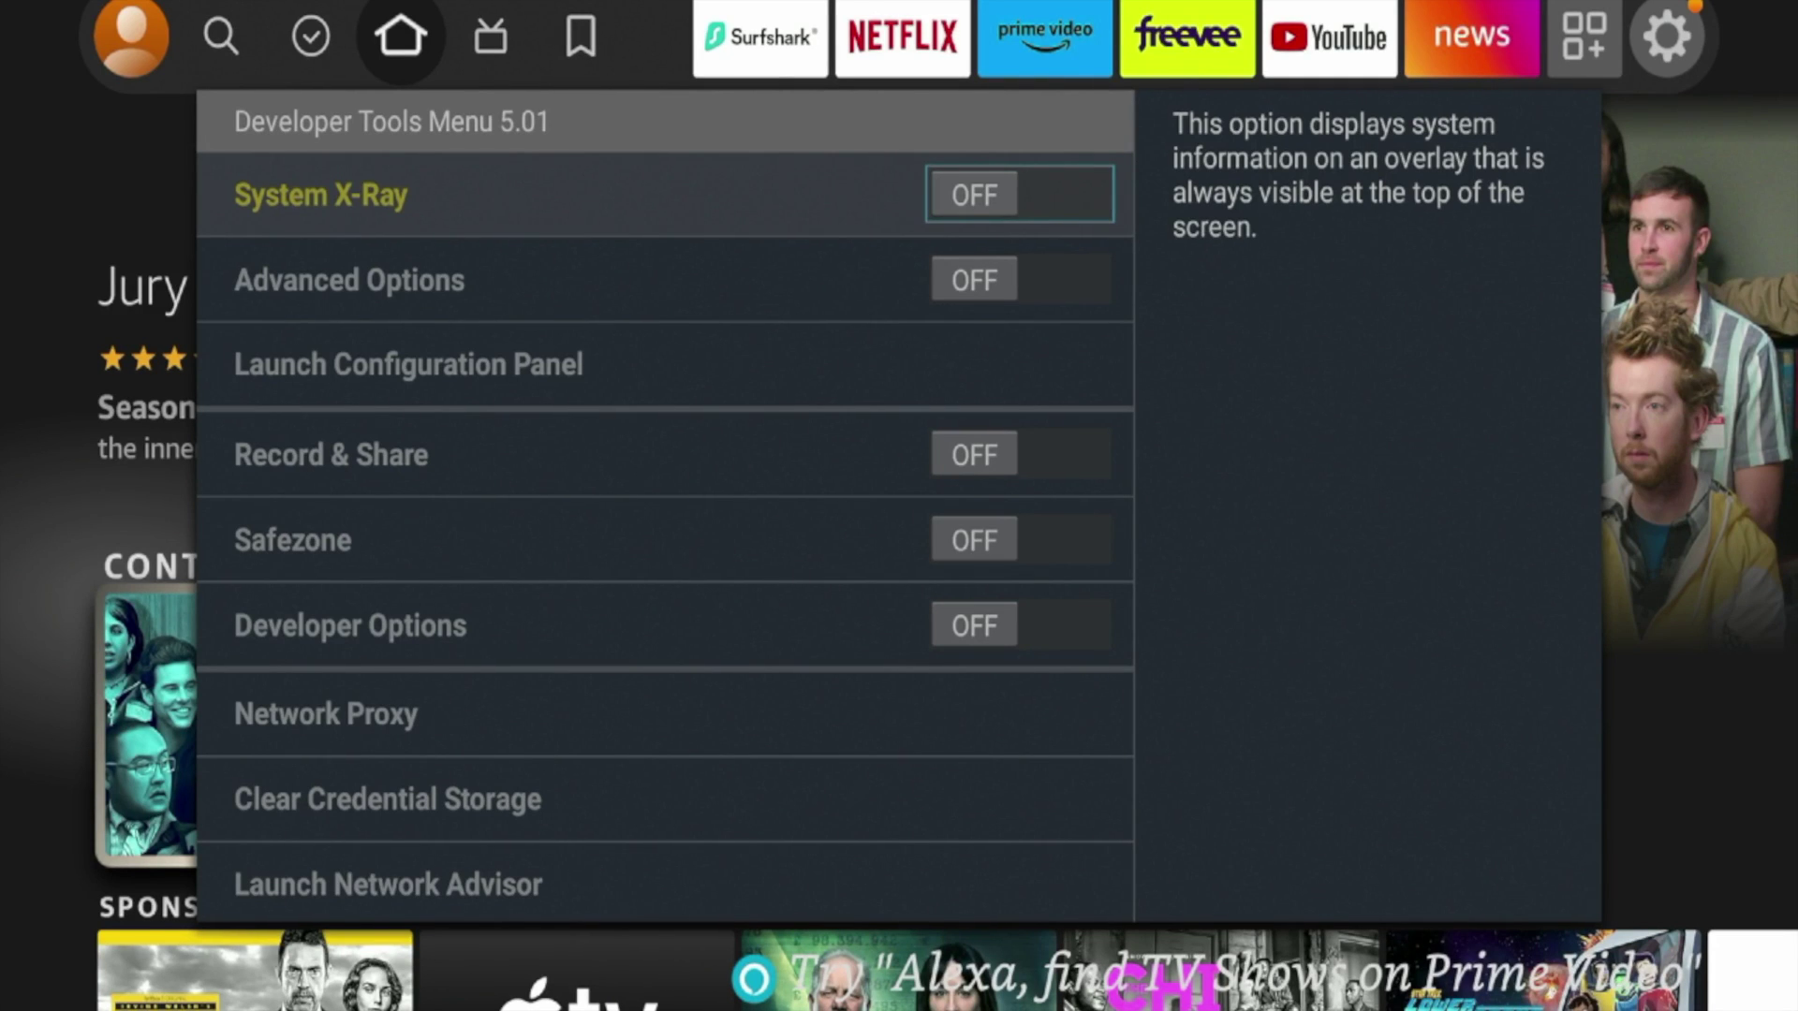
key(Escape)
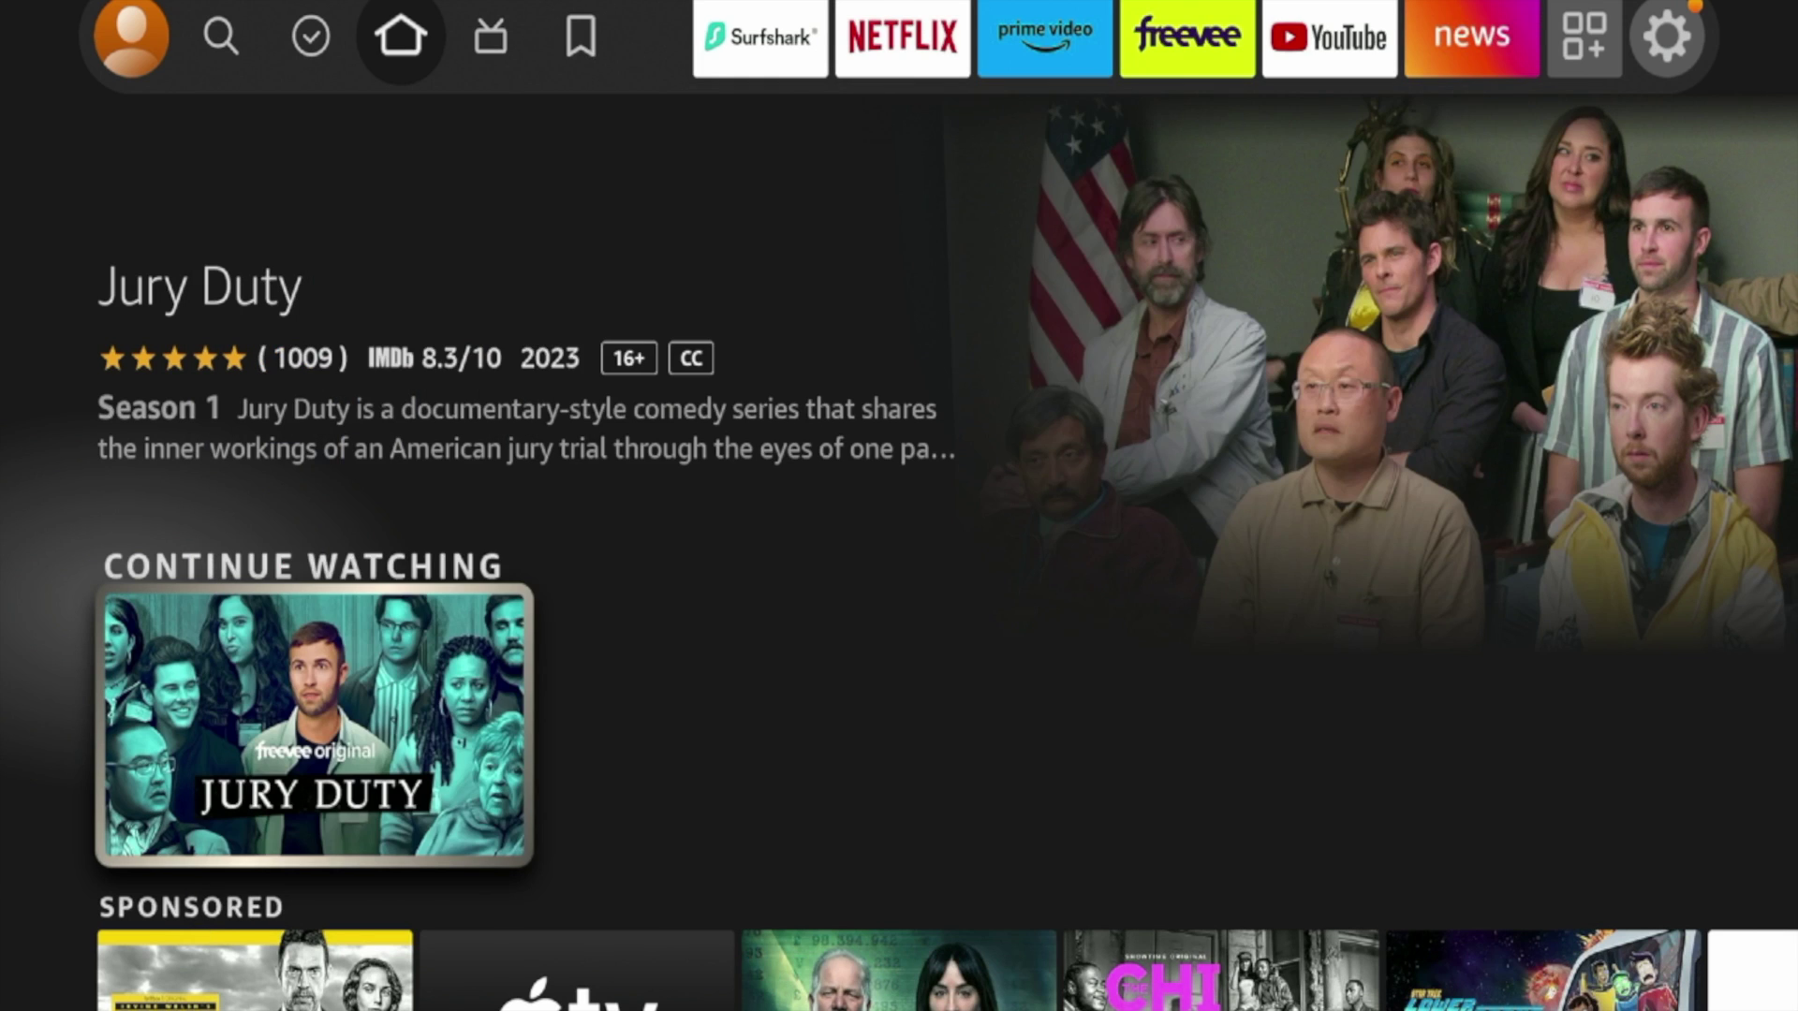
Go to Find on the home screen and open its search entry.
key(Up)
key(Right)
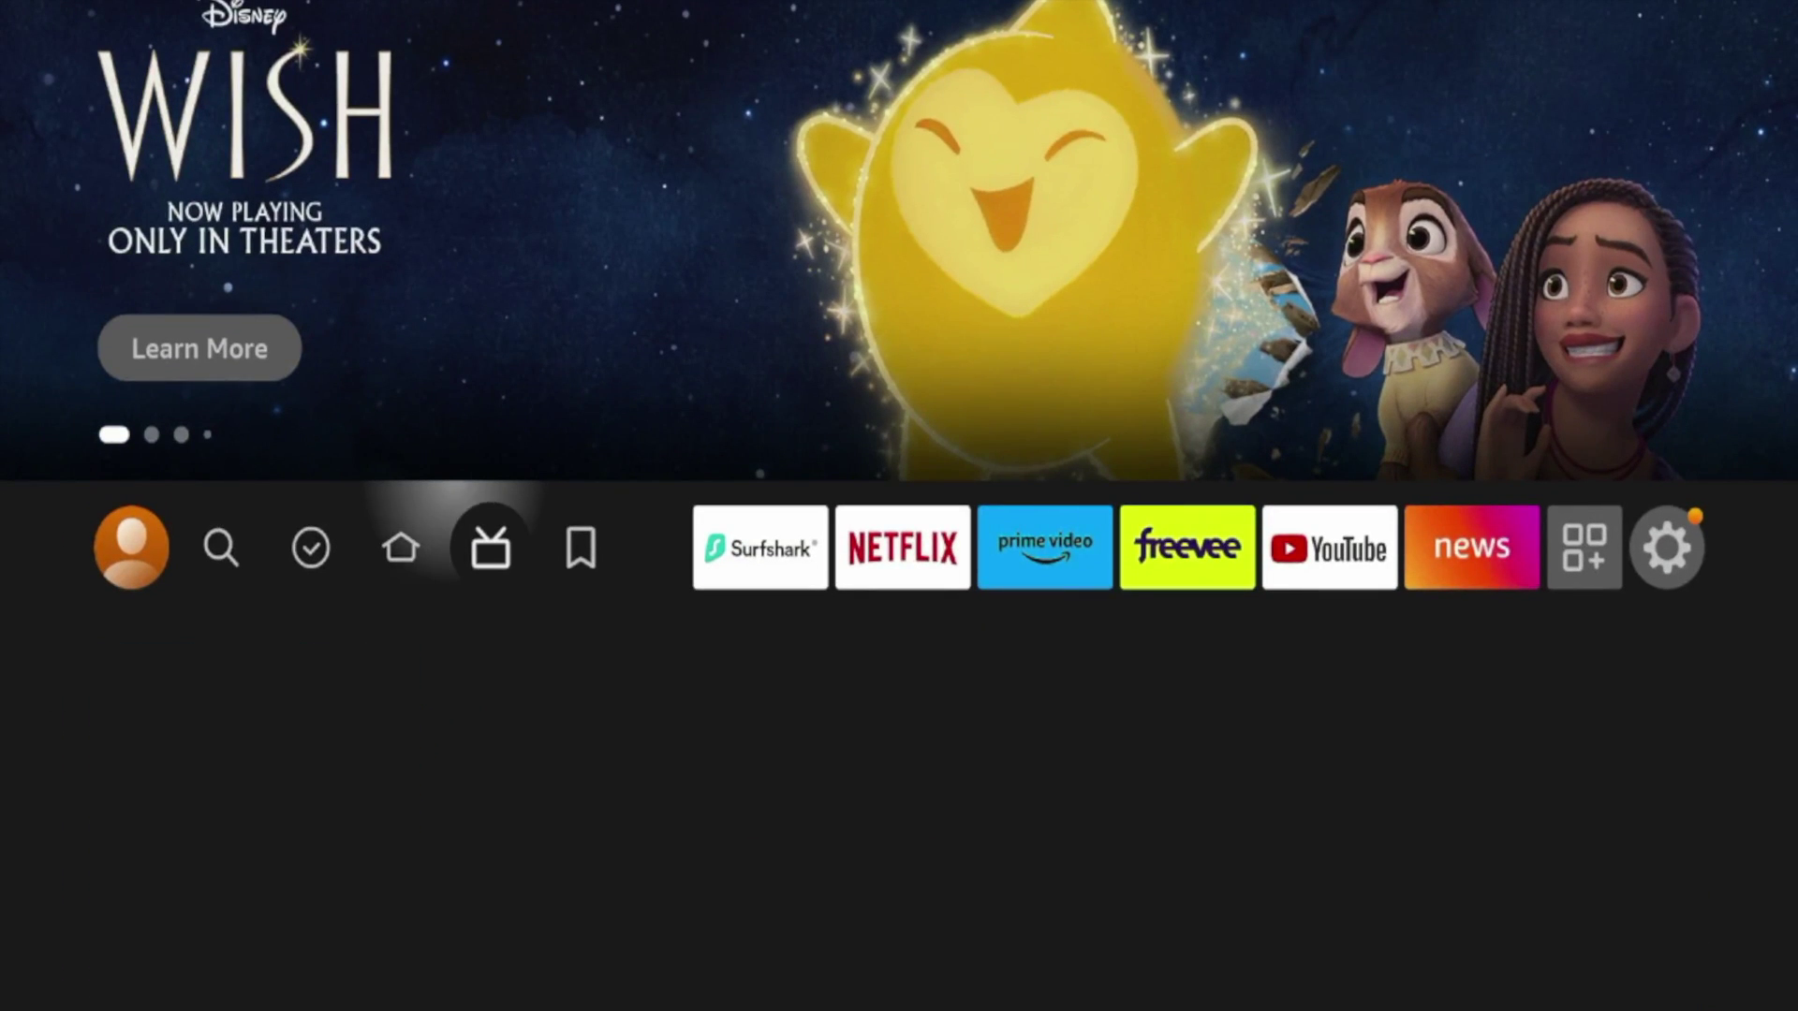
key(Left)
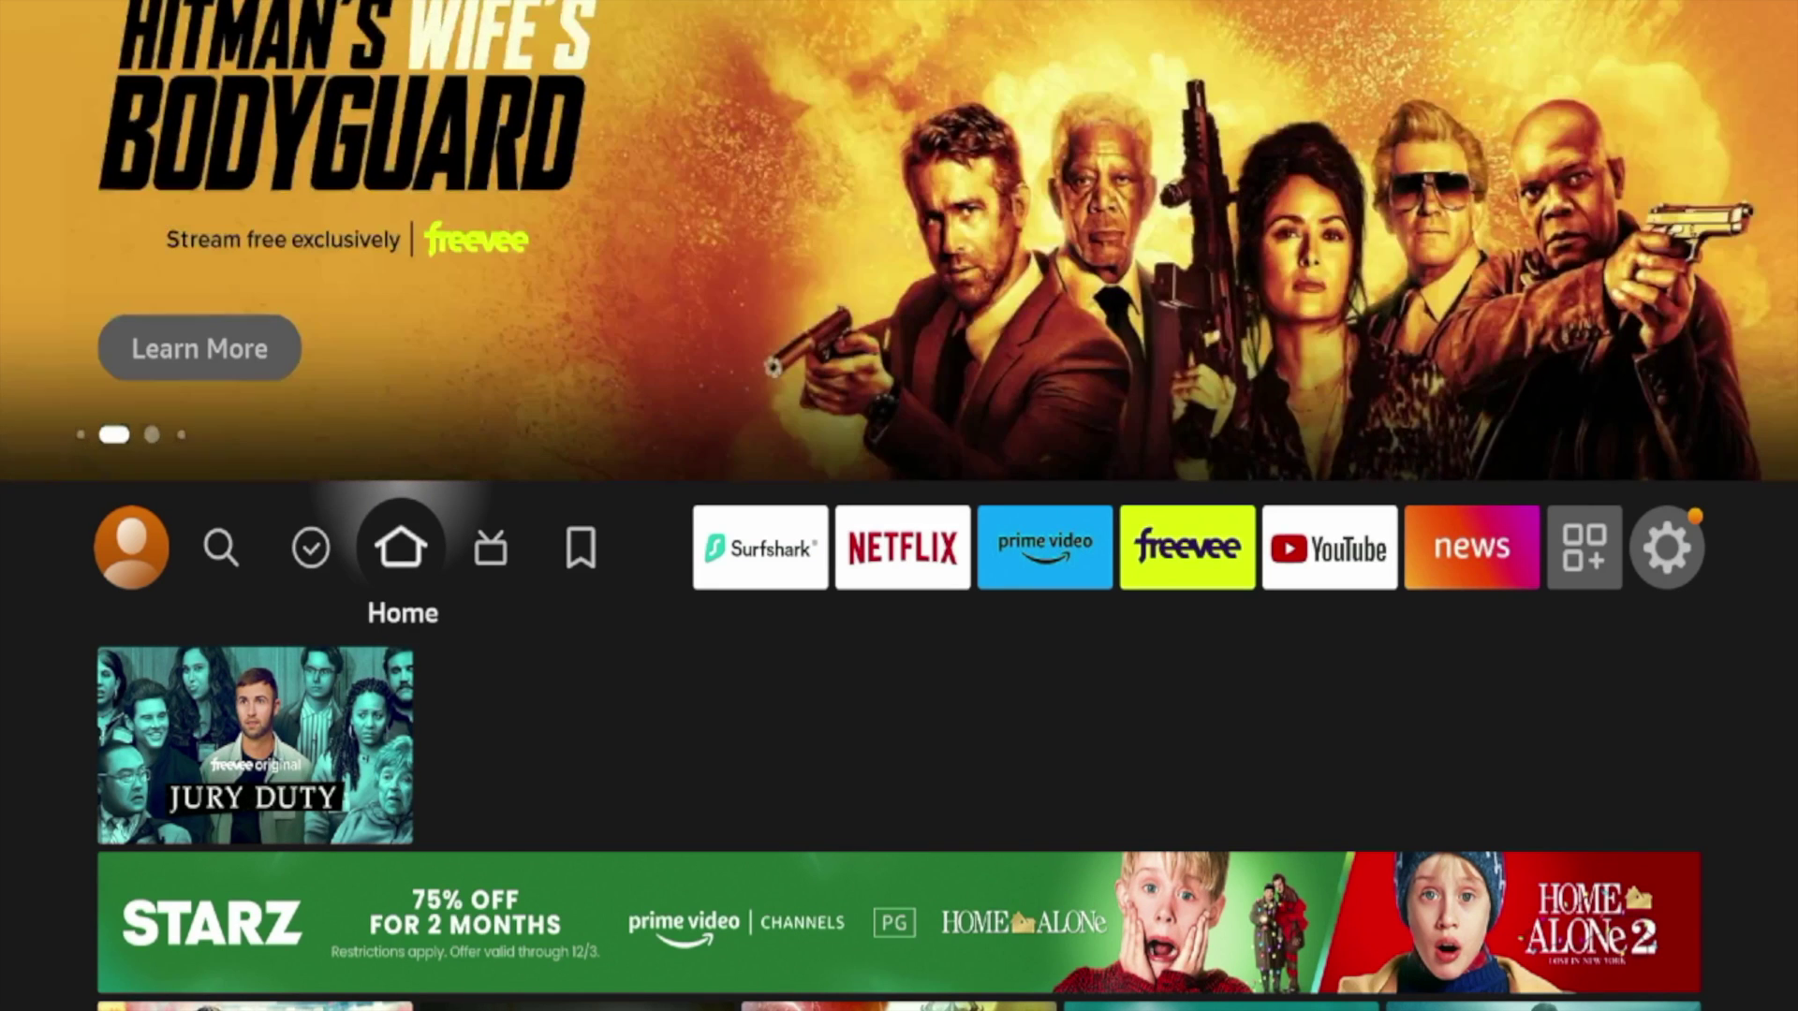
key(Left)
key(Left)
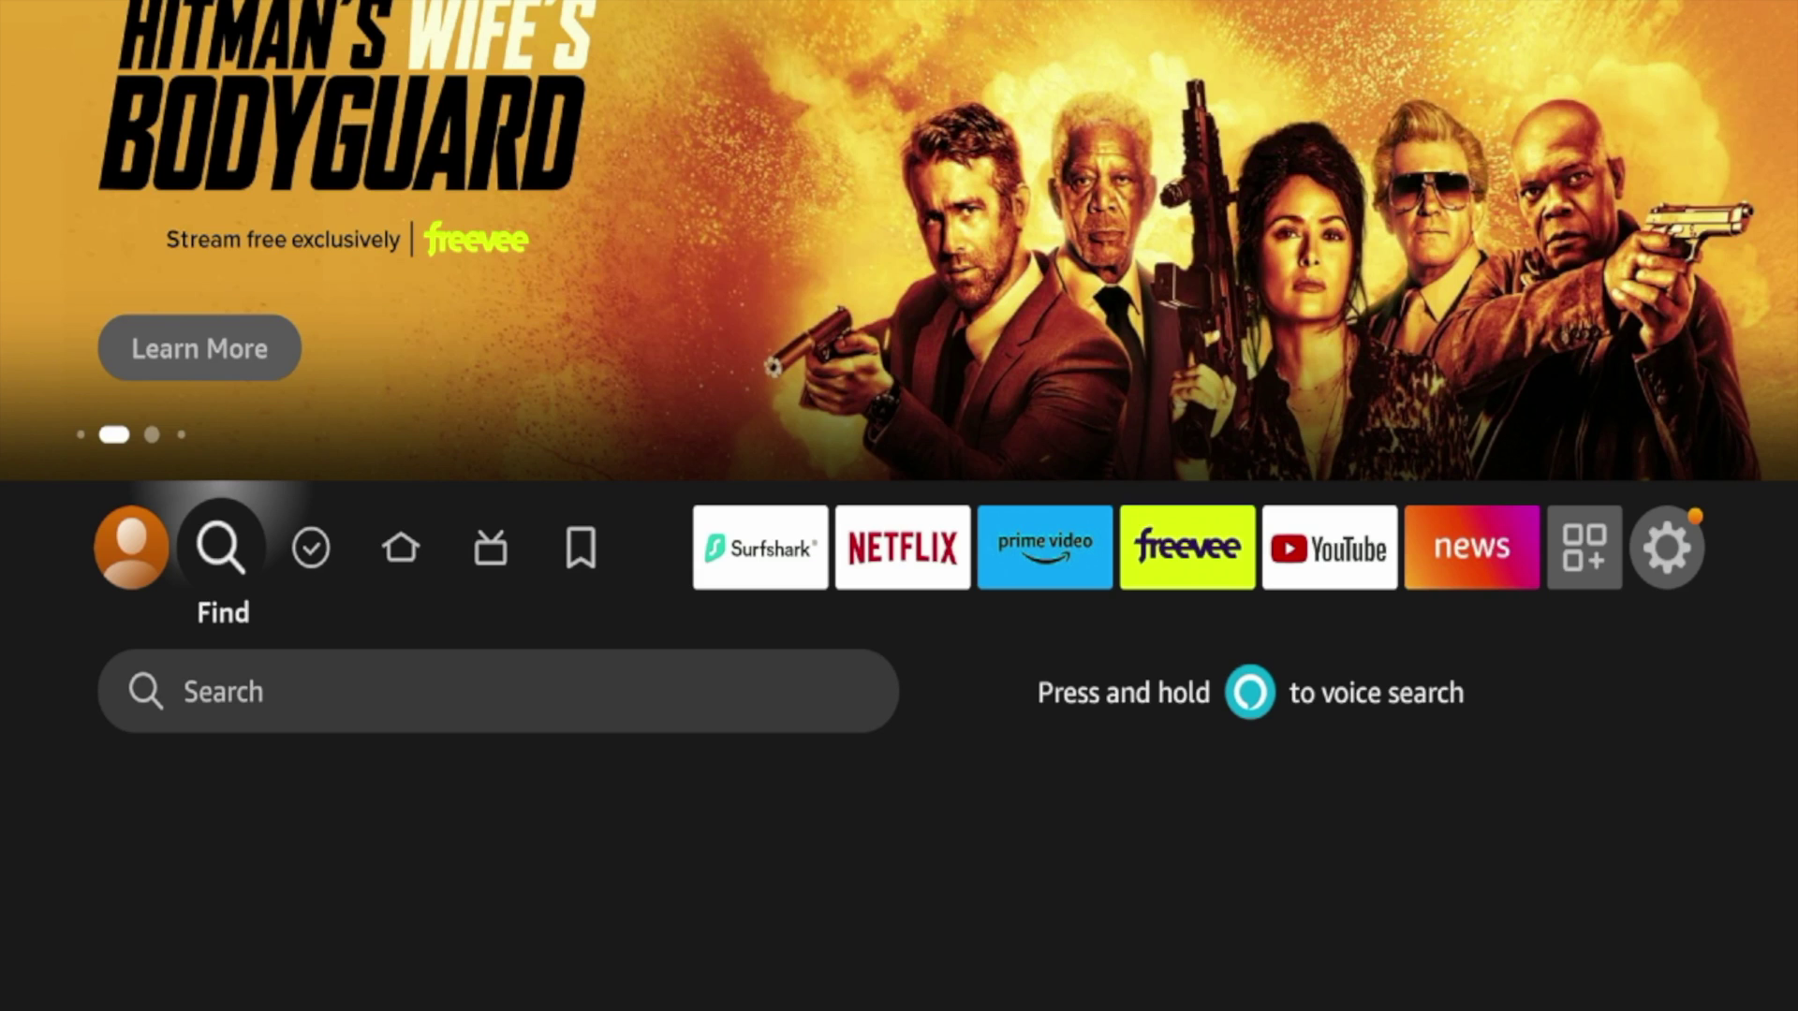
key(Down)
key(Return)
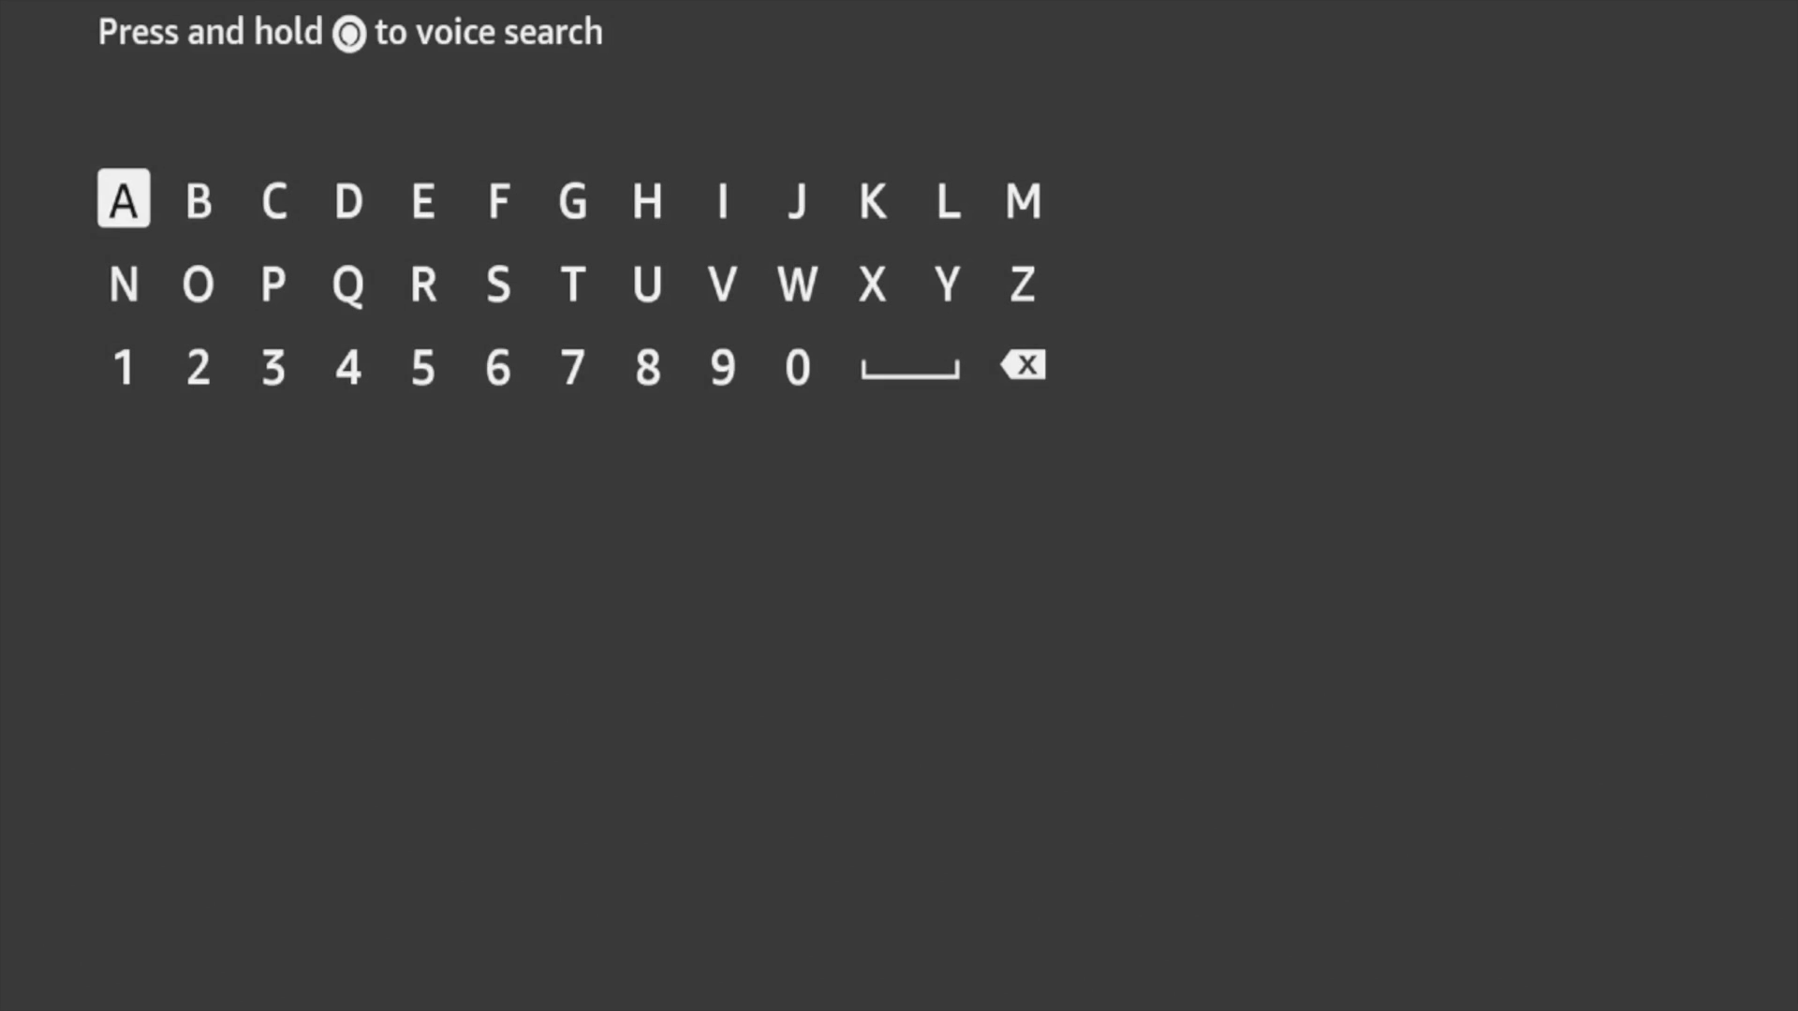
Enter "Back" as the search term.
key(Right)
key(Right)
key(Right)
key(Left)
text(Ba)
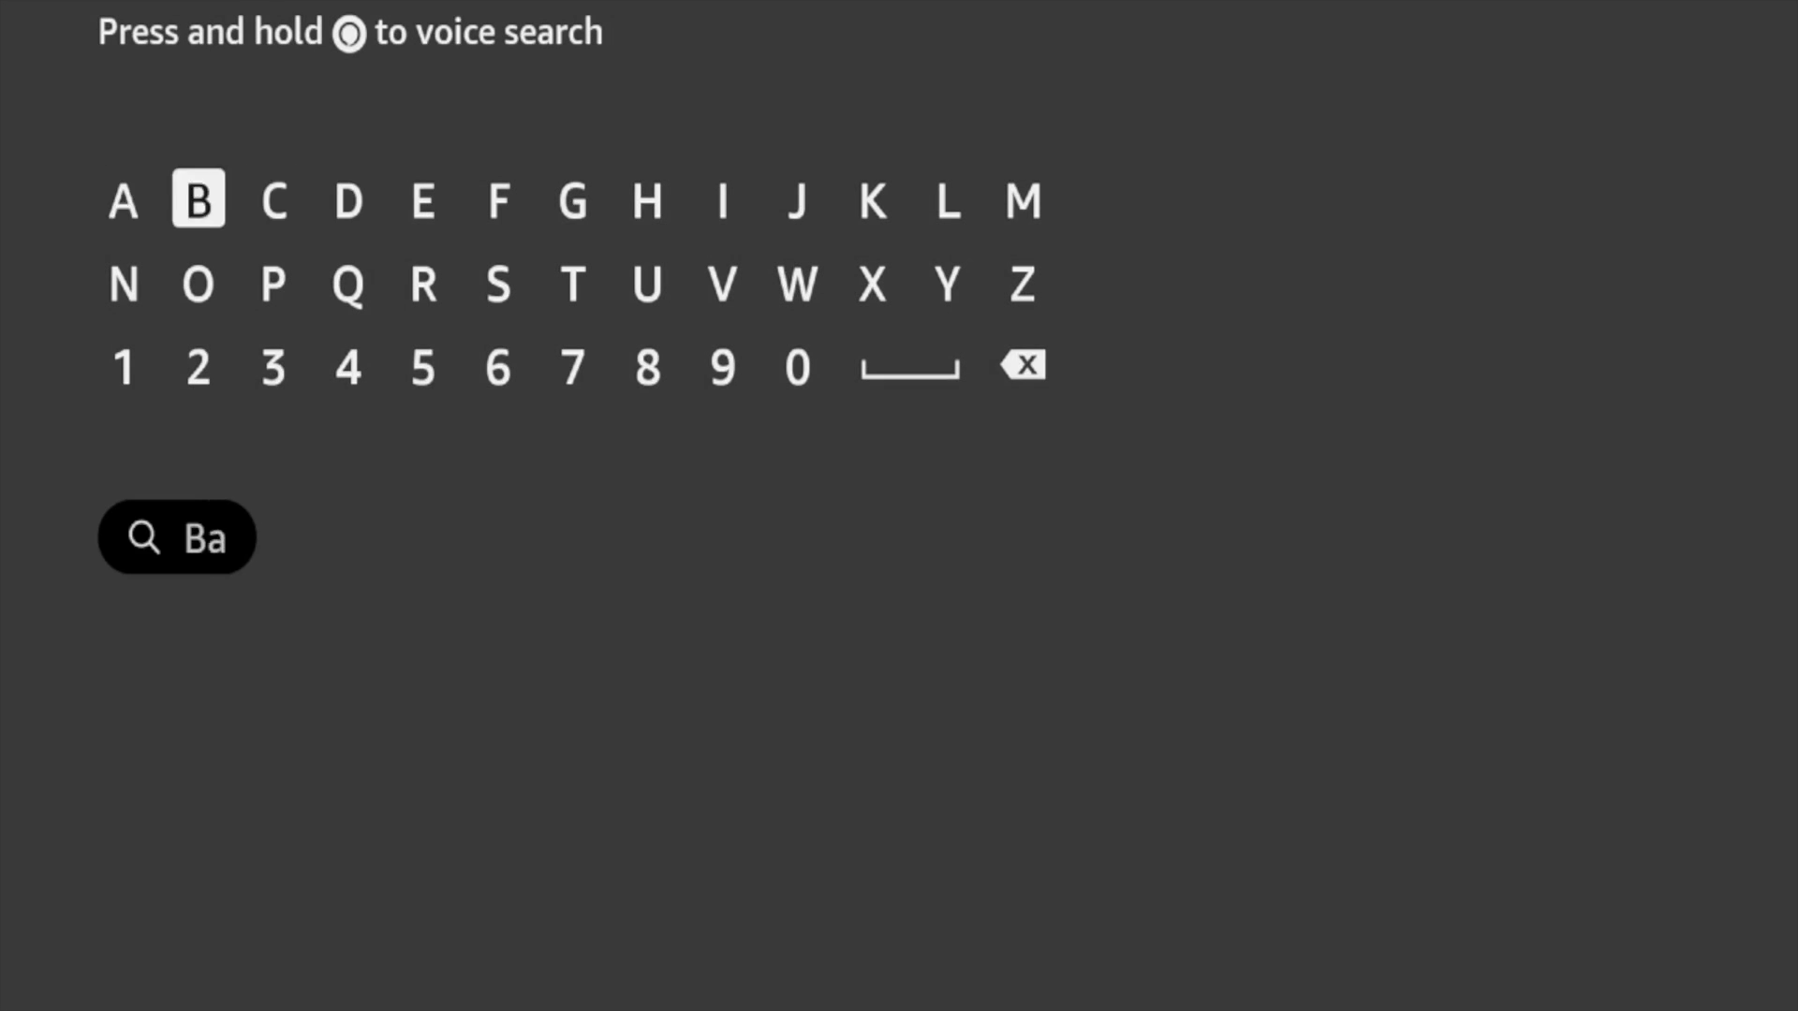
key(Right)
text(c)
key(Right)
key(Right)
key(Right)
key(Right)
key(Right)
key(Right)
key(Right)
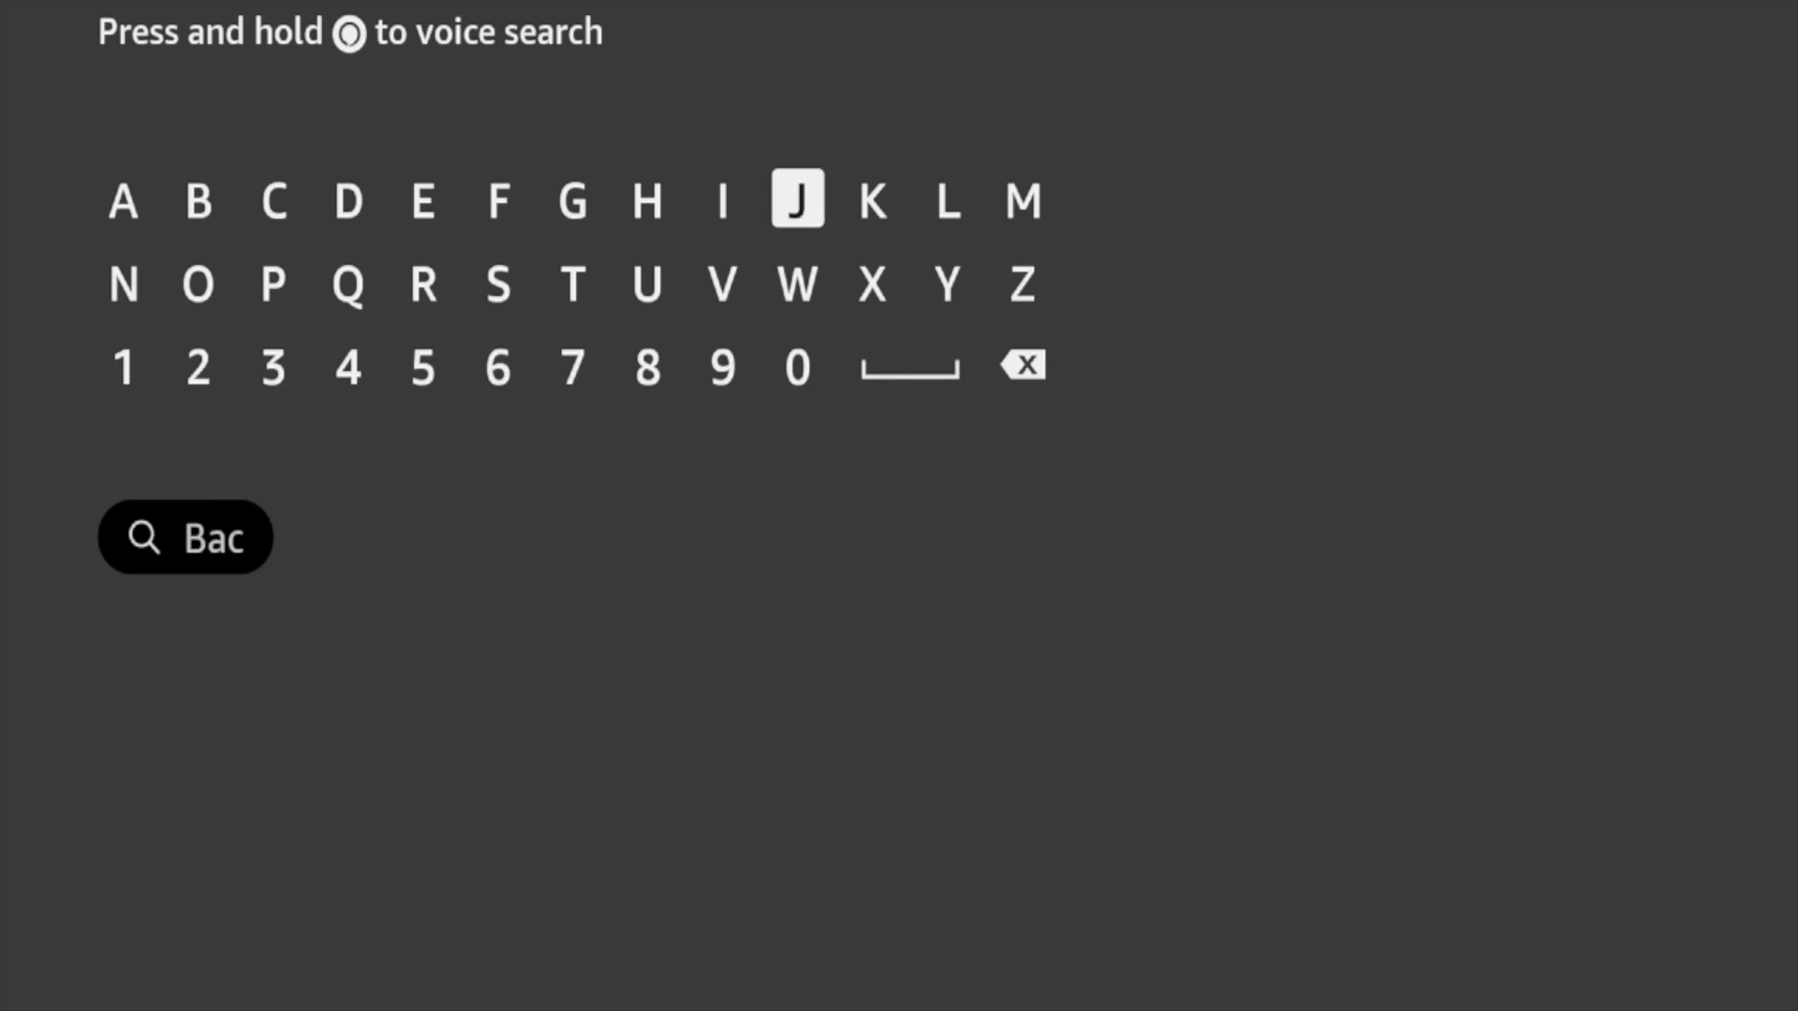
key(Right)
text(k)
Open the suggestion "Background Apps And Process List" and download that app.
key(Down)
key(Left)
key(Left)
key(Left)
key(Left)
key(Down)
key(Down)
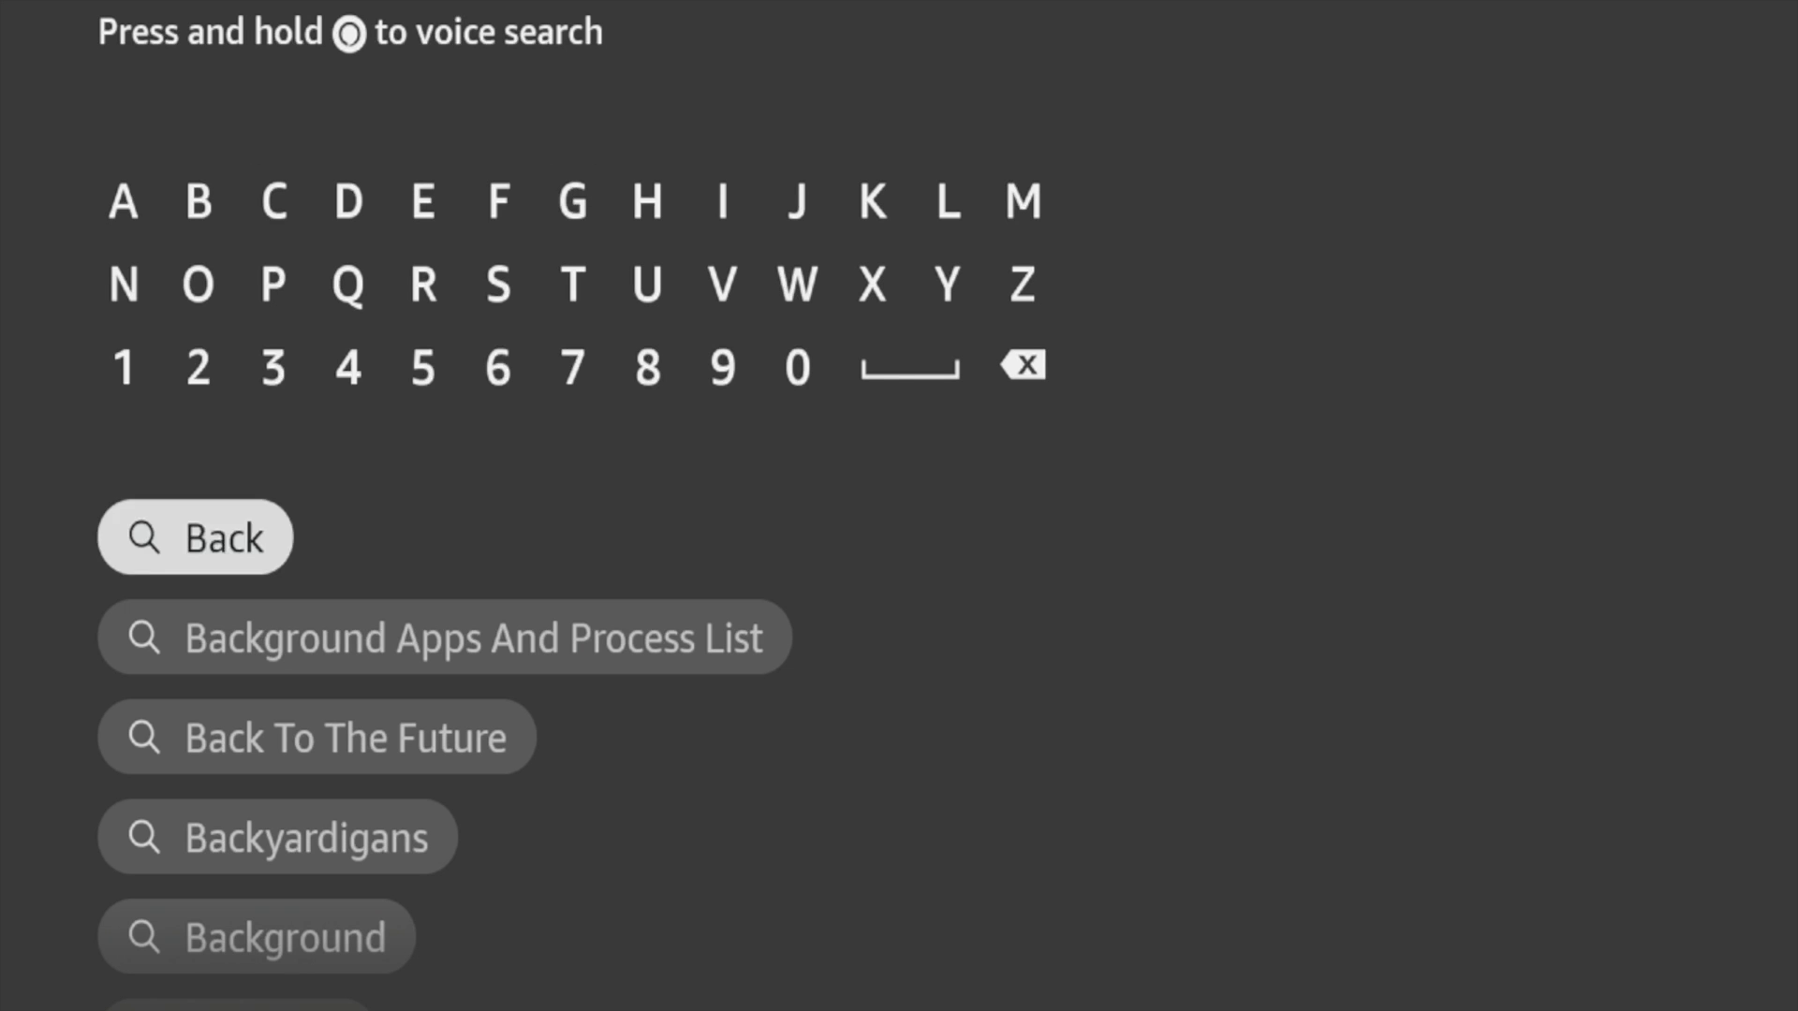
key(Down)
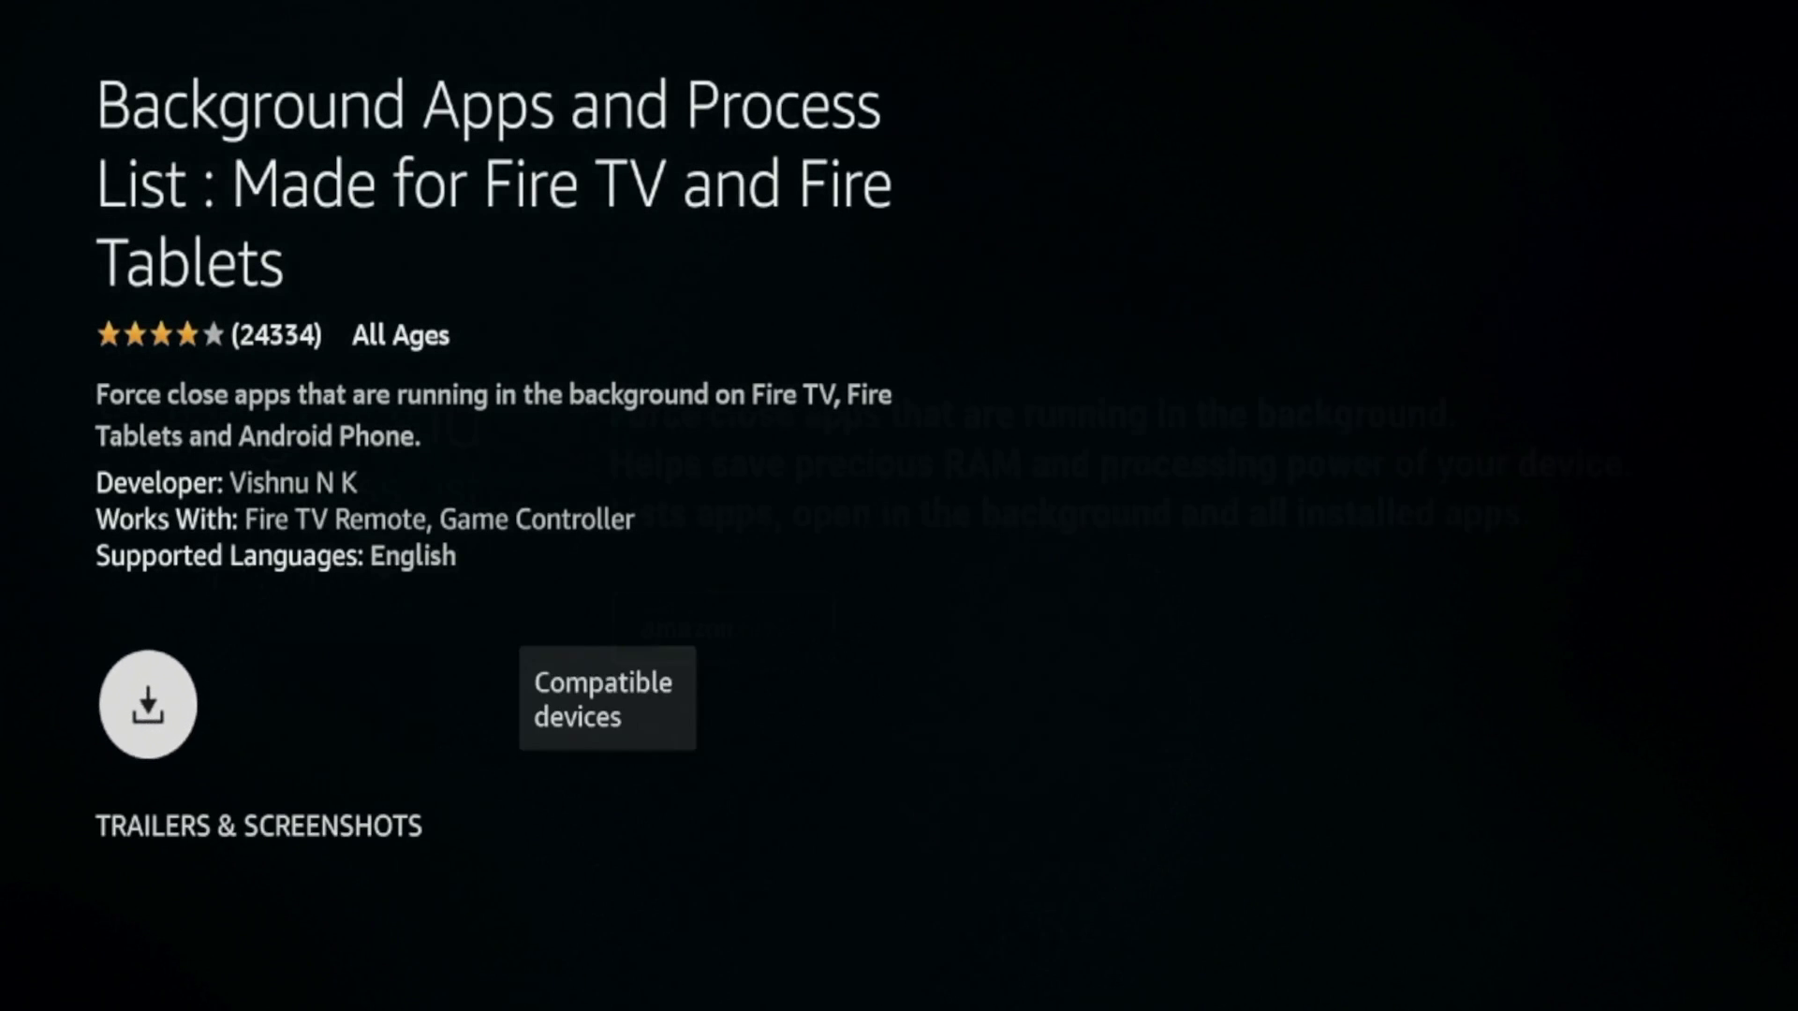
key(Return)
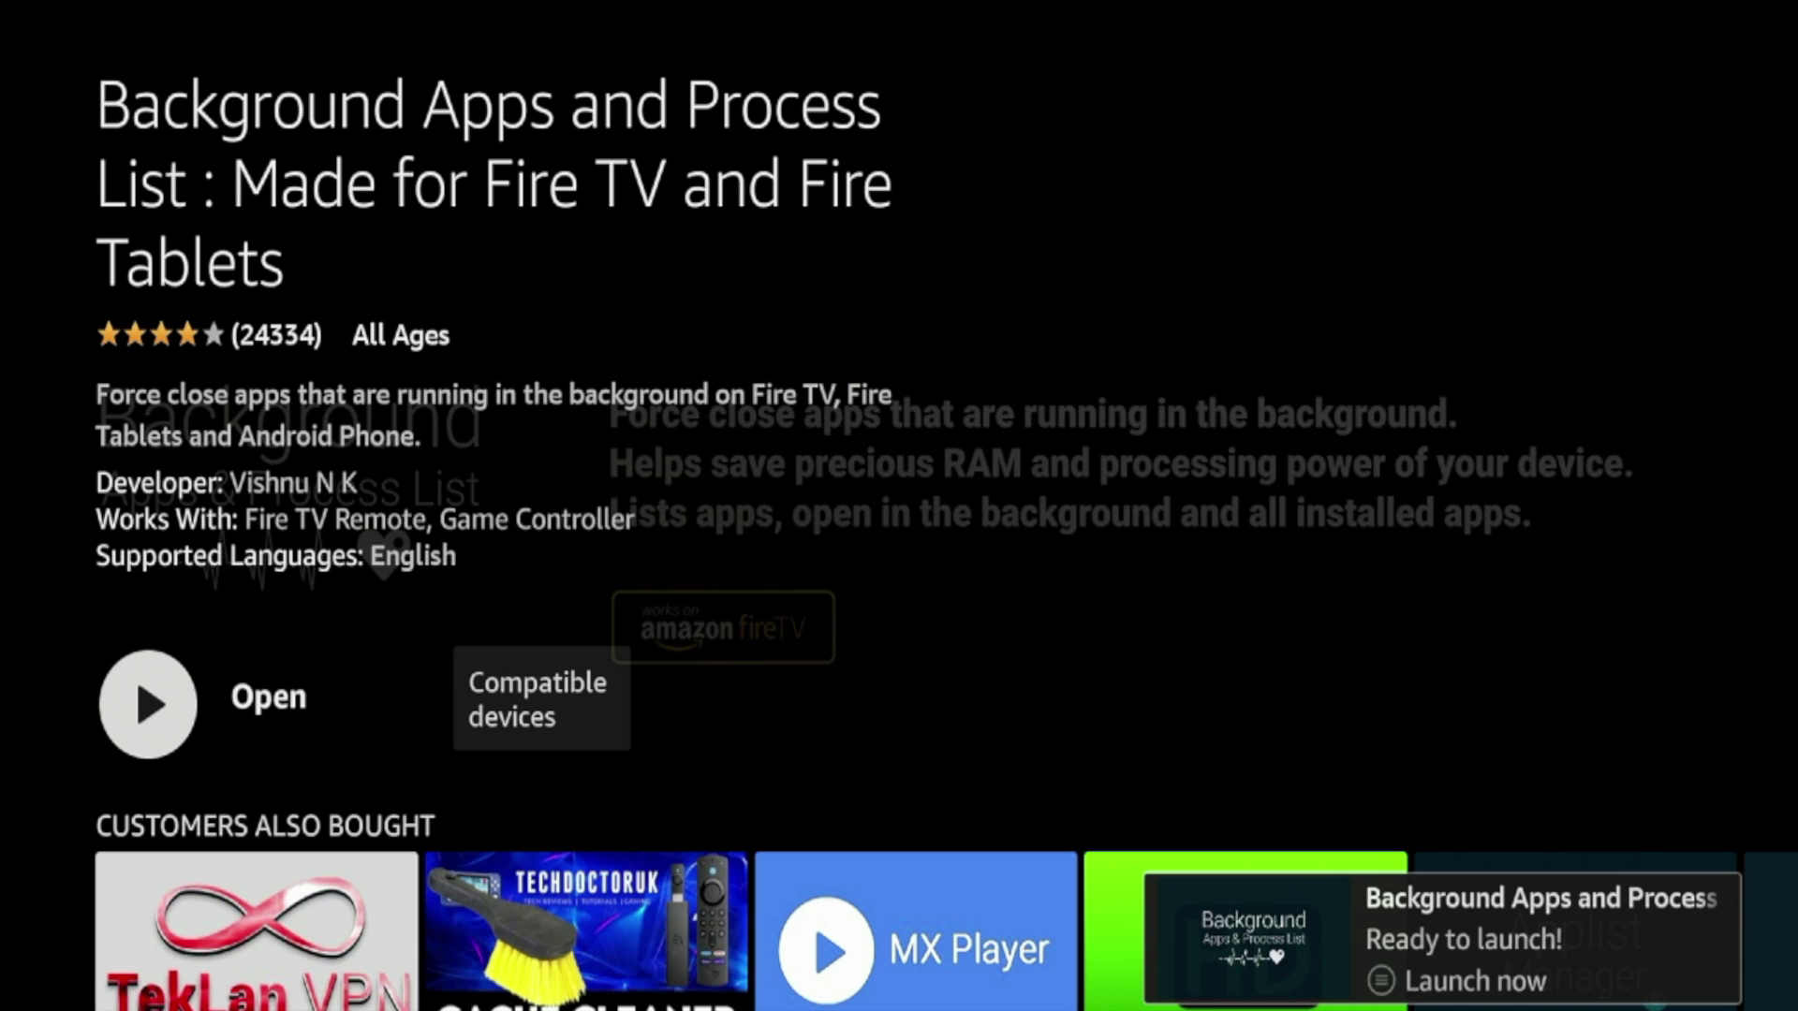
Return to the home screen and launch the Background Apps and Process List app.
key(Home)
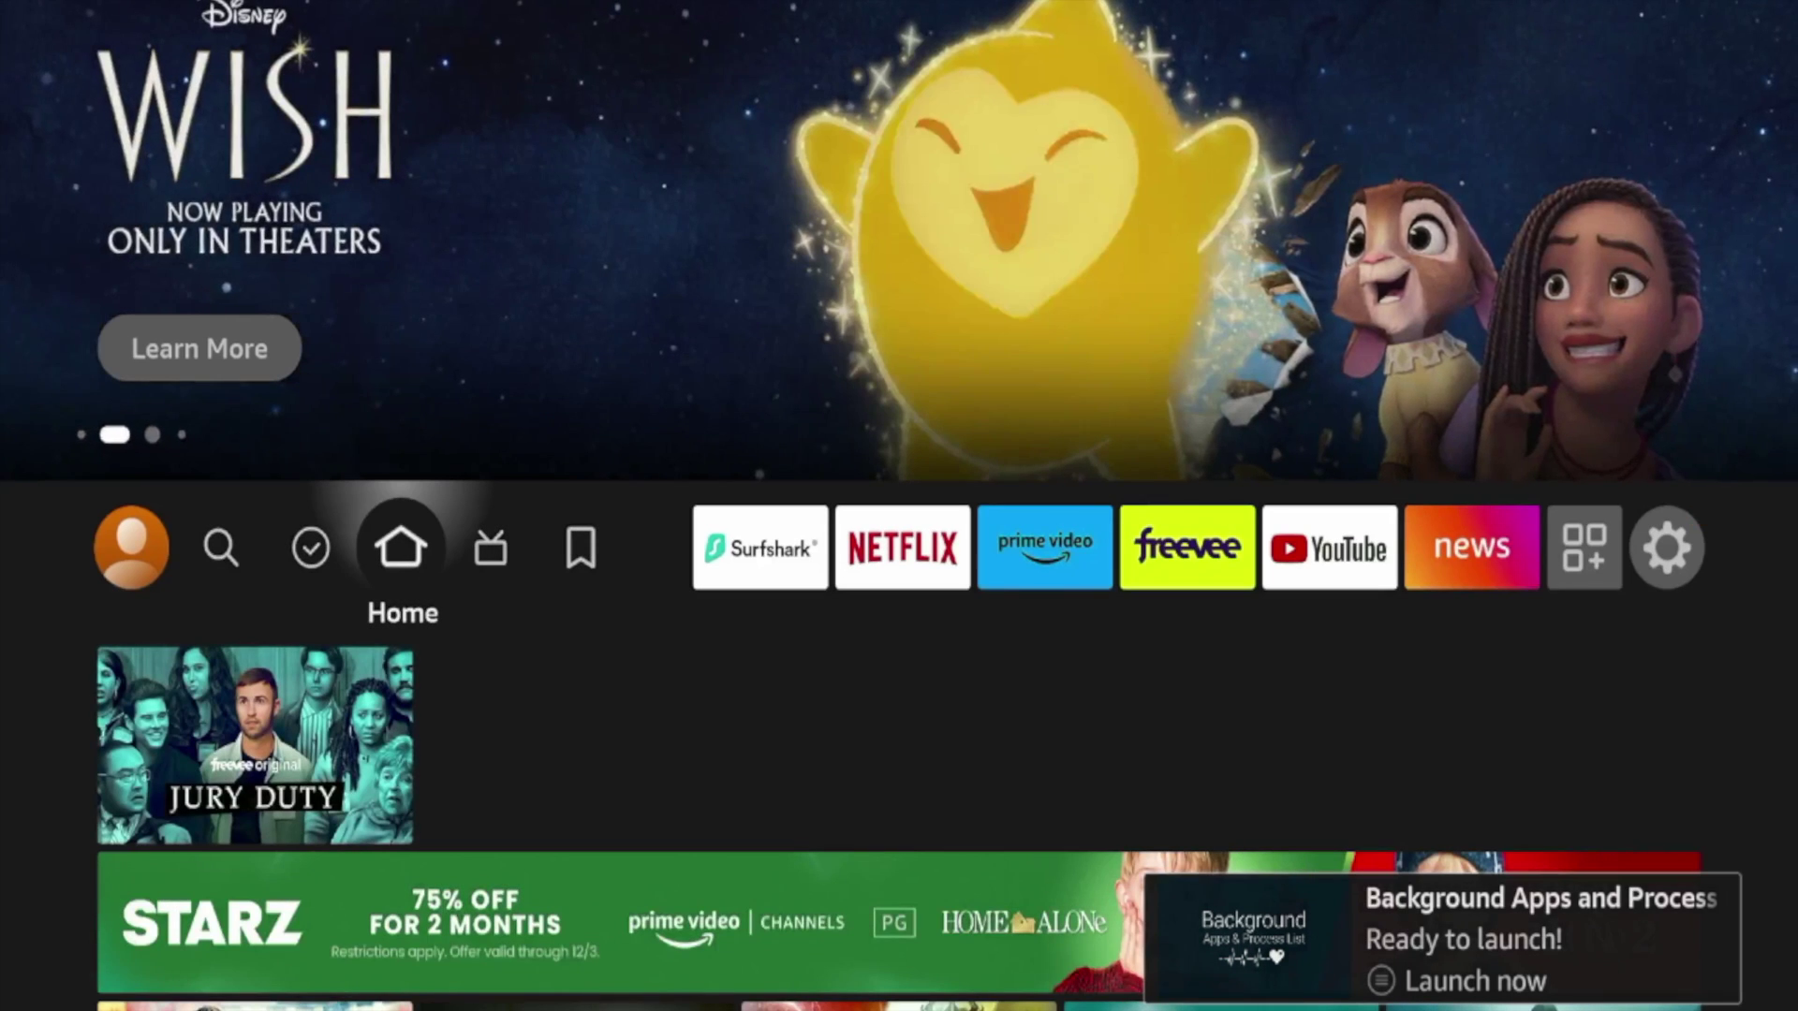
key(Down)
key(Down)
key(Down)
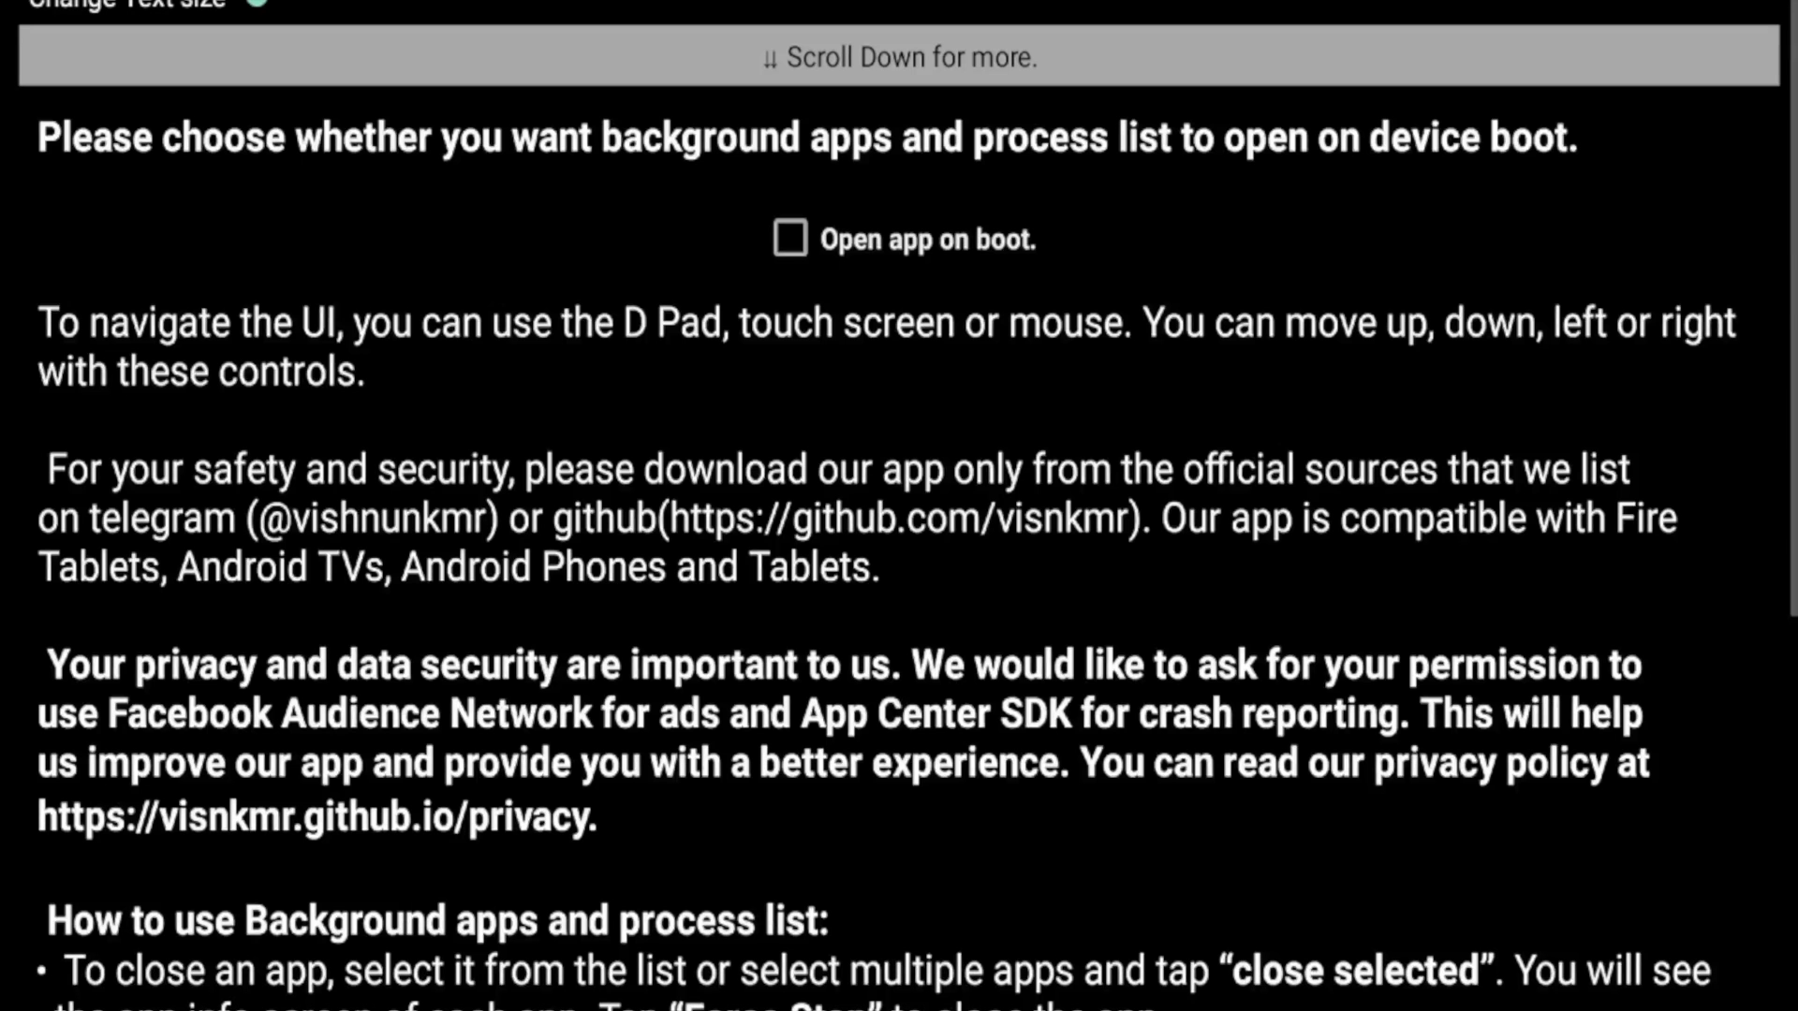
Enable the "Open app on boot" option, look over the introduction text, and disable the option again.
key(Down)
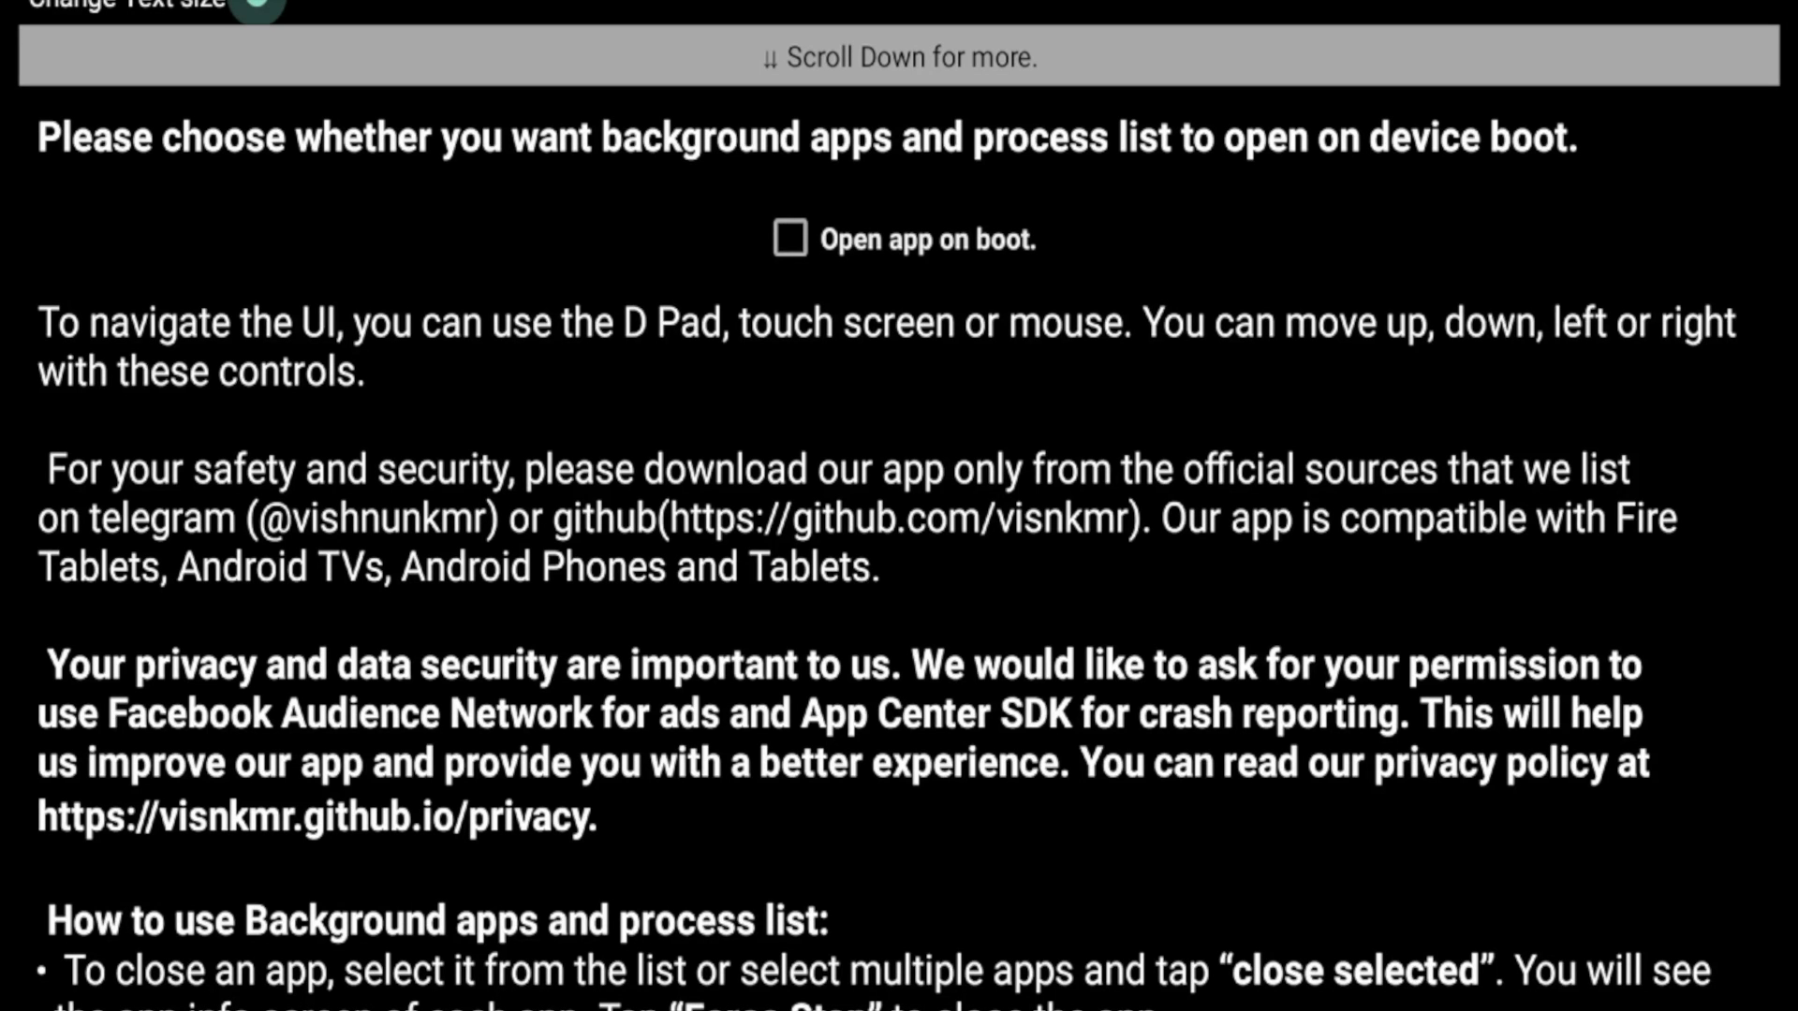
key(Down)
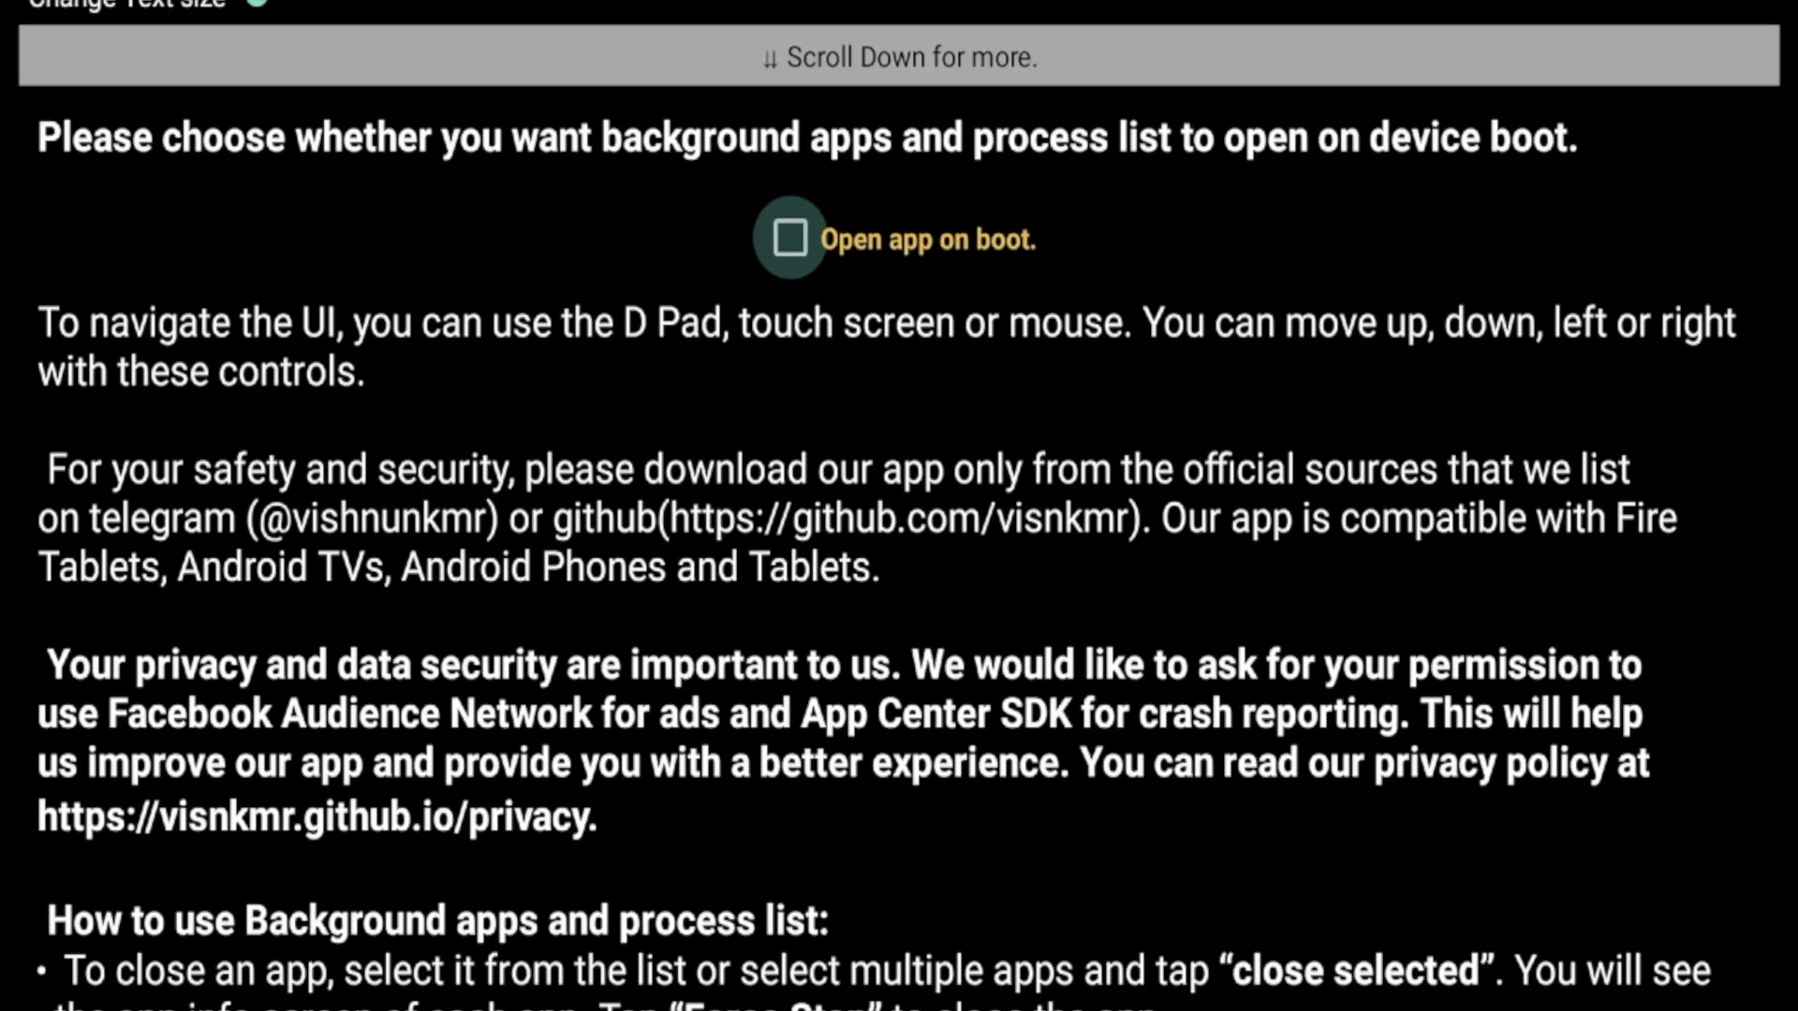
key(Return)
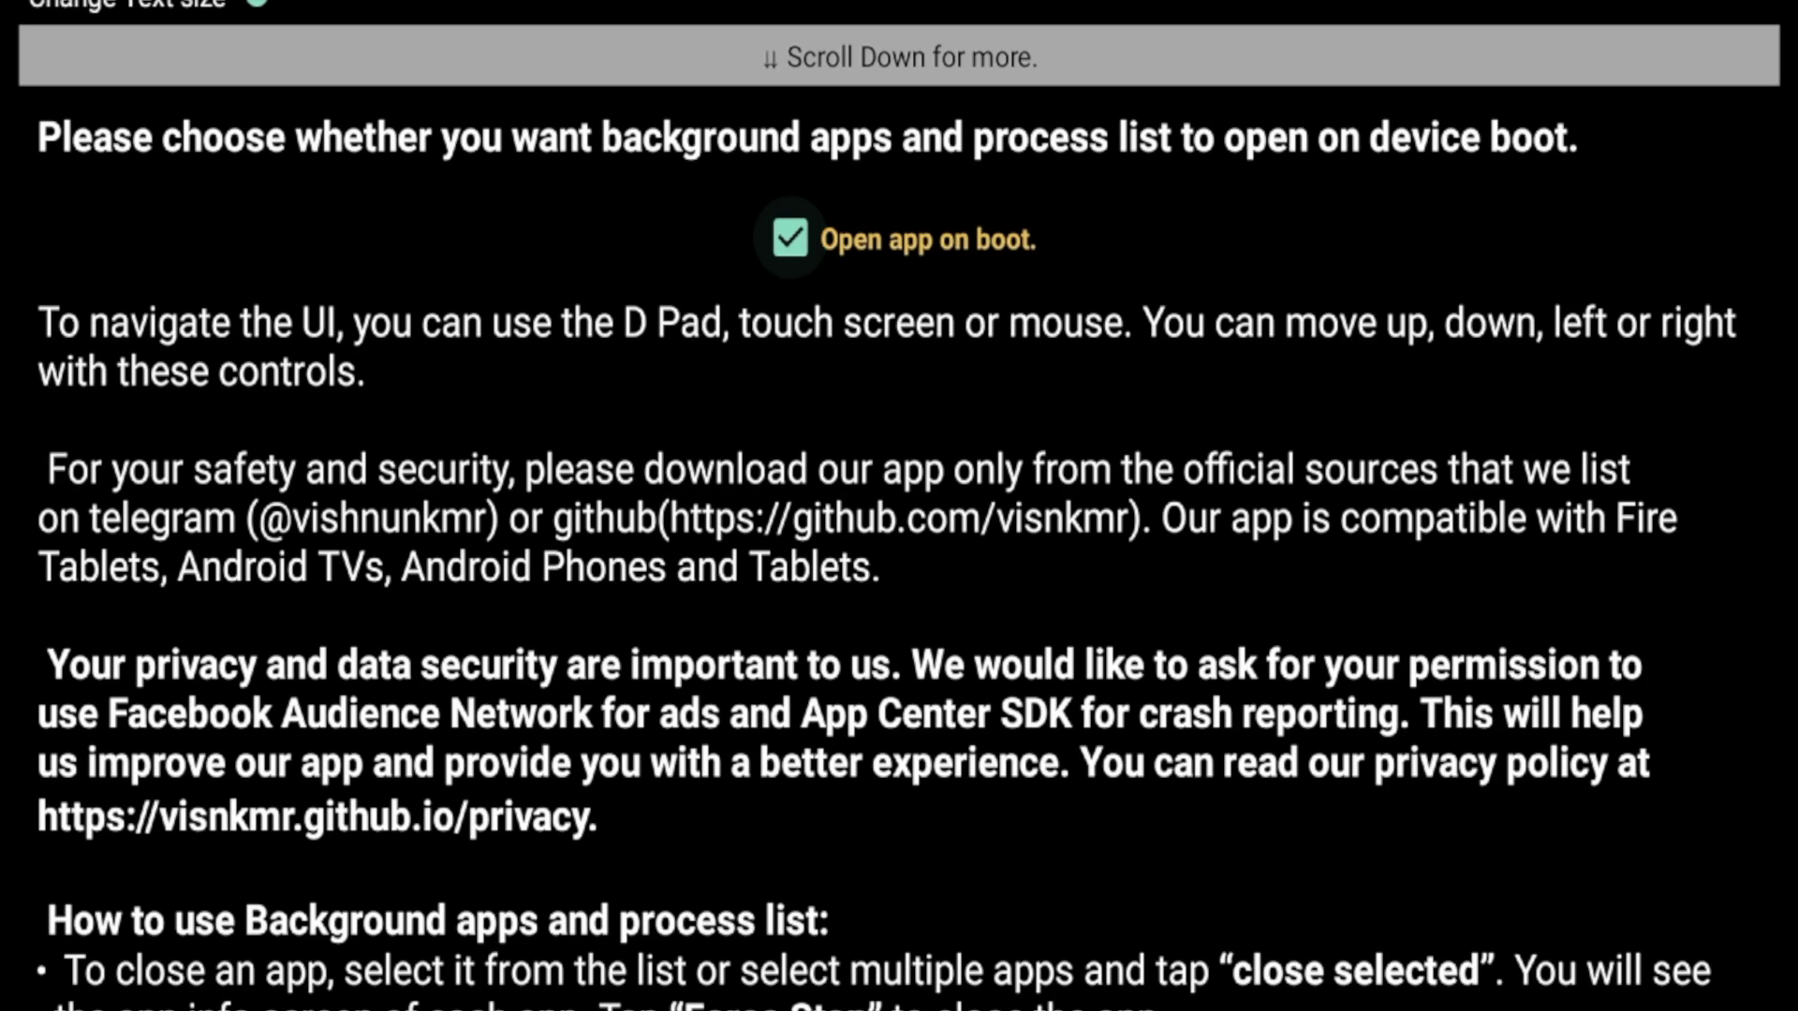
key(Up)
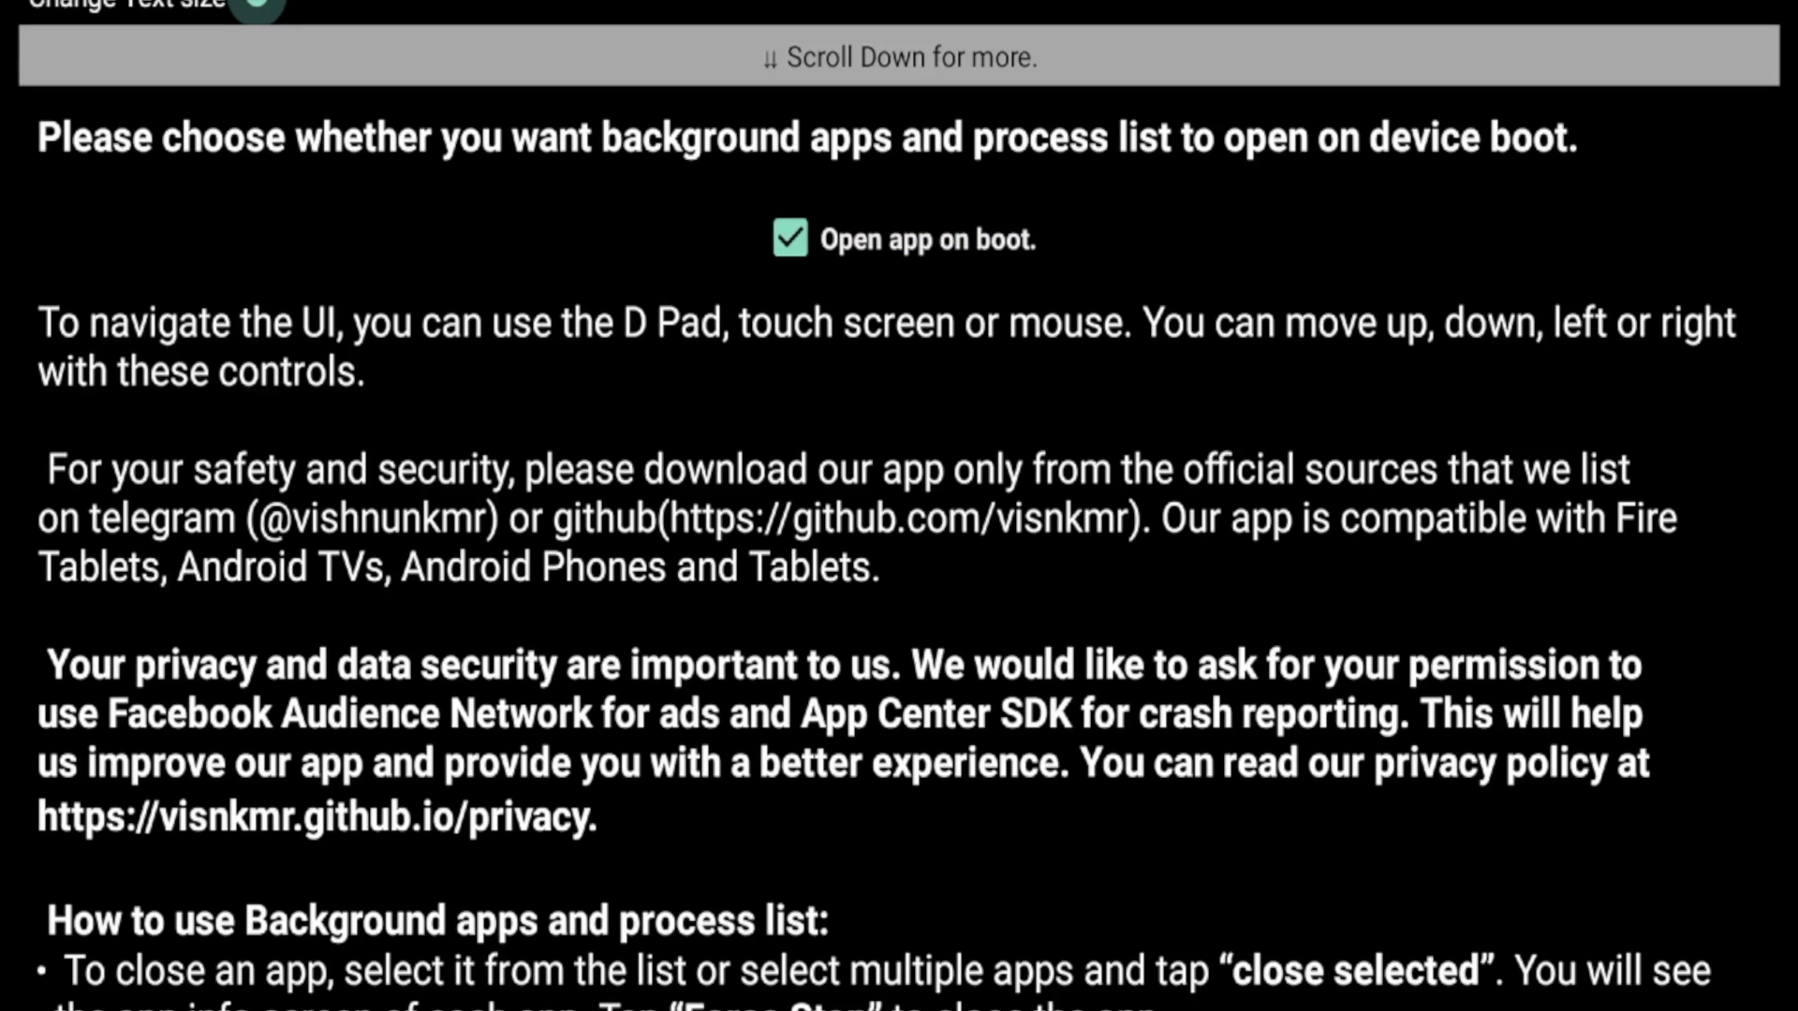
key(Down)
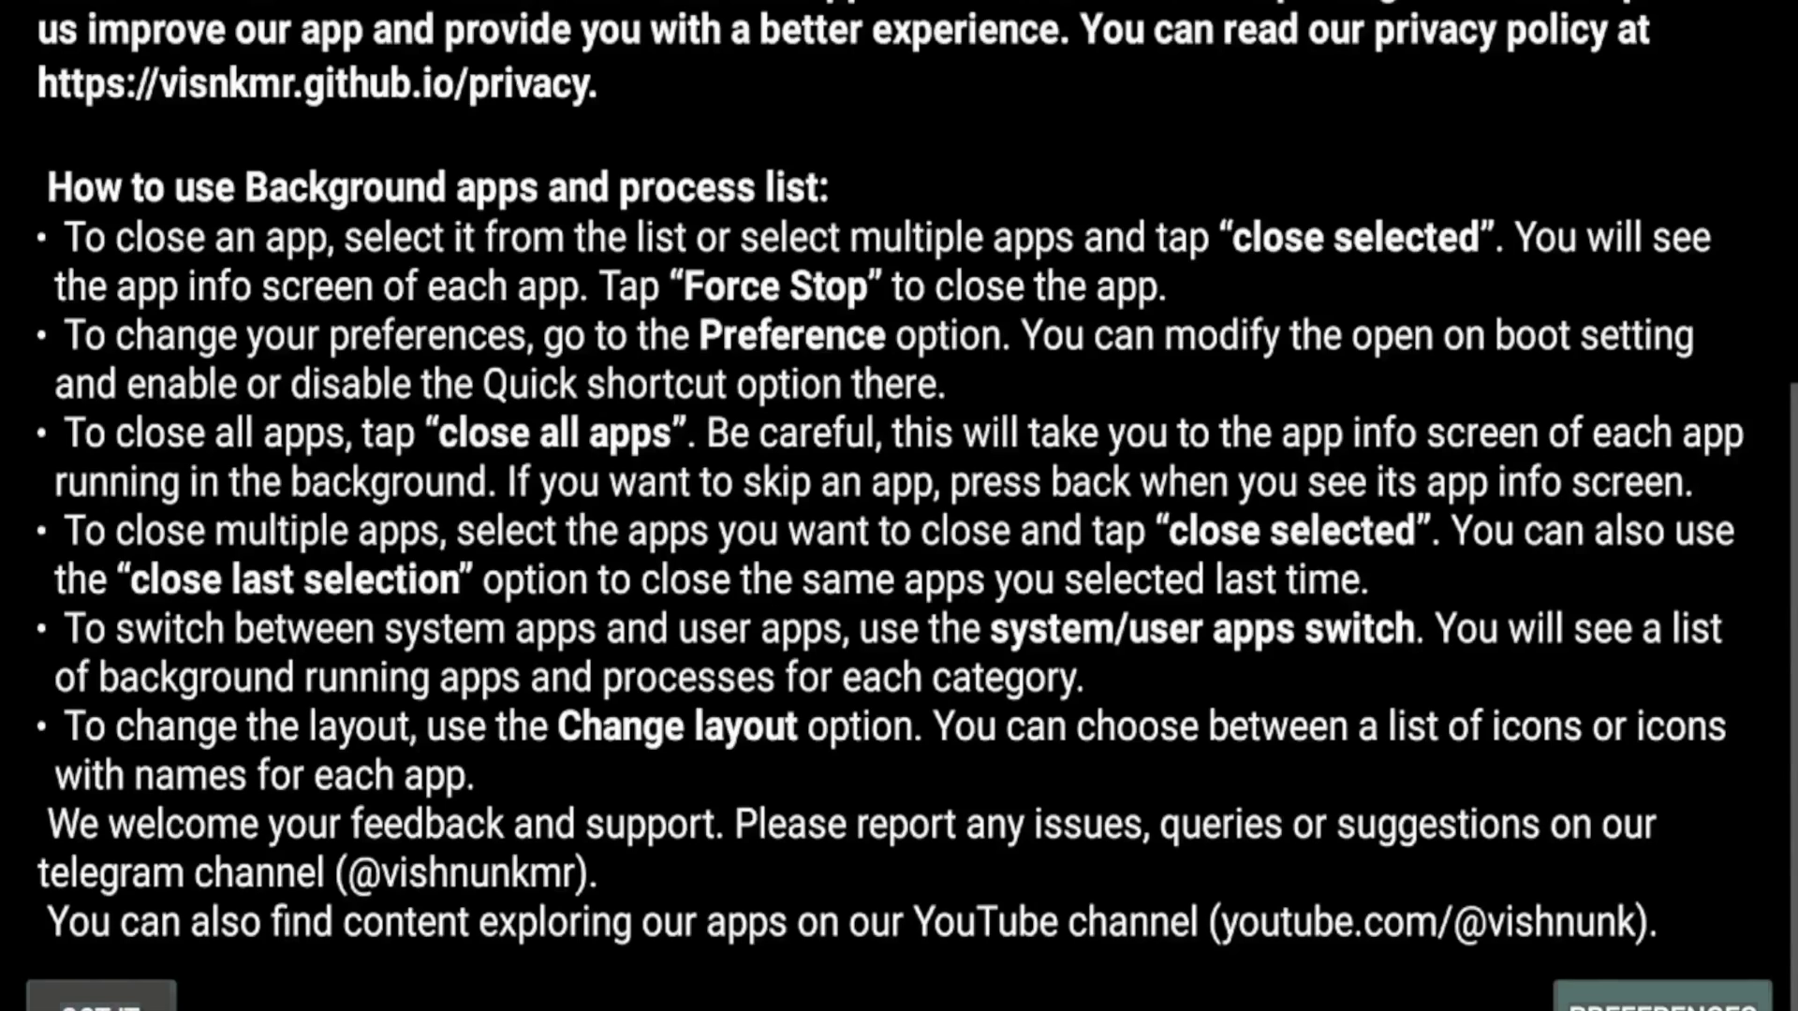
key(Up)
key(Down)
key(Return)
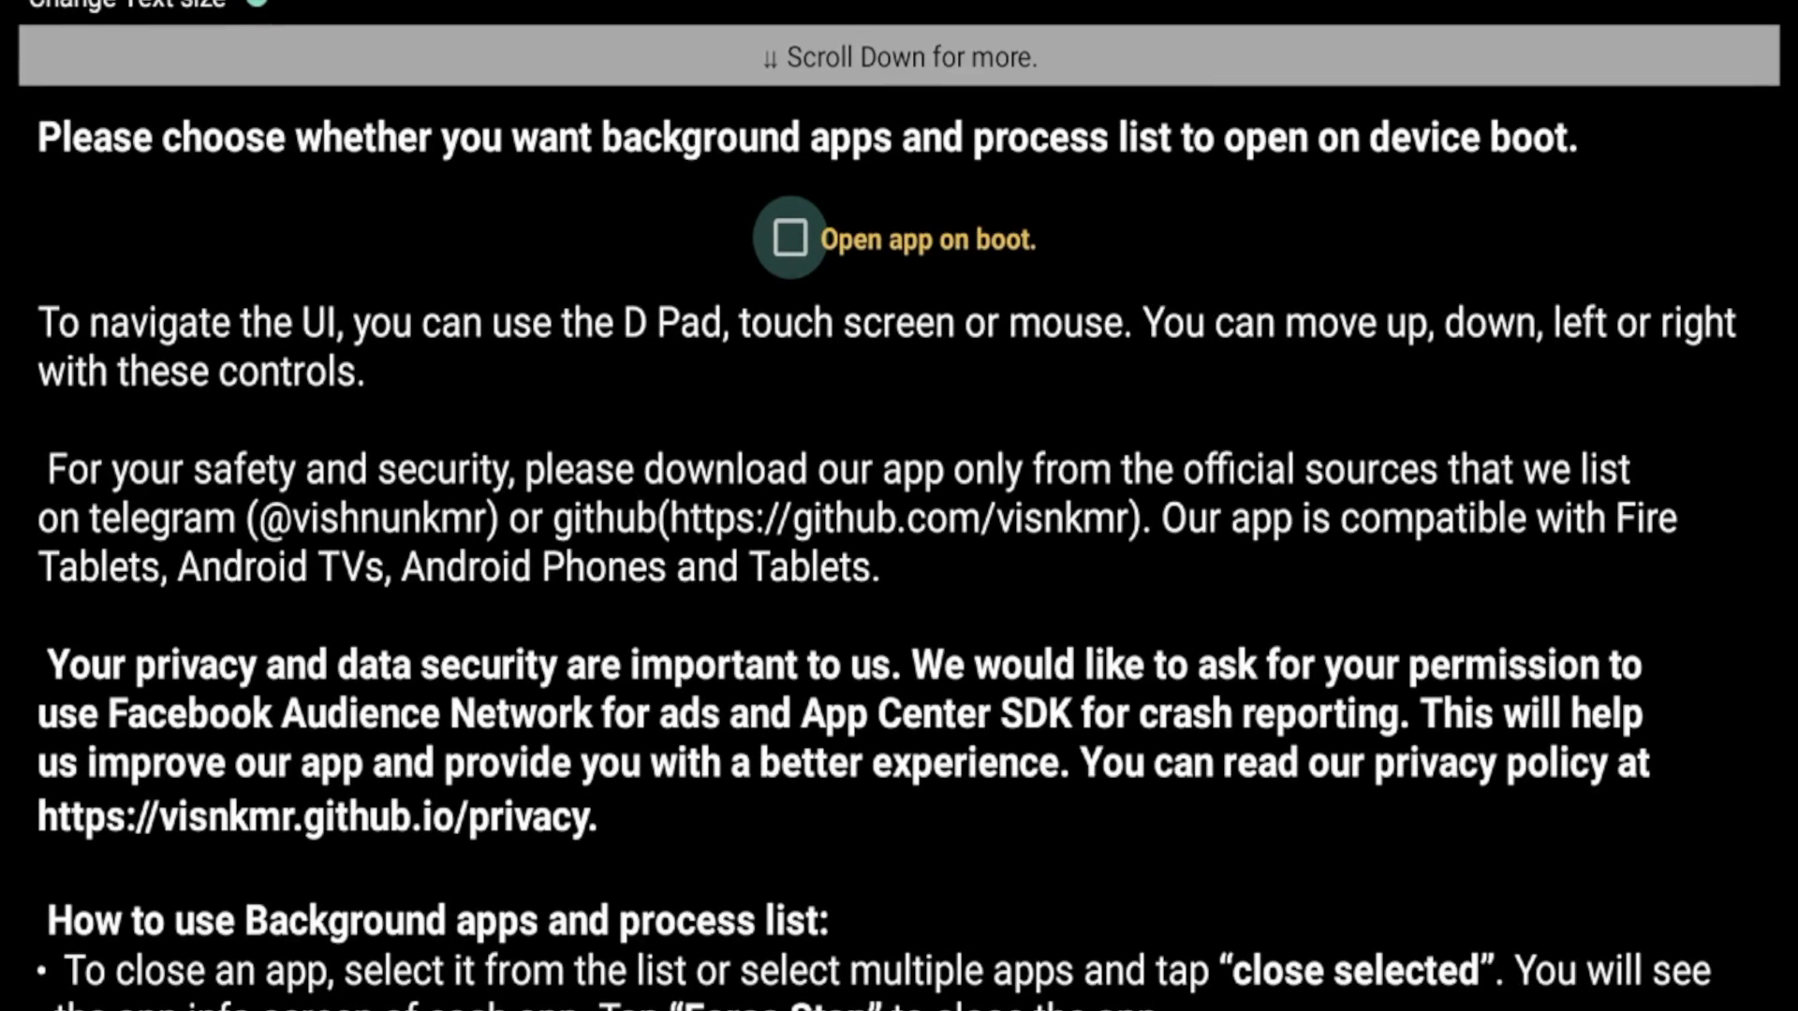
Acknowledge the app's introduction and continue to the list of background apps.
key(Down)
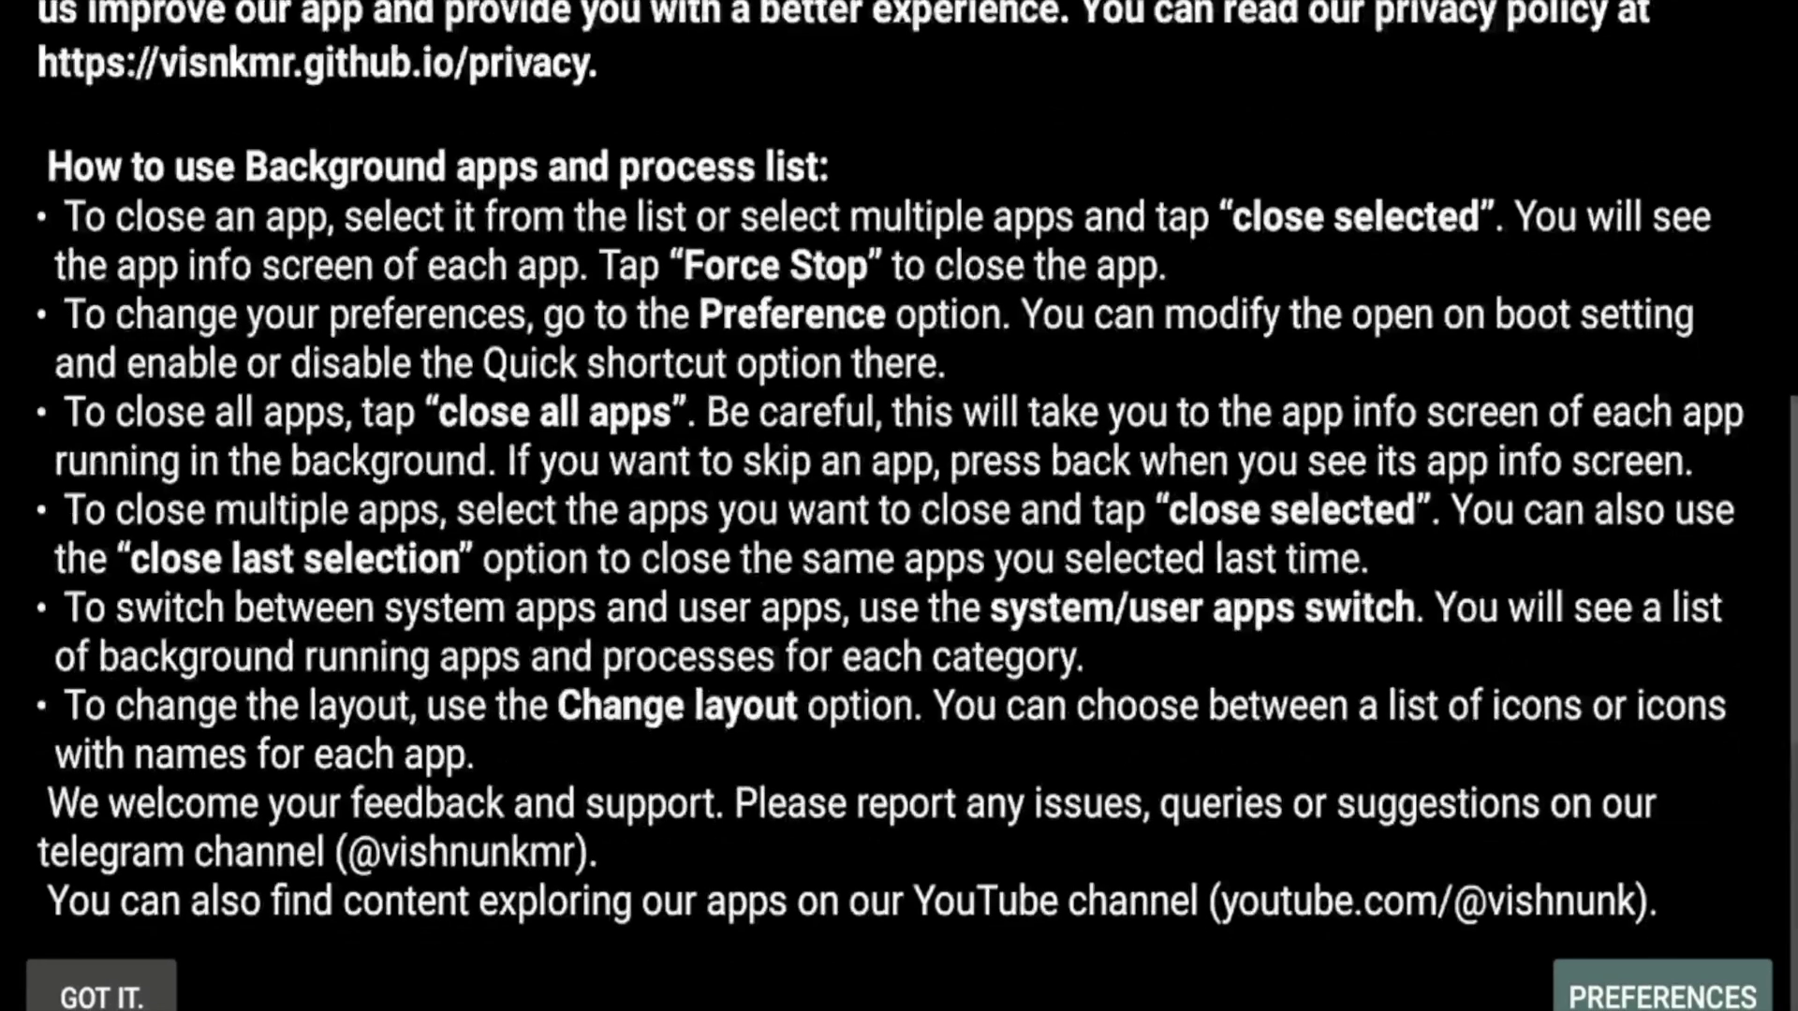
key(Left)
key(Return)
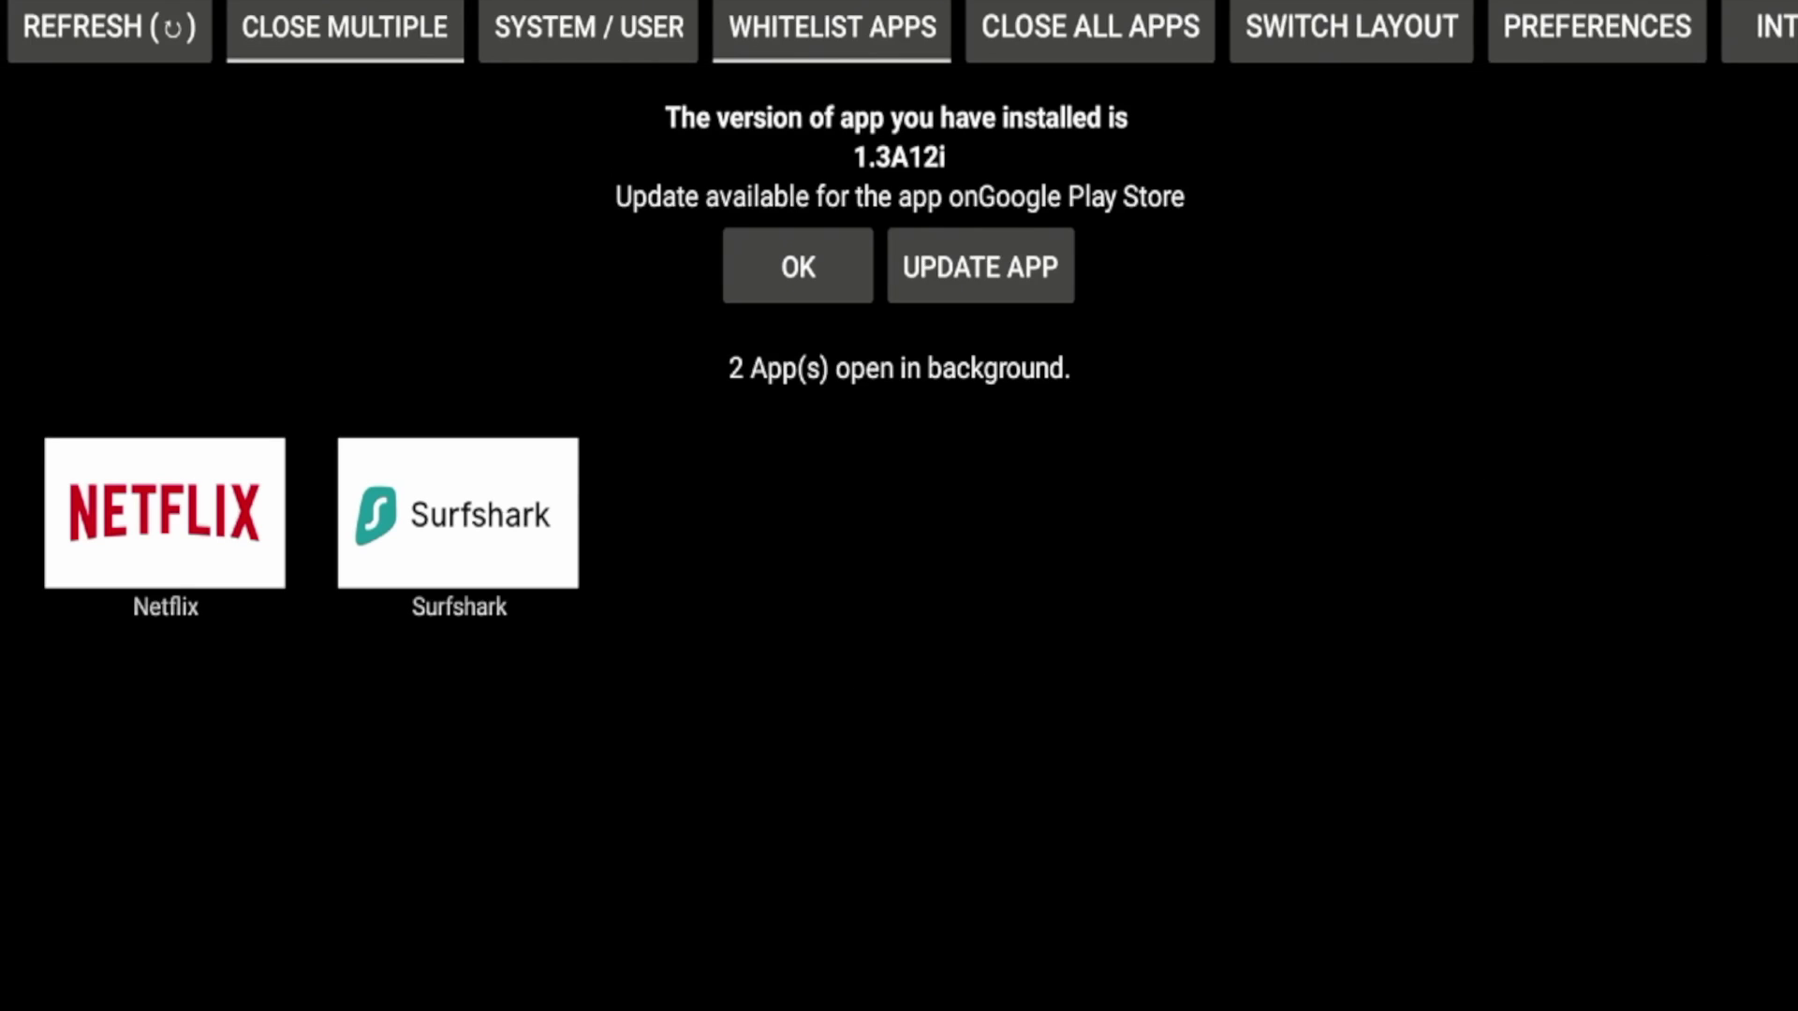
Look through the open background apps and turn on the Close Multiple mode.
key(Down)
key(Up)
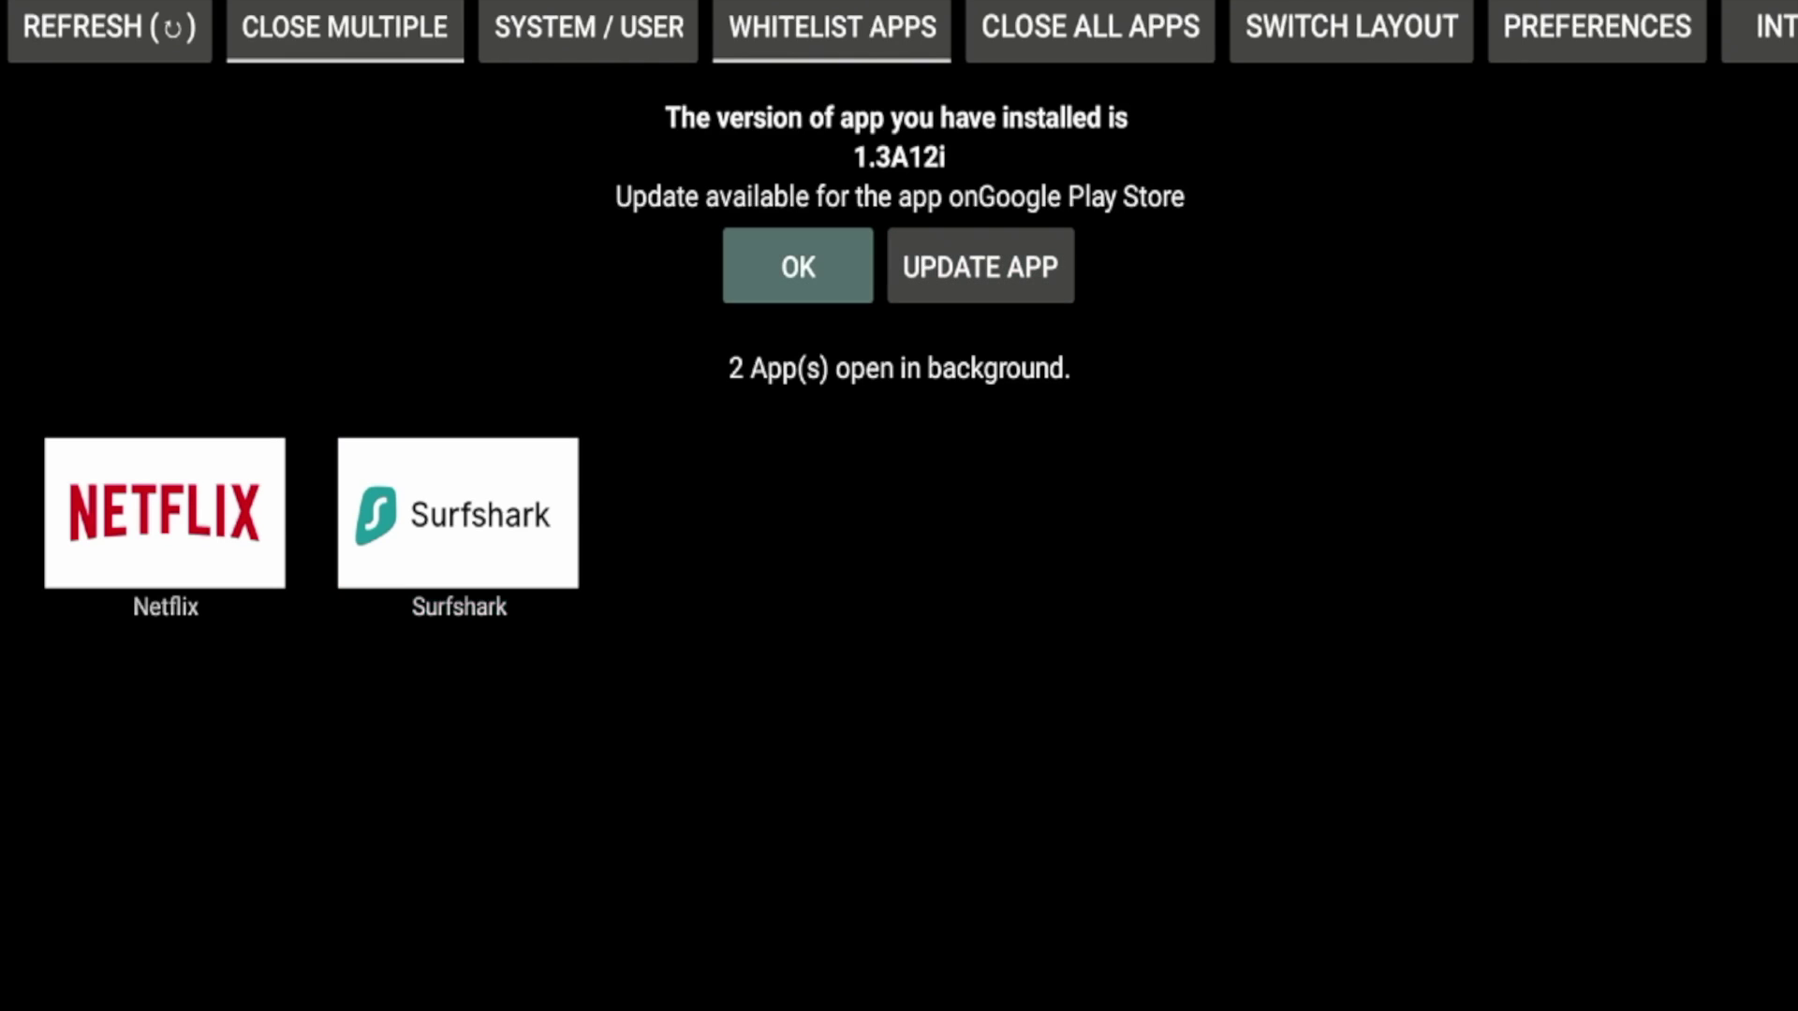
key(Right)
key(Down)
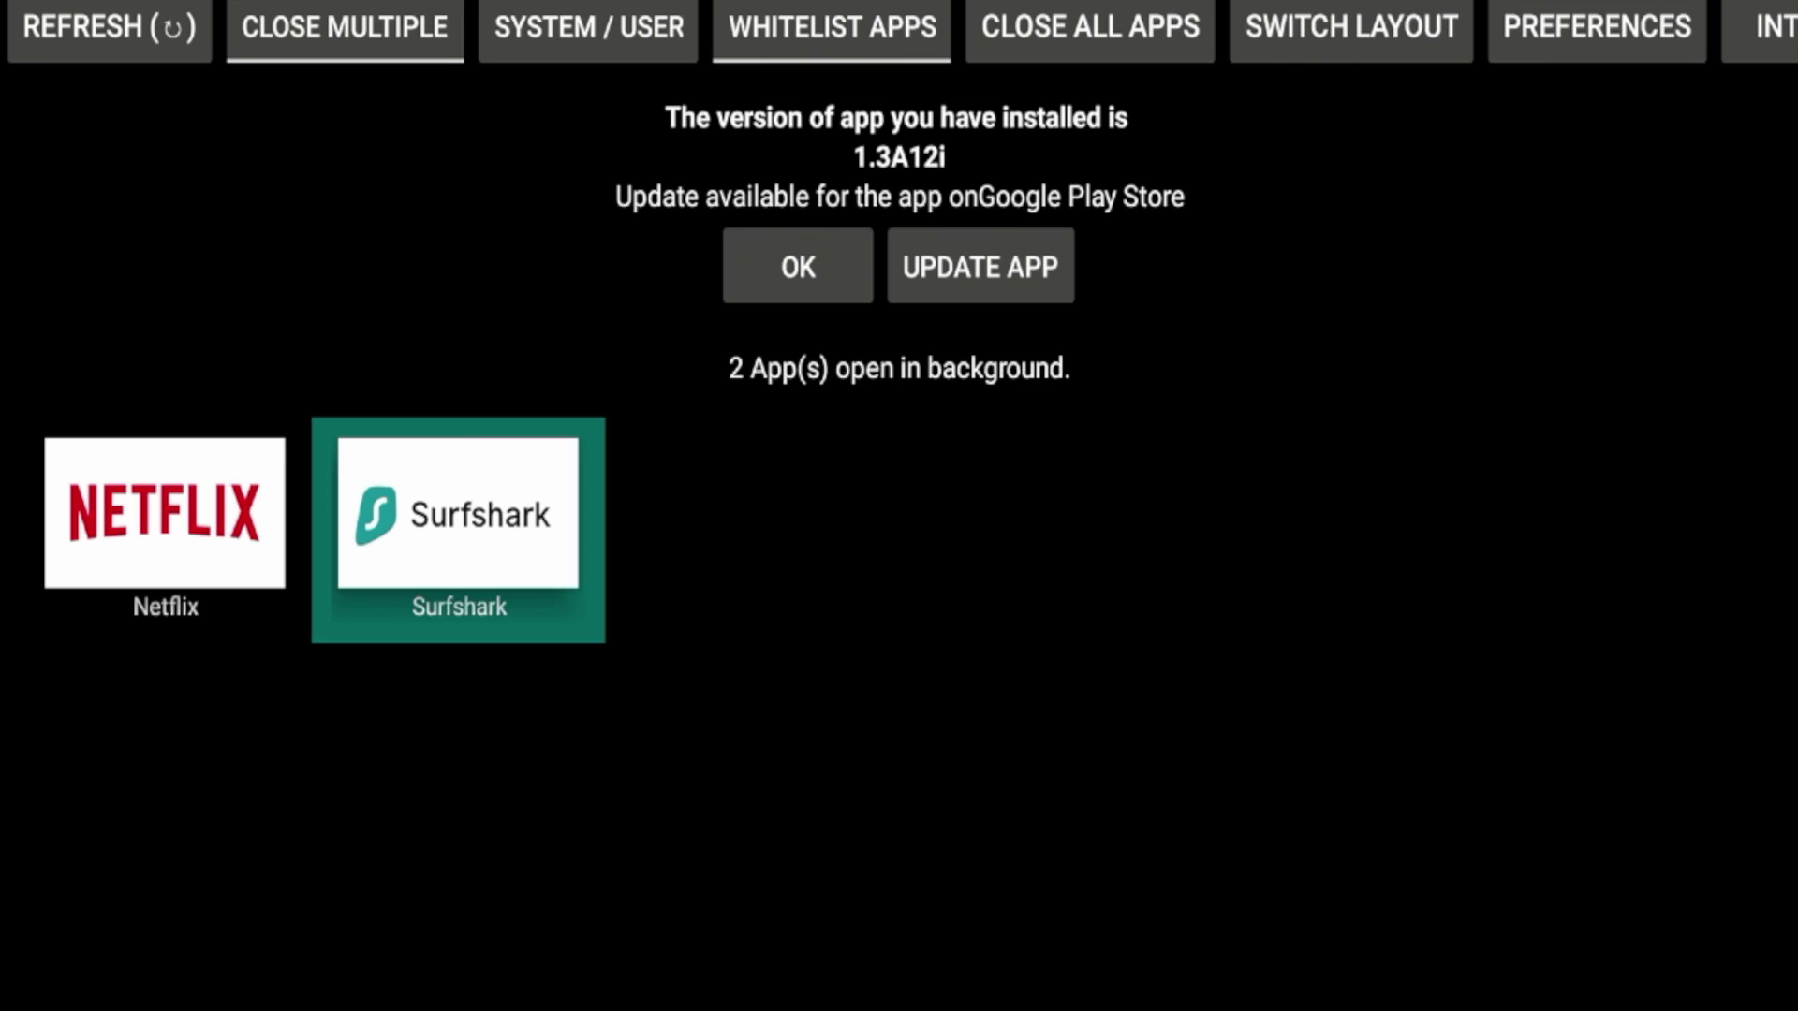
key(Left)
key(Right)
key(Up)
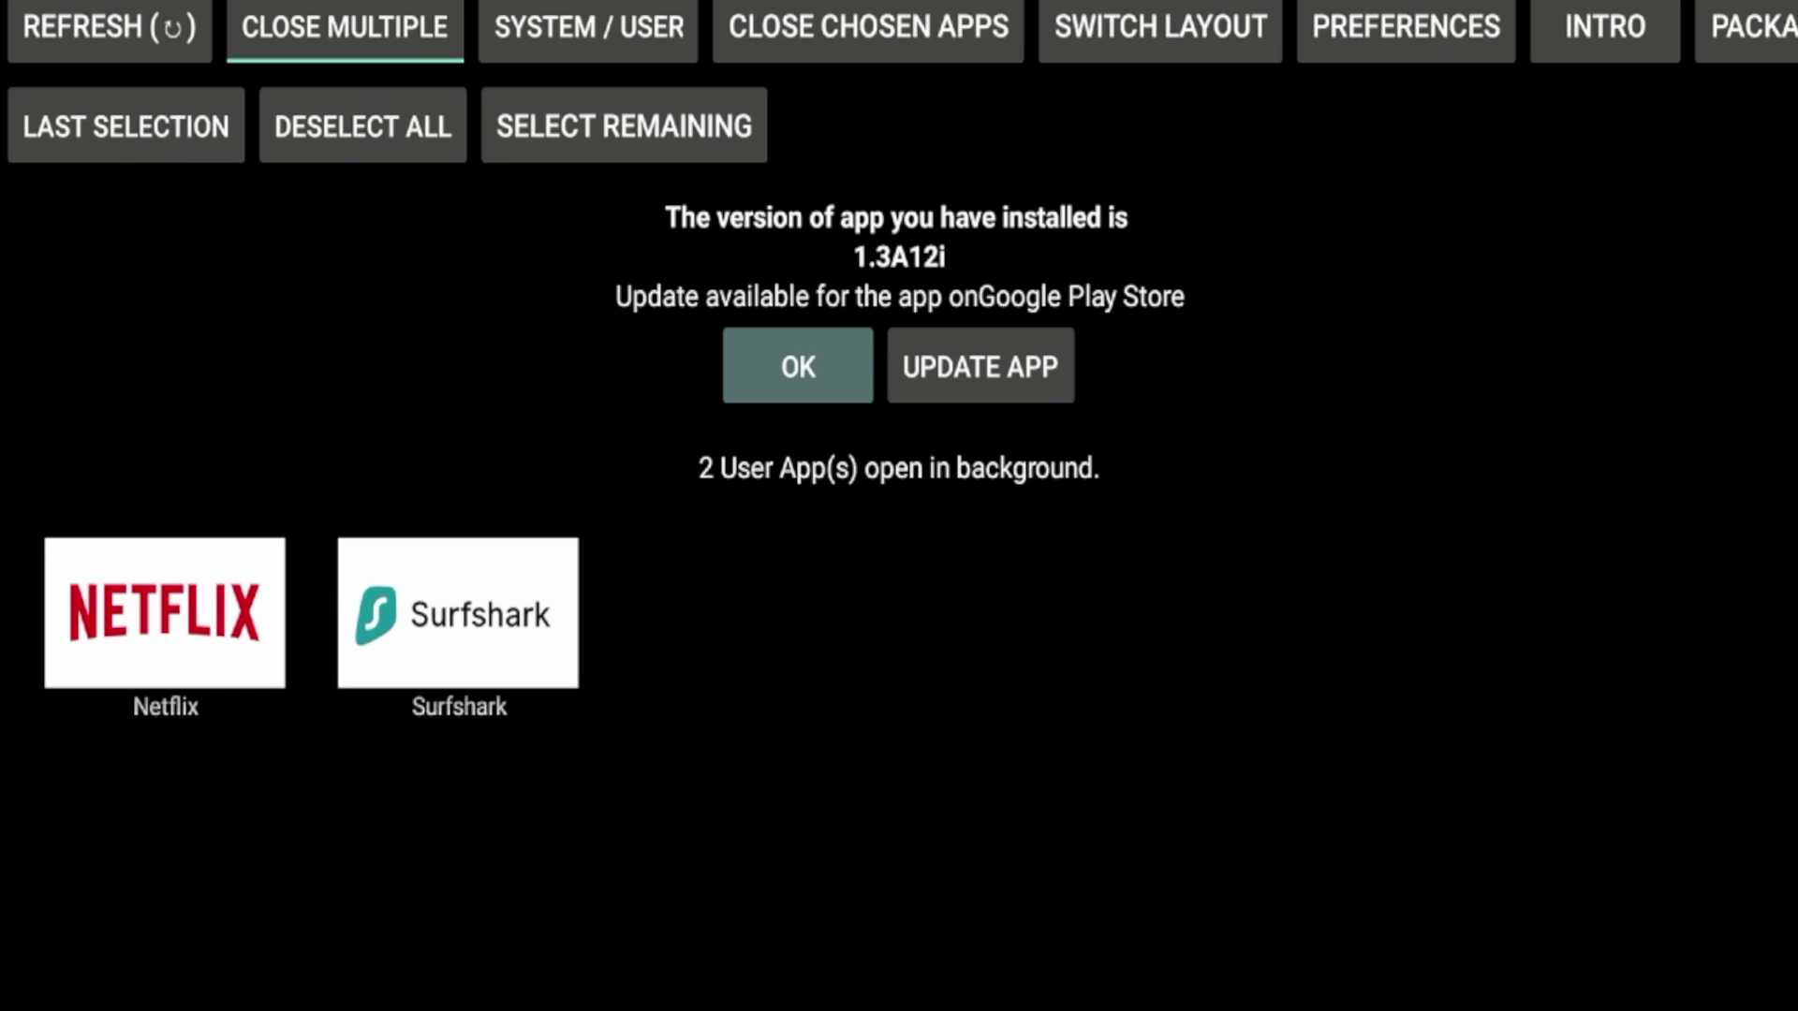
Select both Surfshark and Netflix in the list of background apps.
click(458, 614)
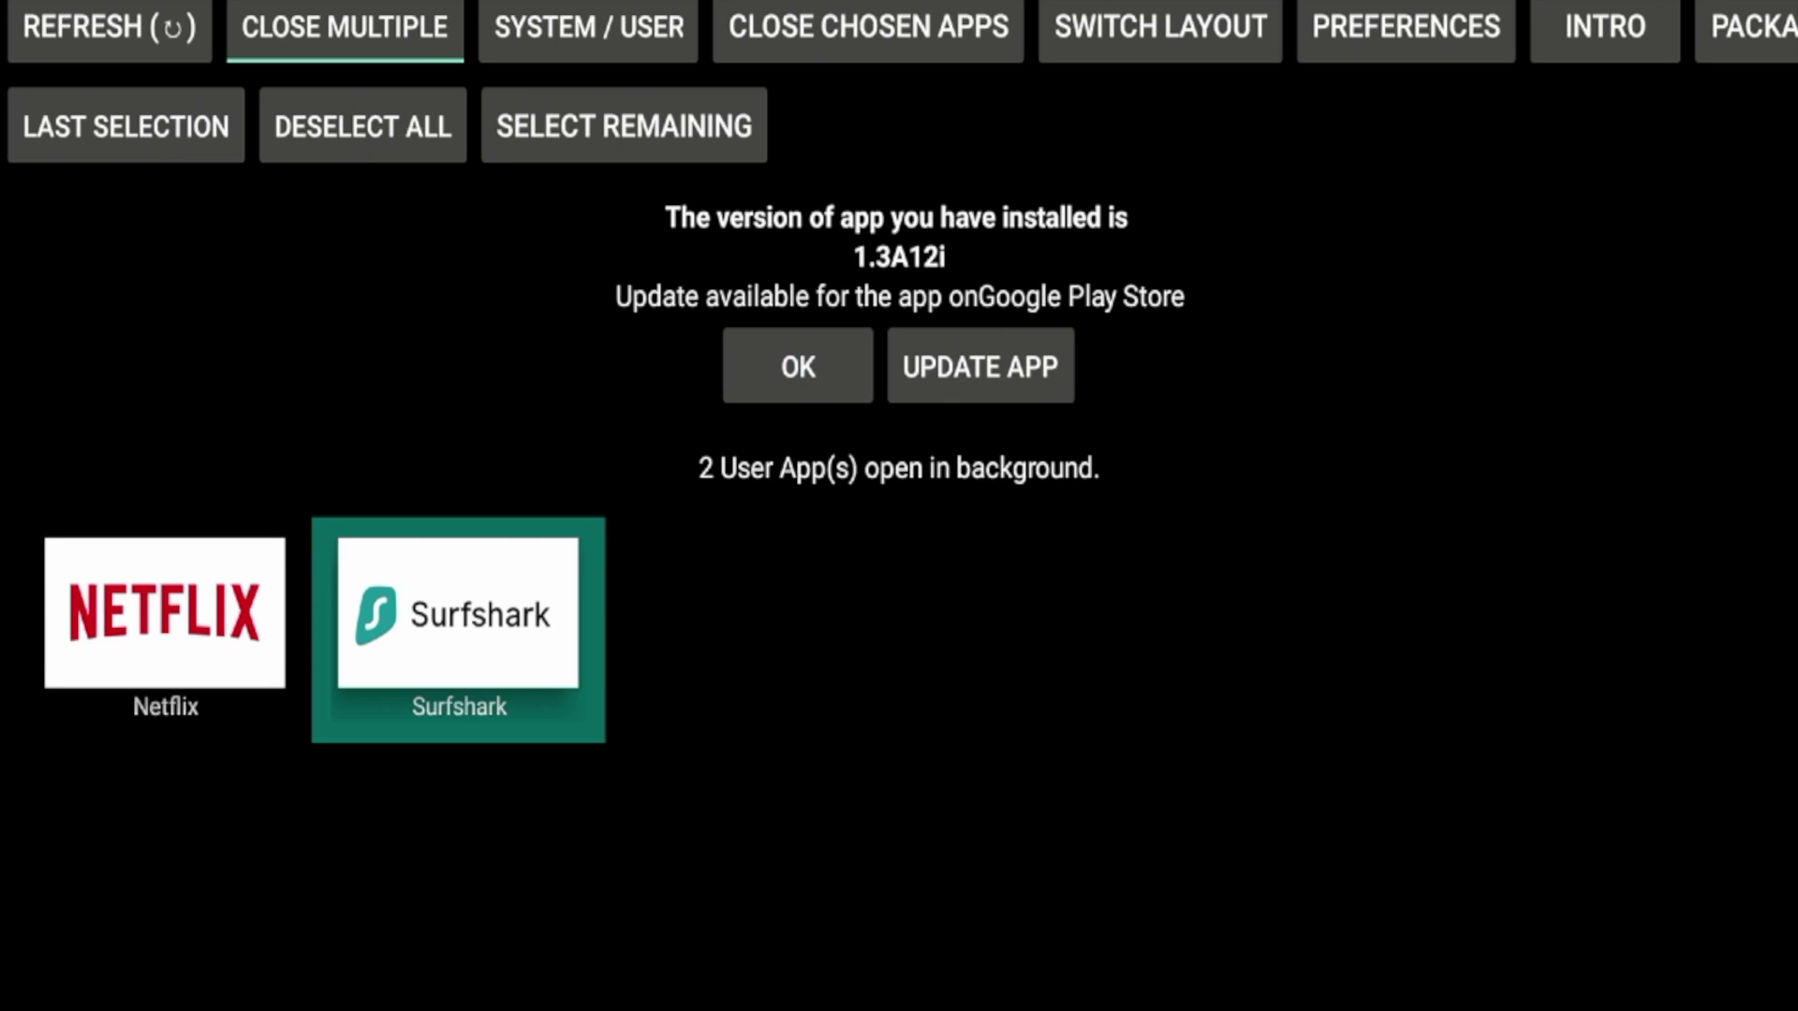
key(Return)
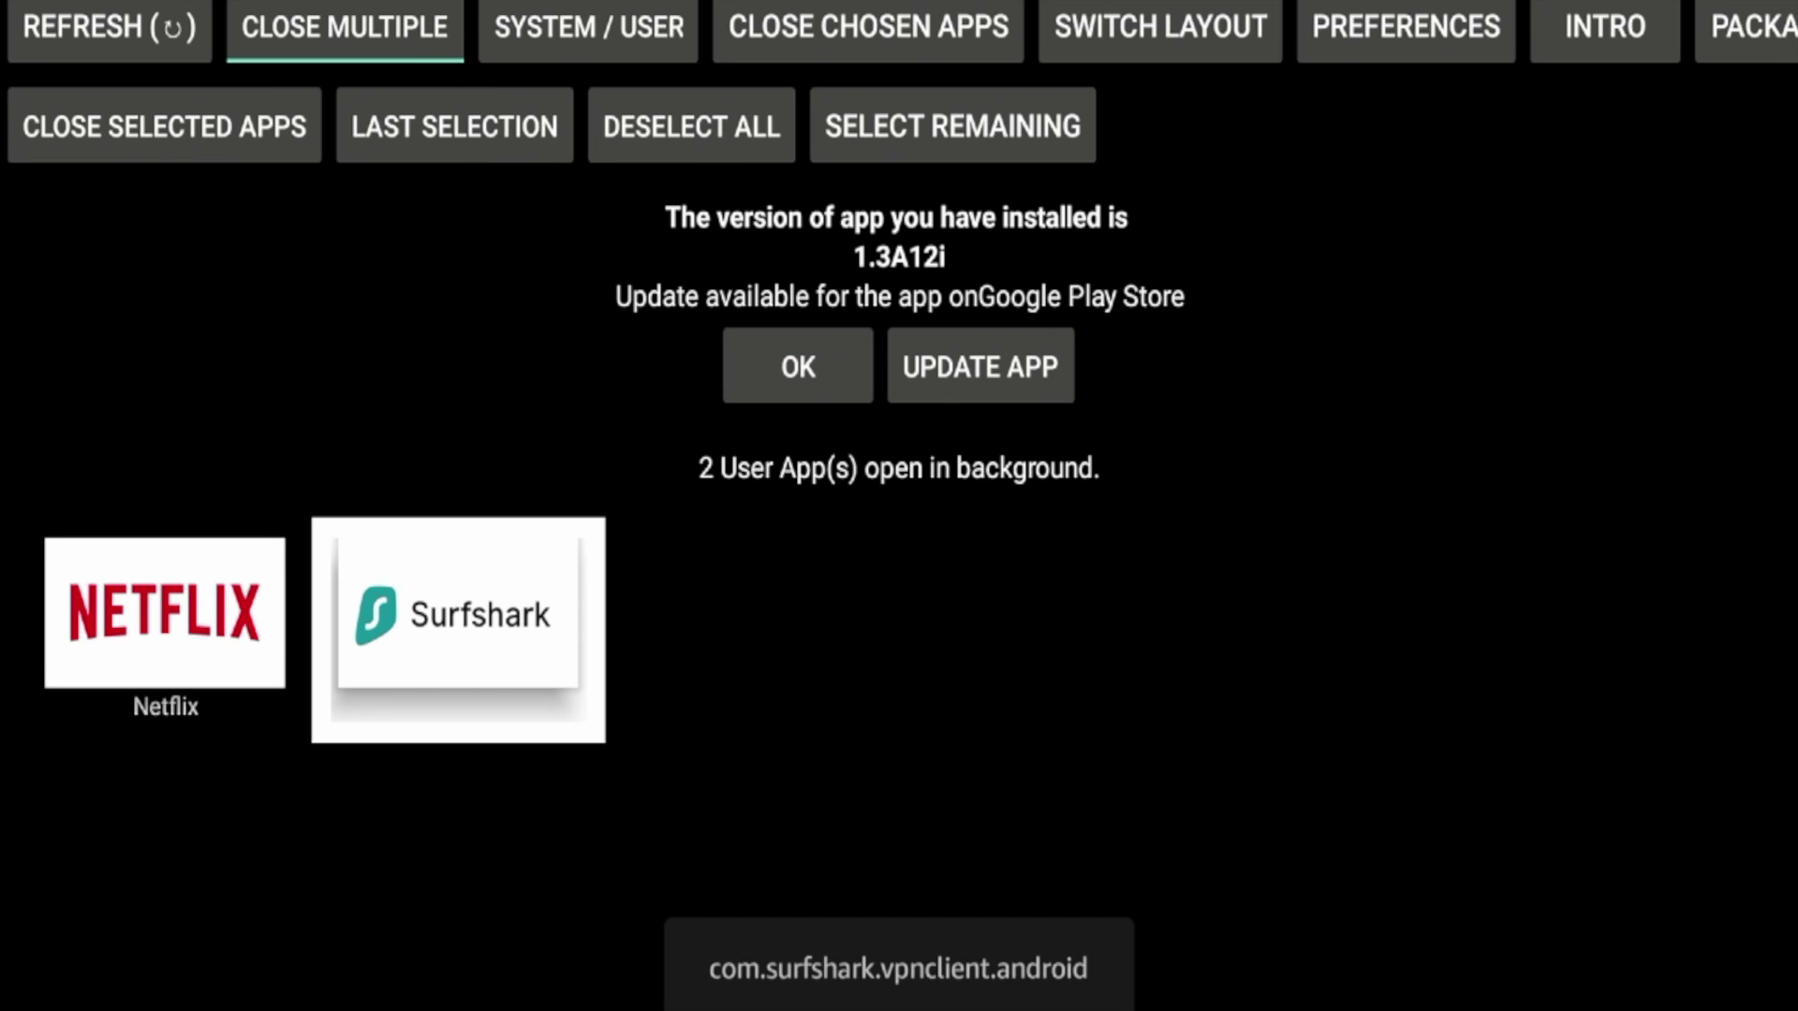
key(Left)
key(Right)
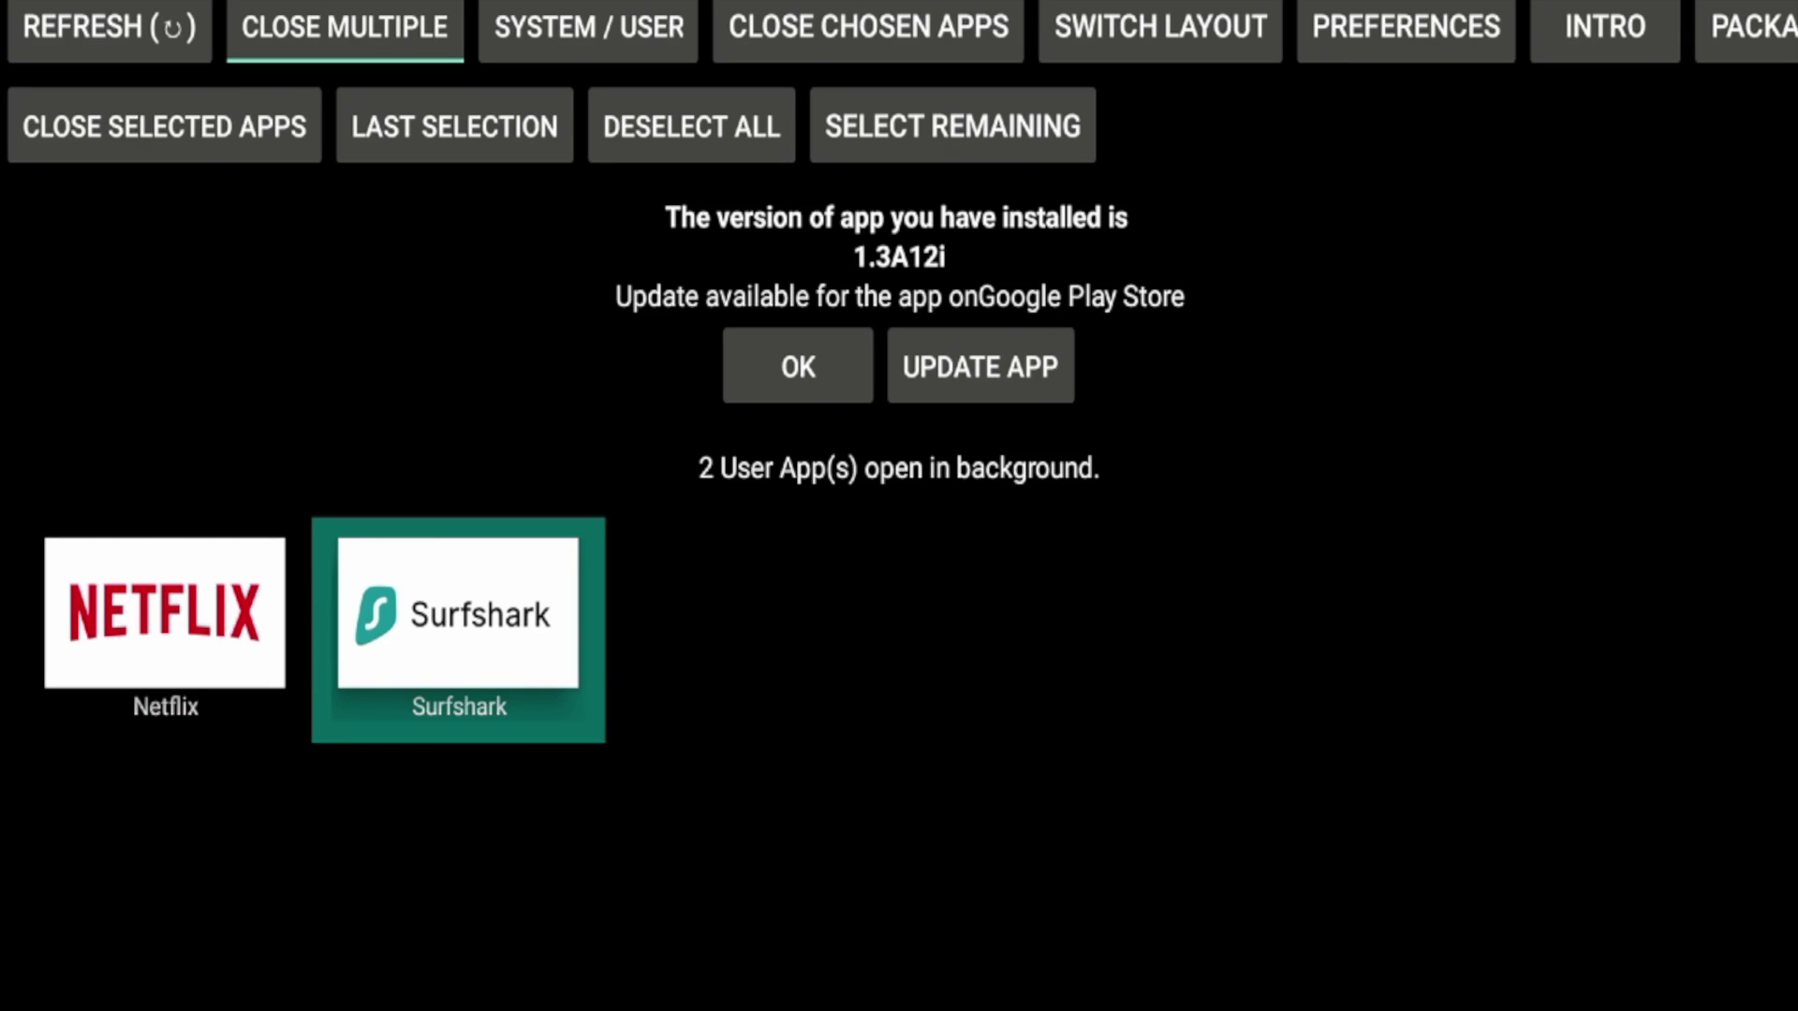
key(Left)
key(Return)
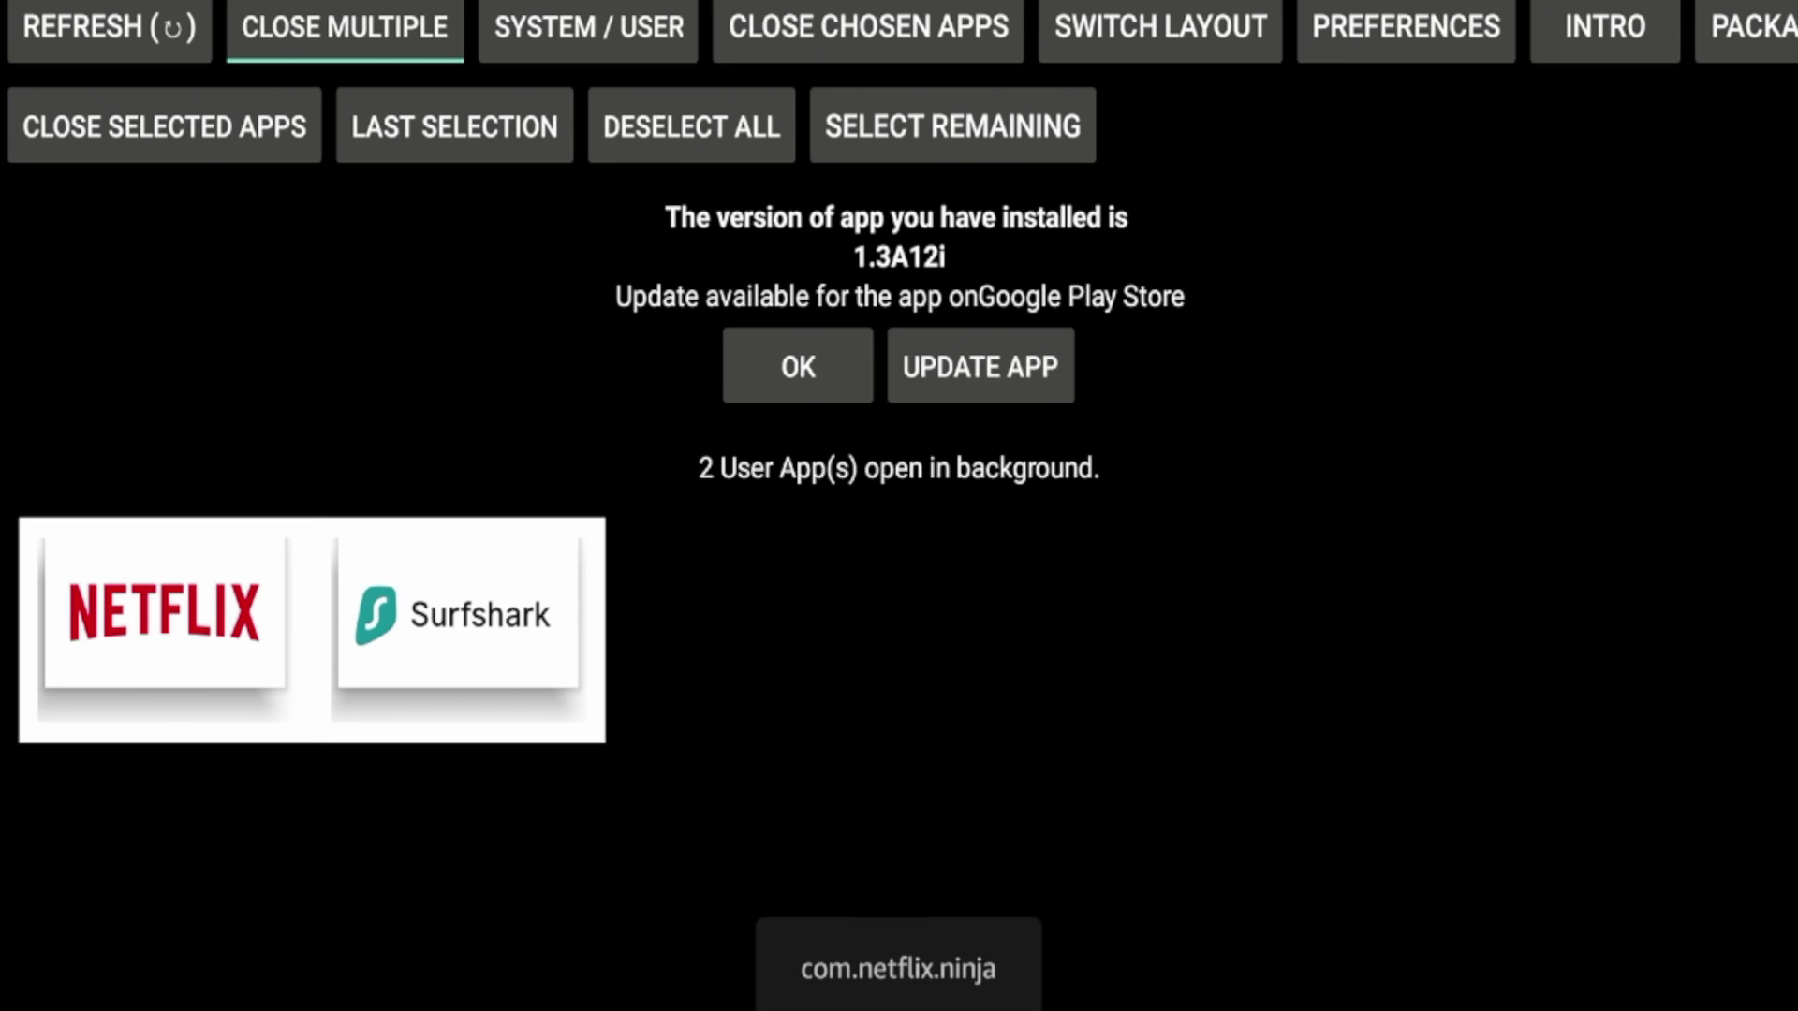
key(Return)
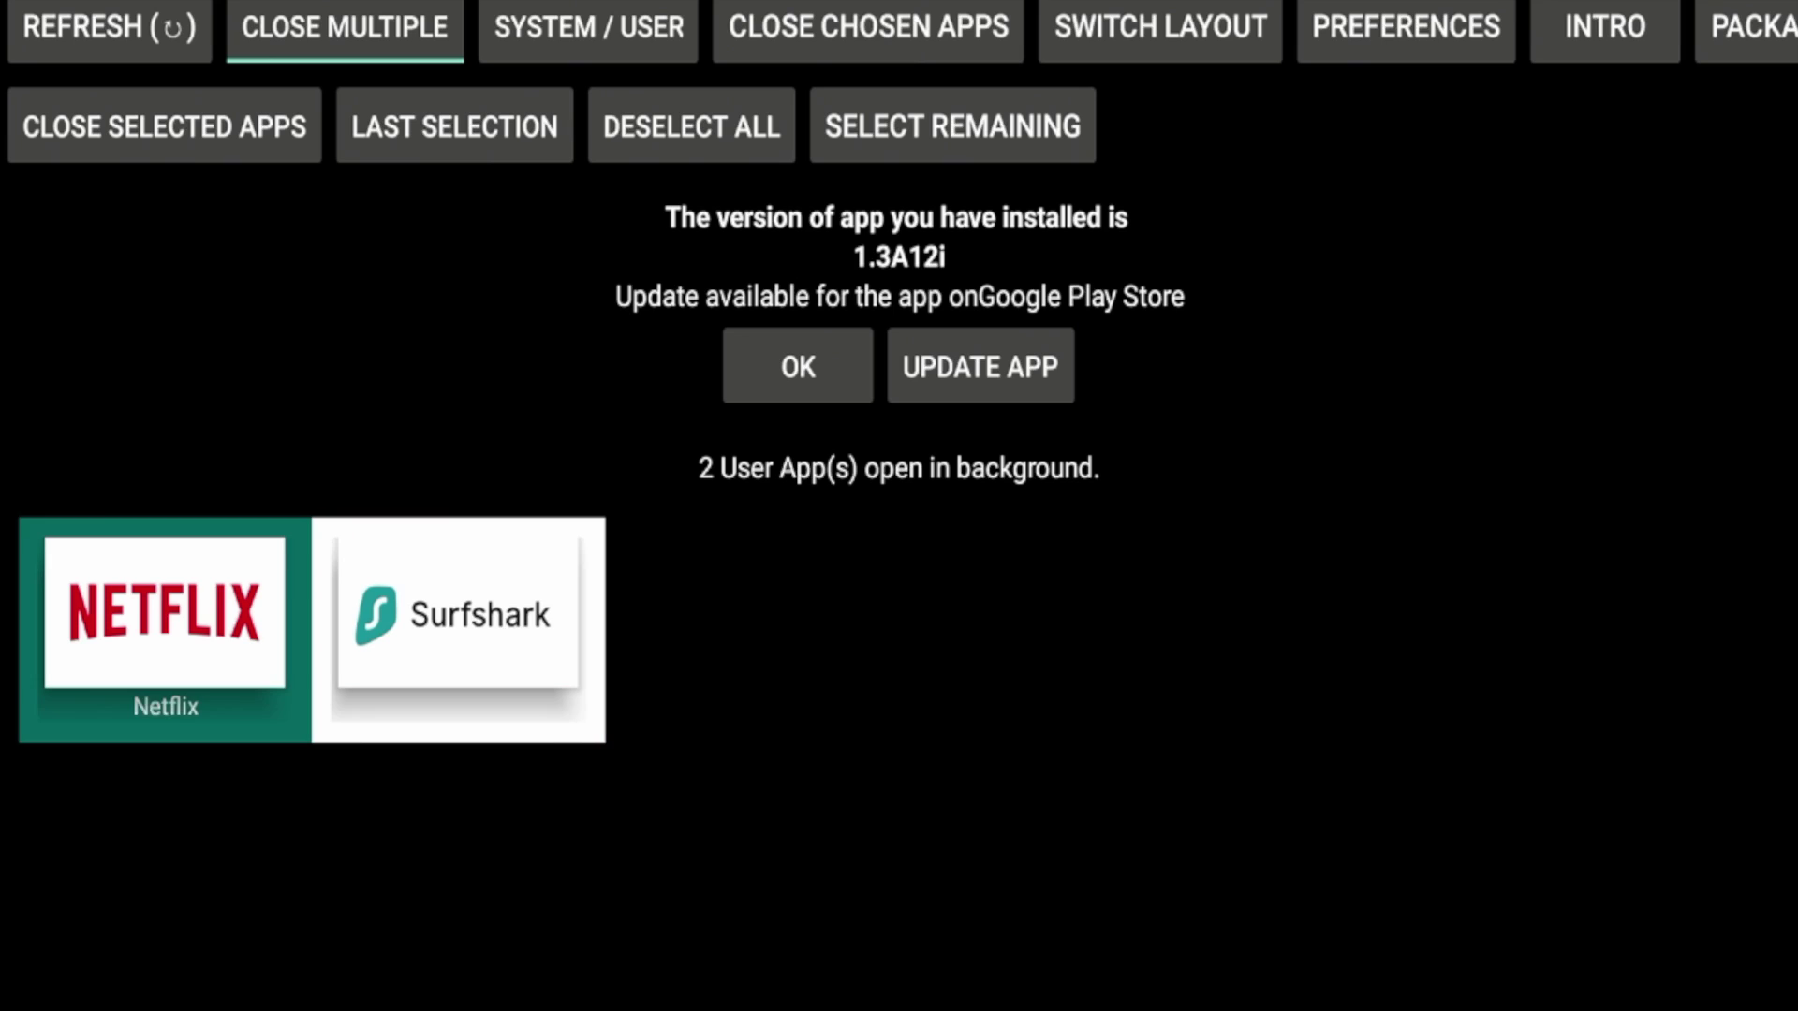
Run Close Selected Apps on Netflix and Surfshark.
key(Up)
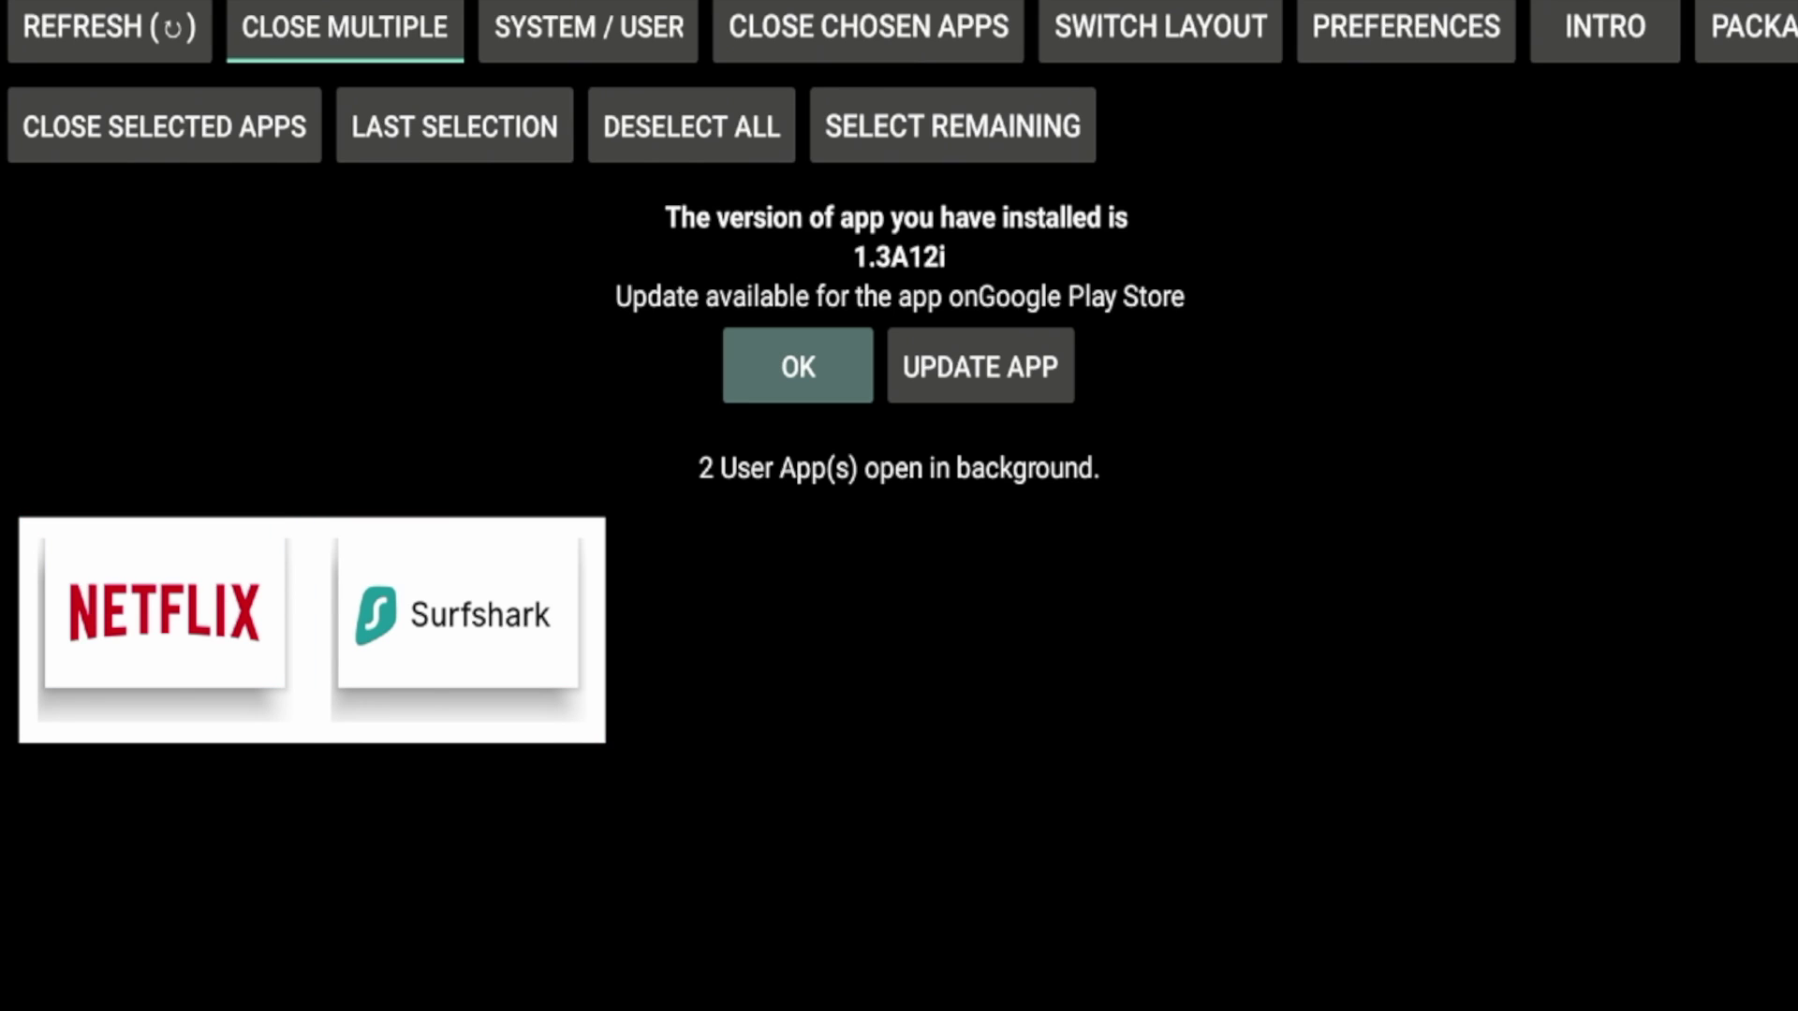
key(Up)
key(Left)
key(Left)
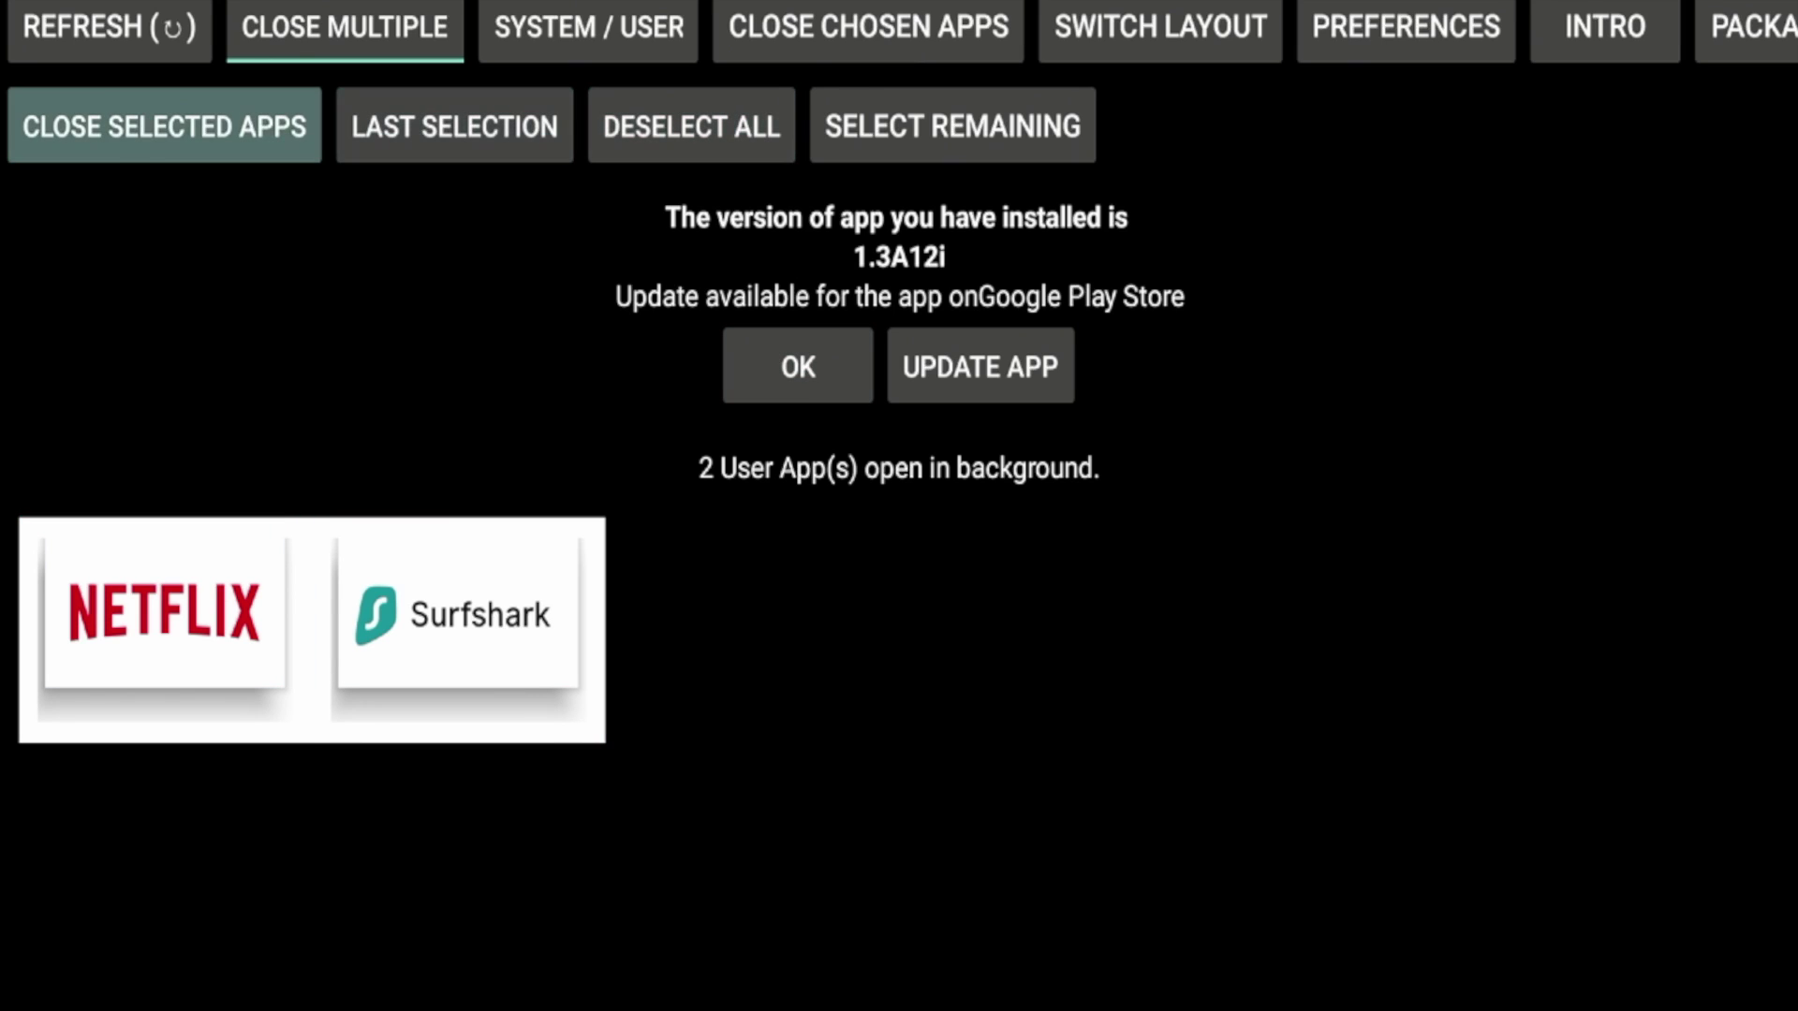
key(Return)
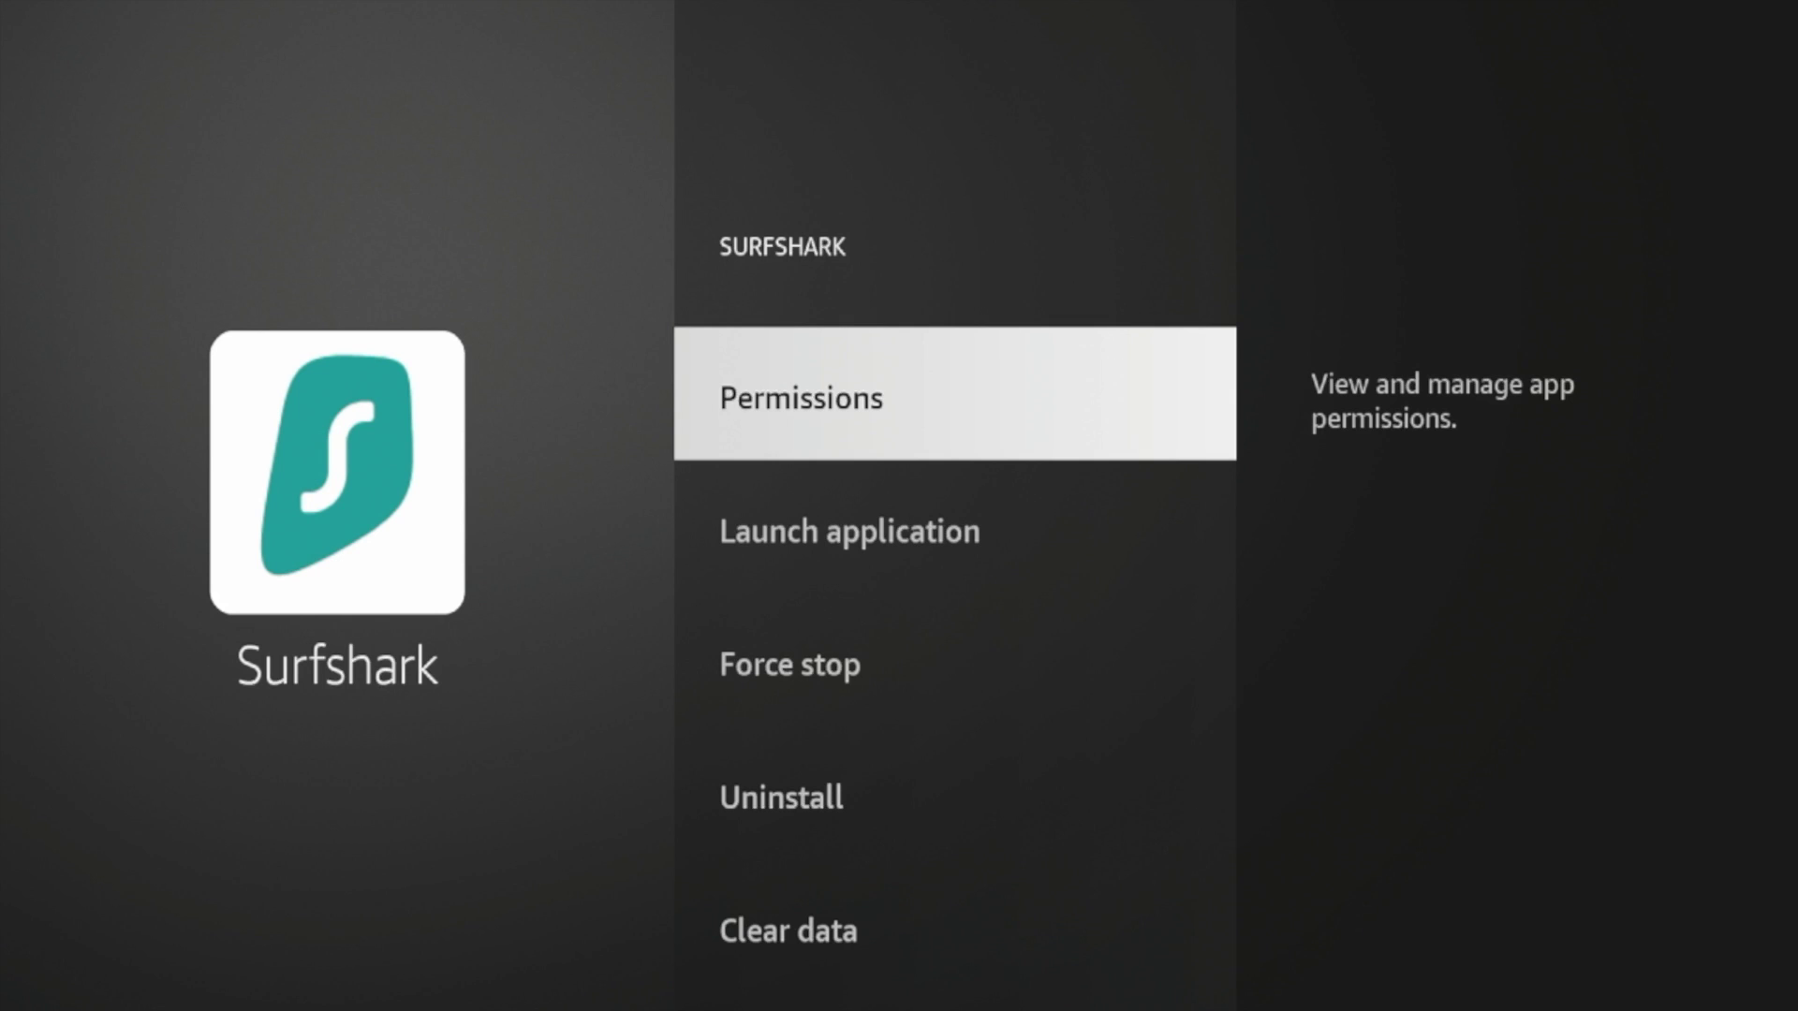
Force stop Surfshark from its application settings and return to the list of background apps.
key(Down)
key(Down)
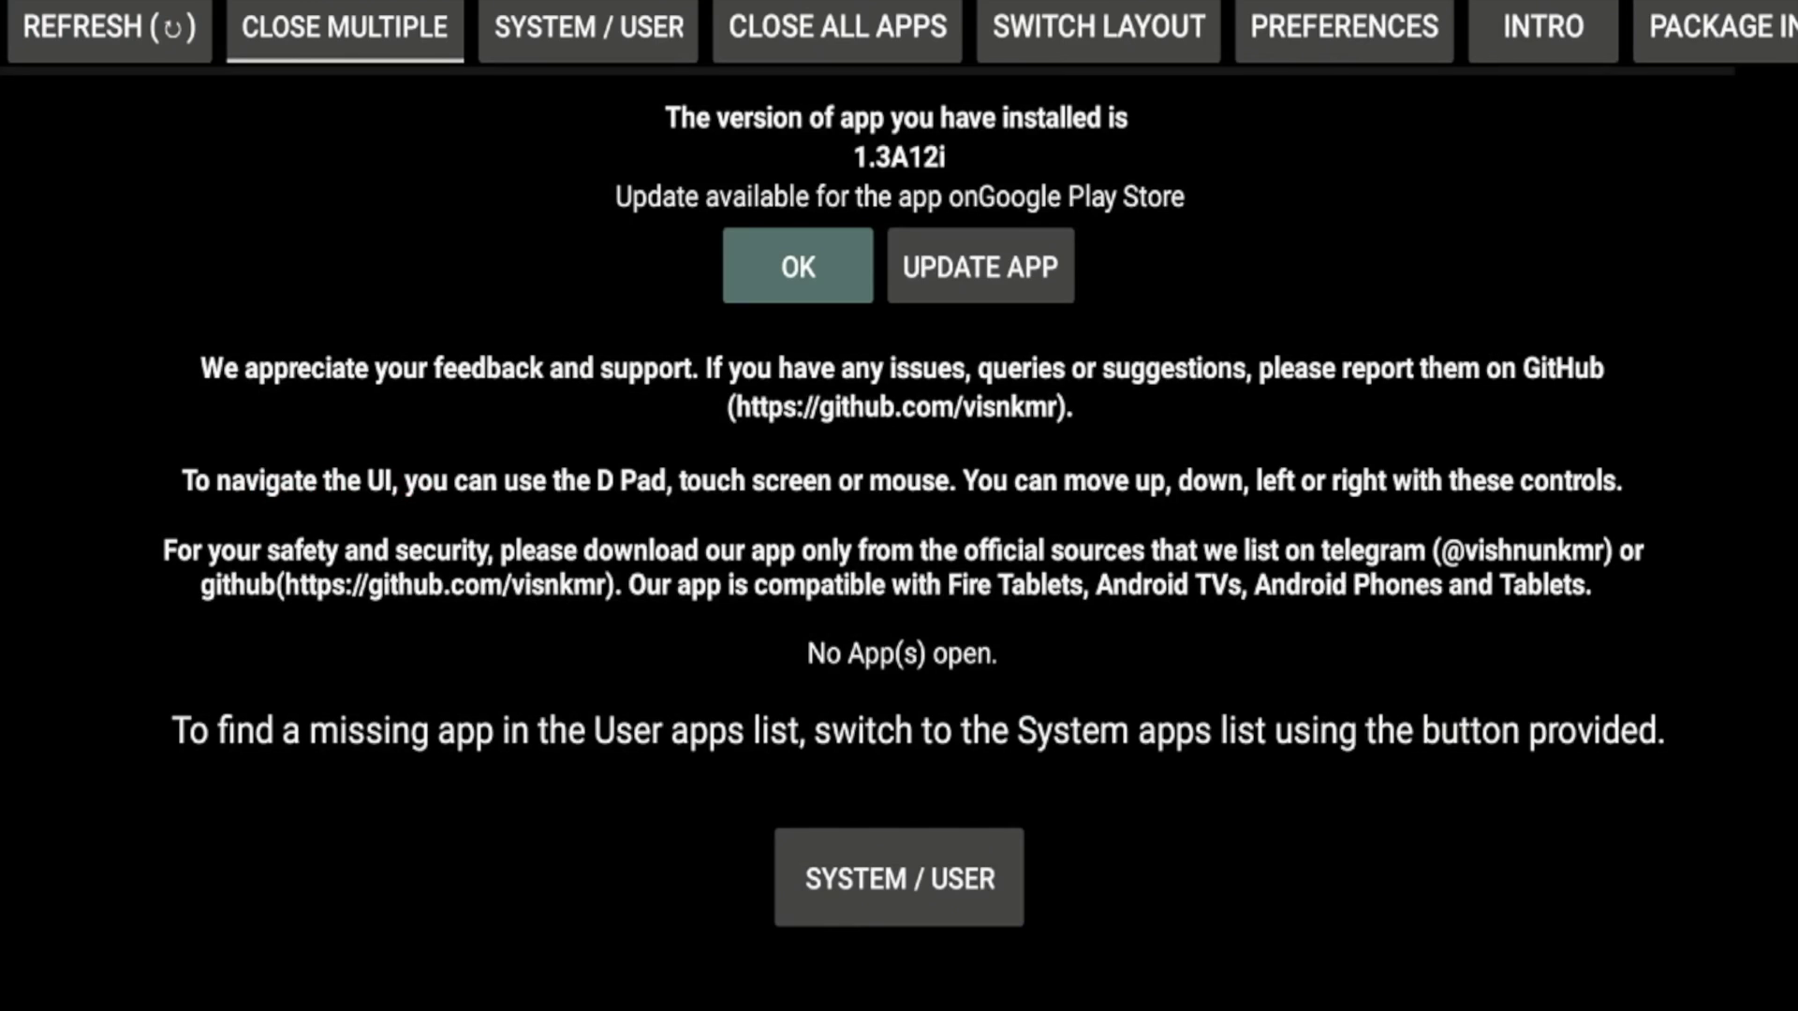
key(Return)
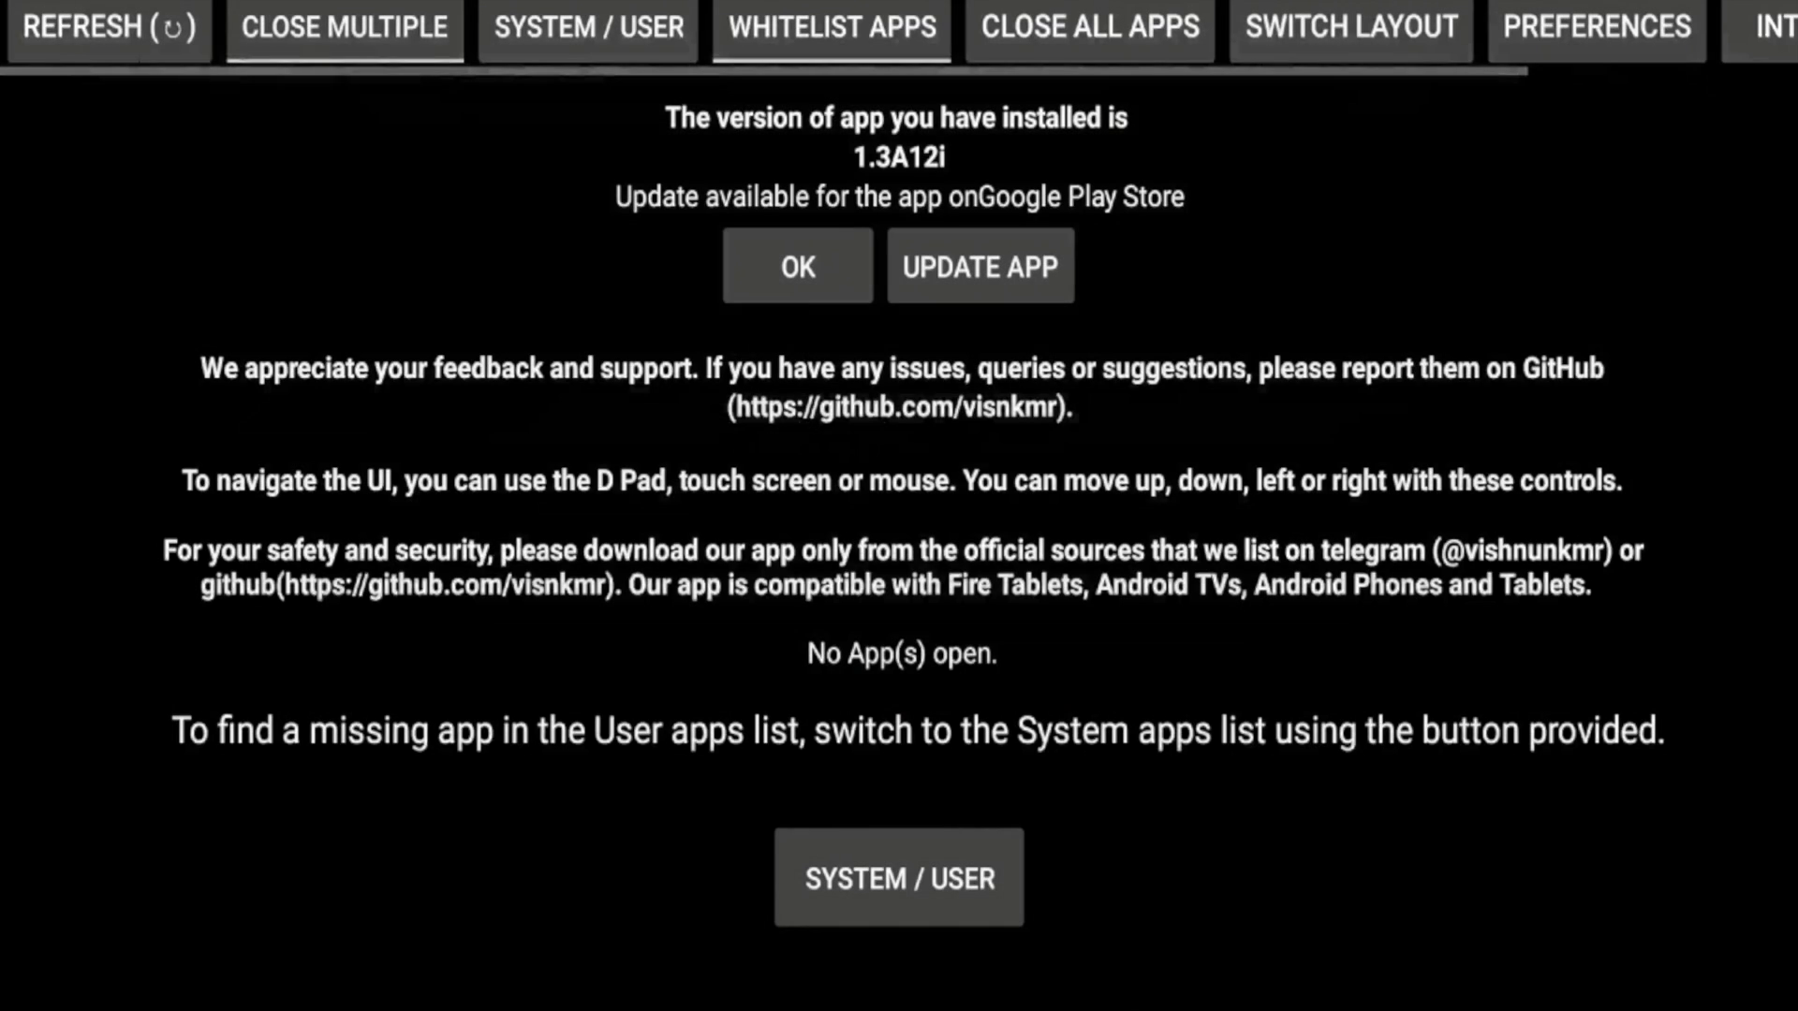
key(Right)
key(Up)
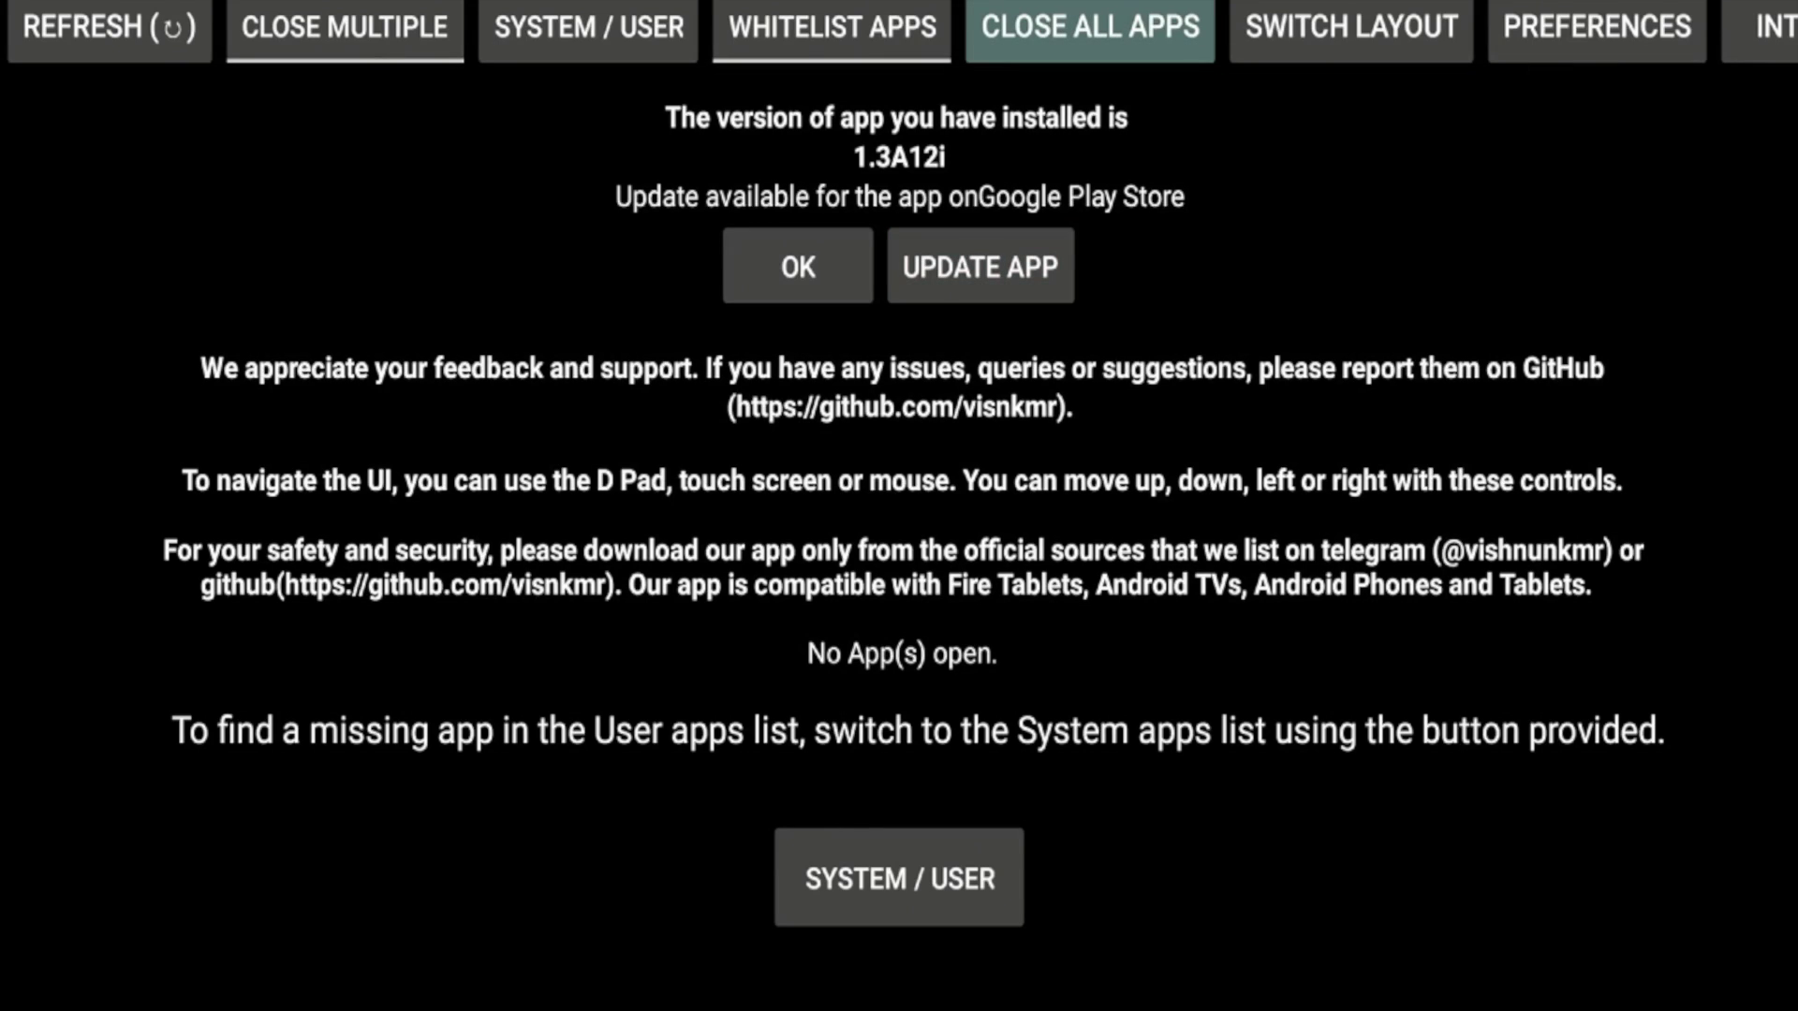
key(Down)
key(Left)
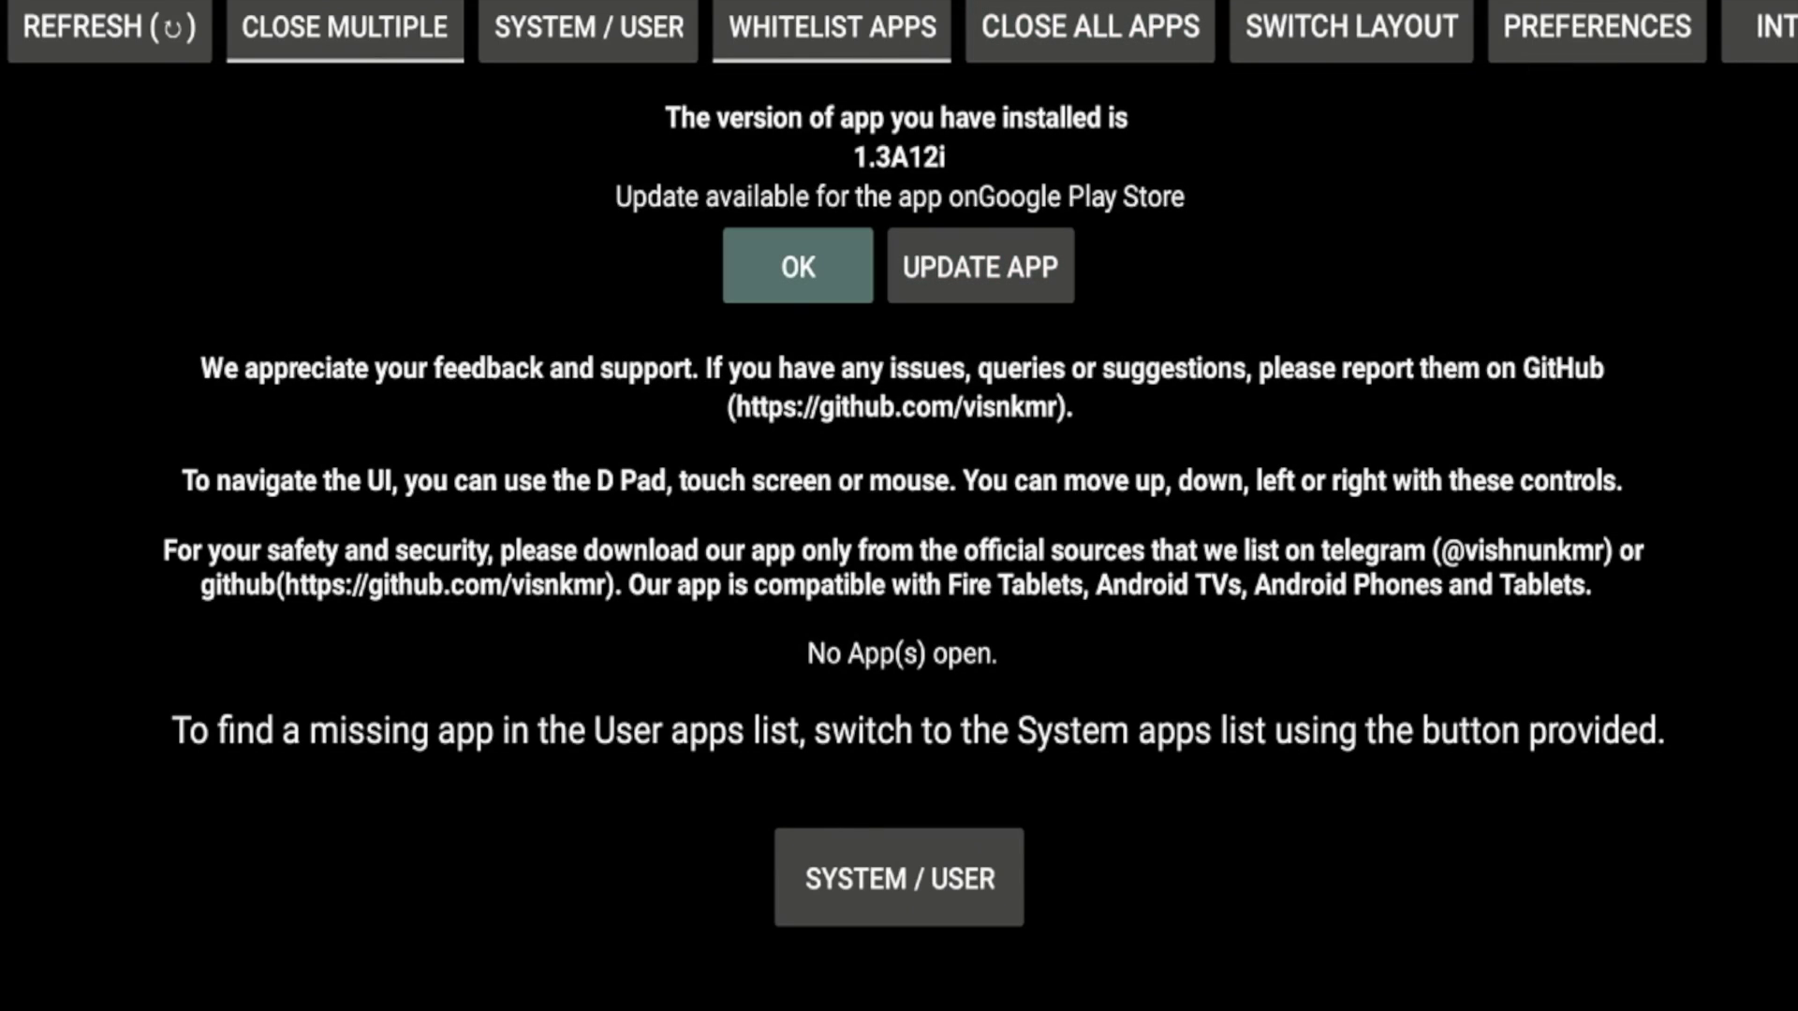
click(831, 28)
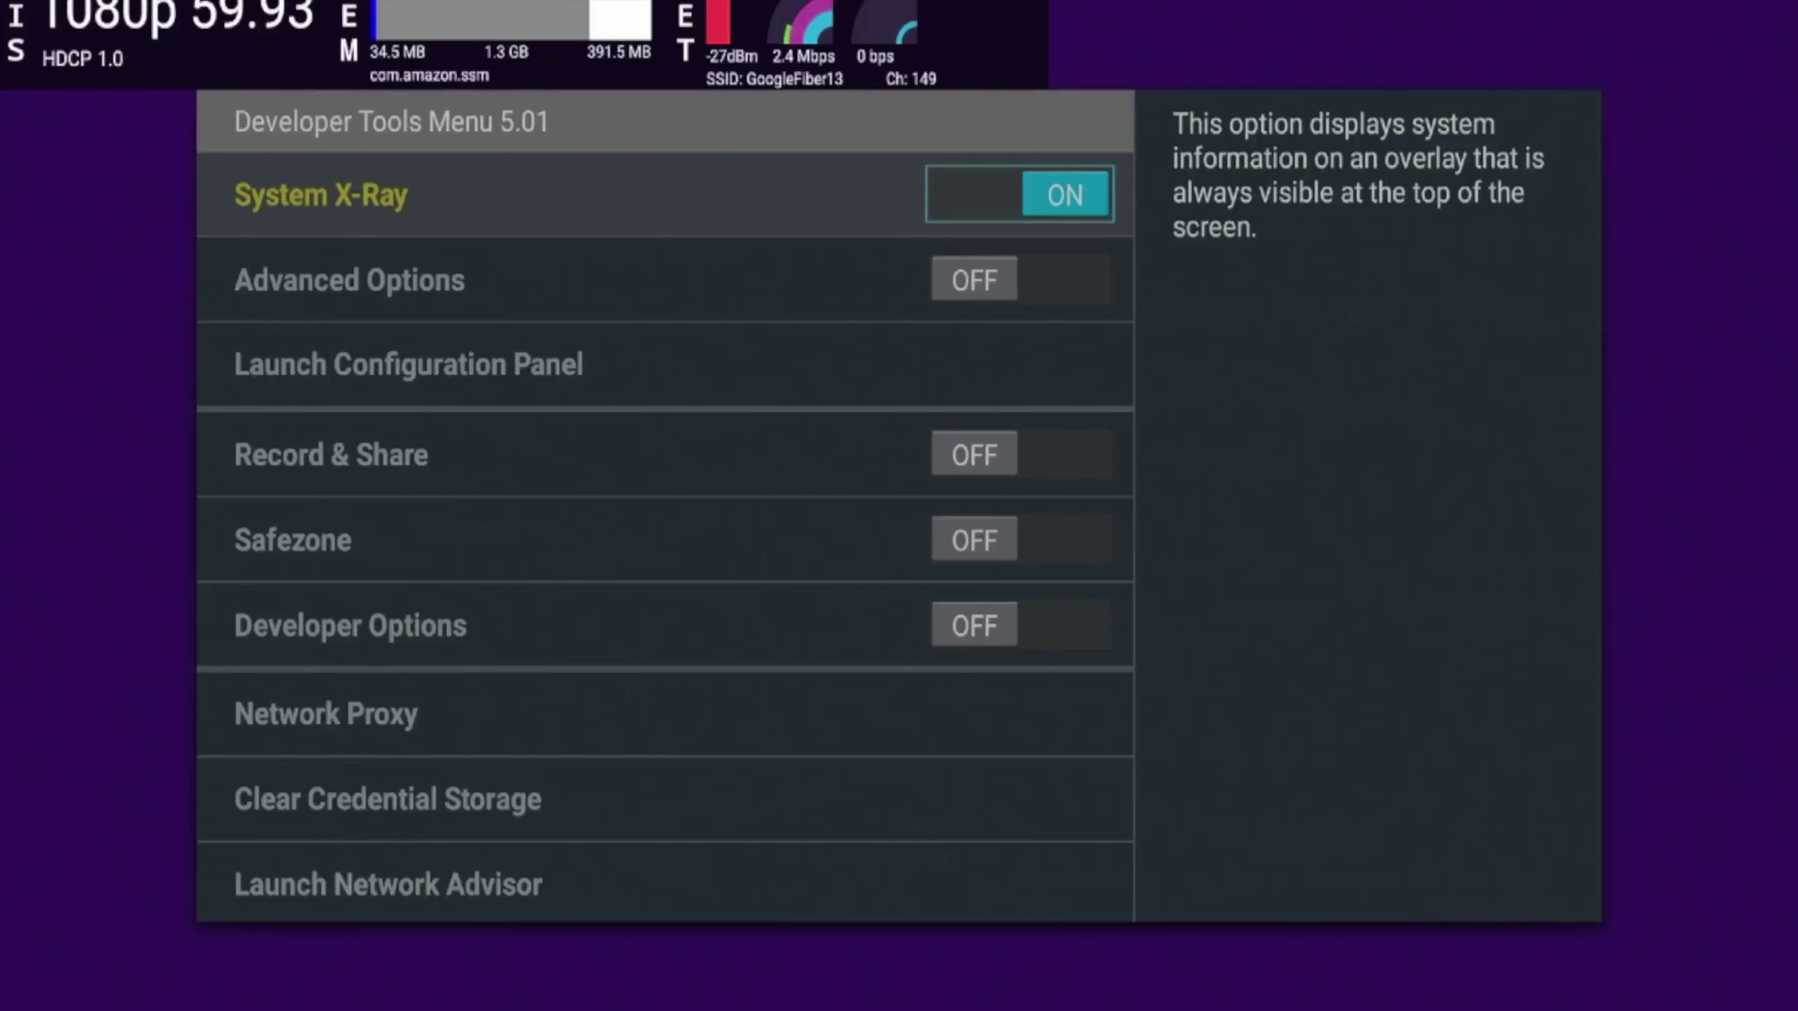
Review the Developer Tools Menu options from System X-Ray to Clear Credential Storage and their descriptions, without switching any of them.
click(350, 280)
click(321, 195)
click(350, 280)
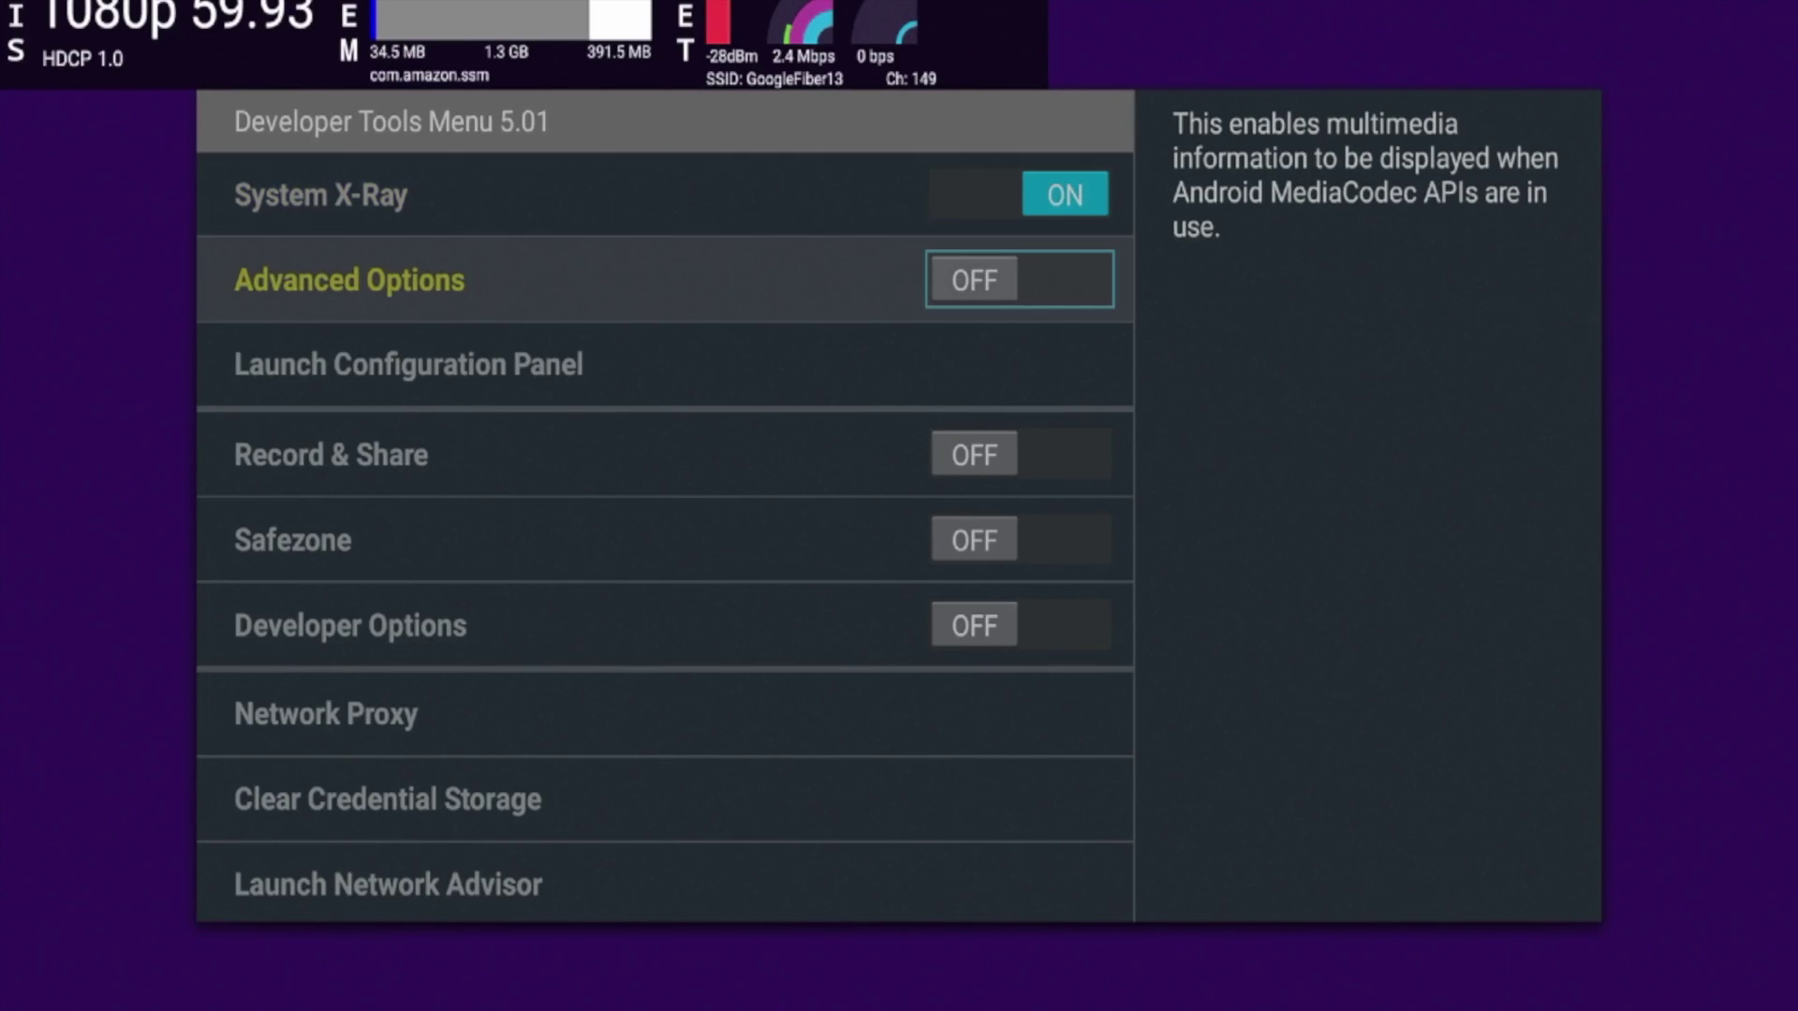
click(321, 195)
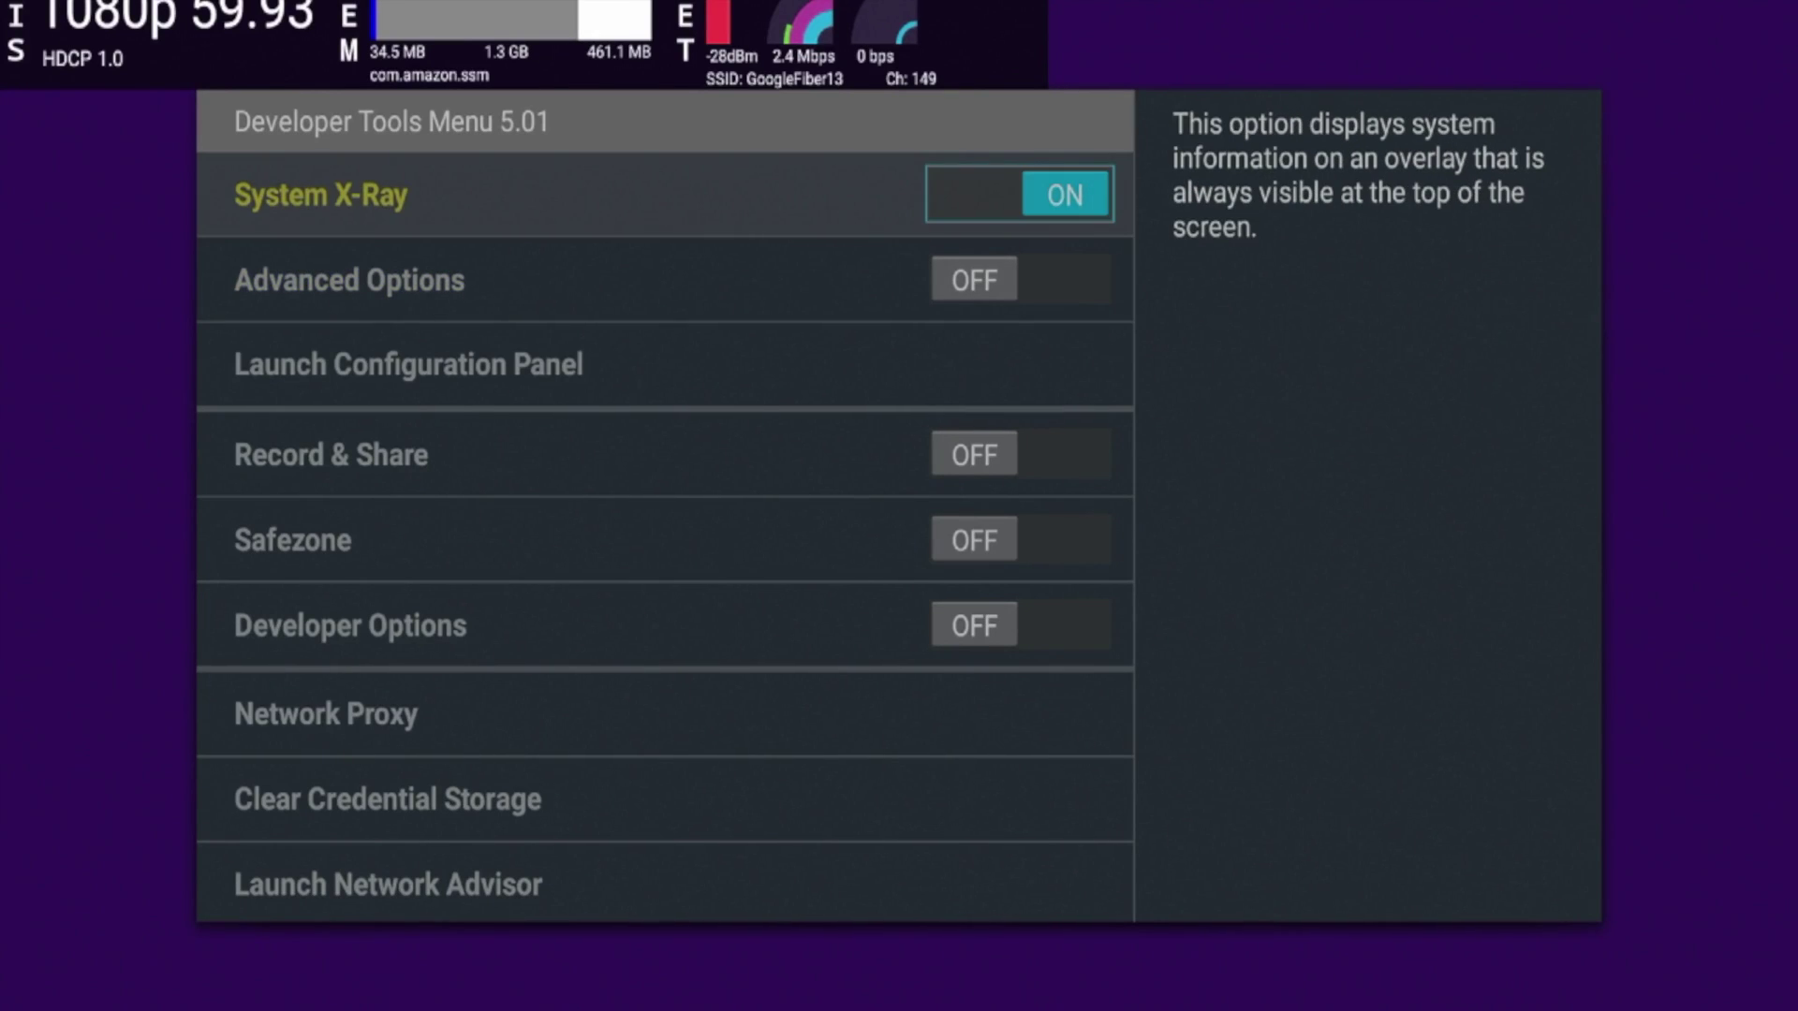
click(349, 280)
click(408, 364)
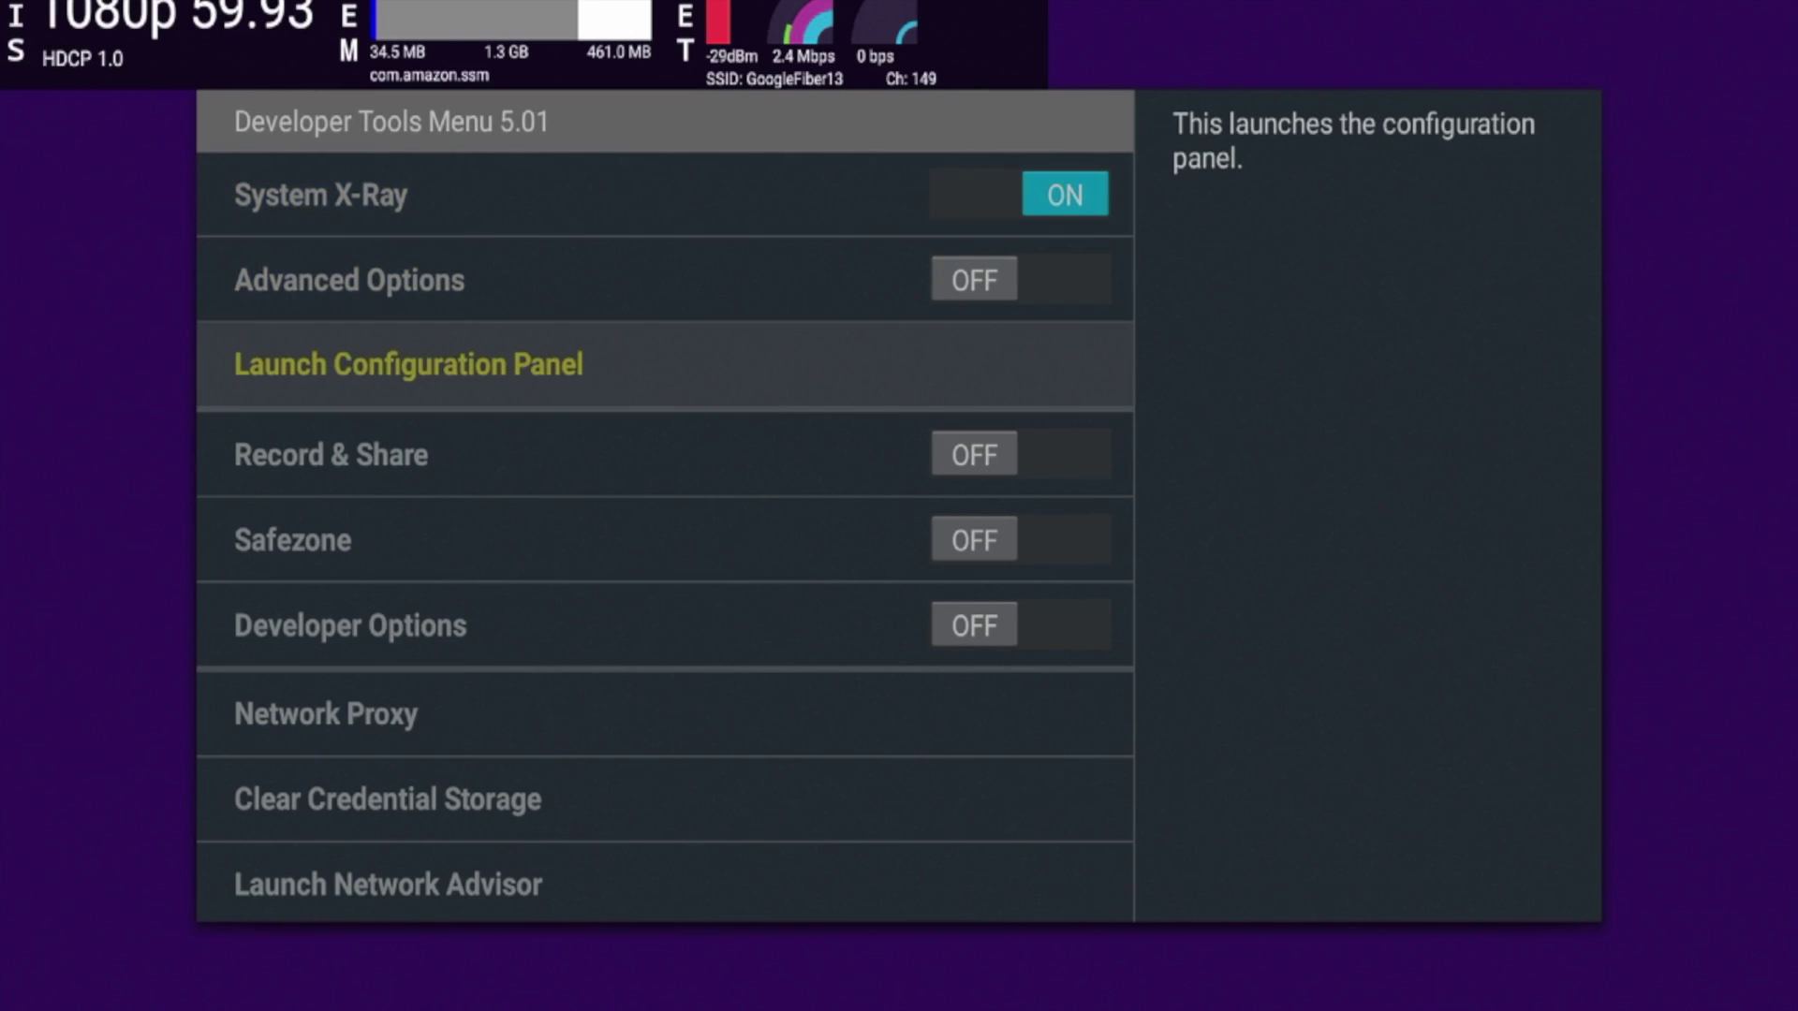
click(331, 454)
click(351, 625)
click(388, 799)
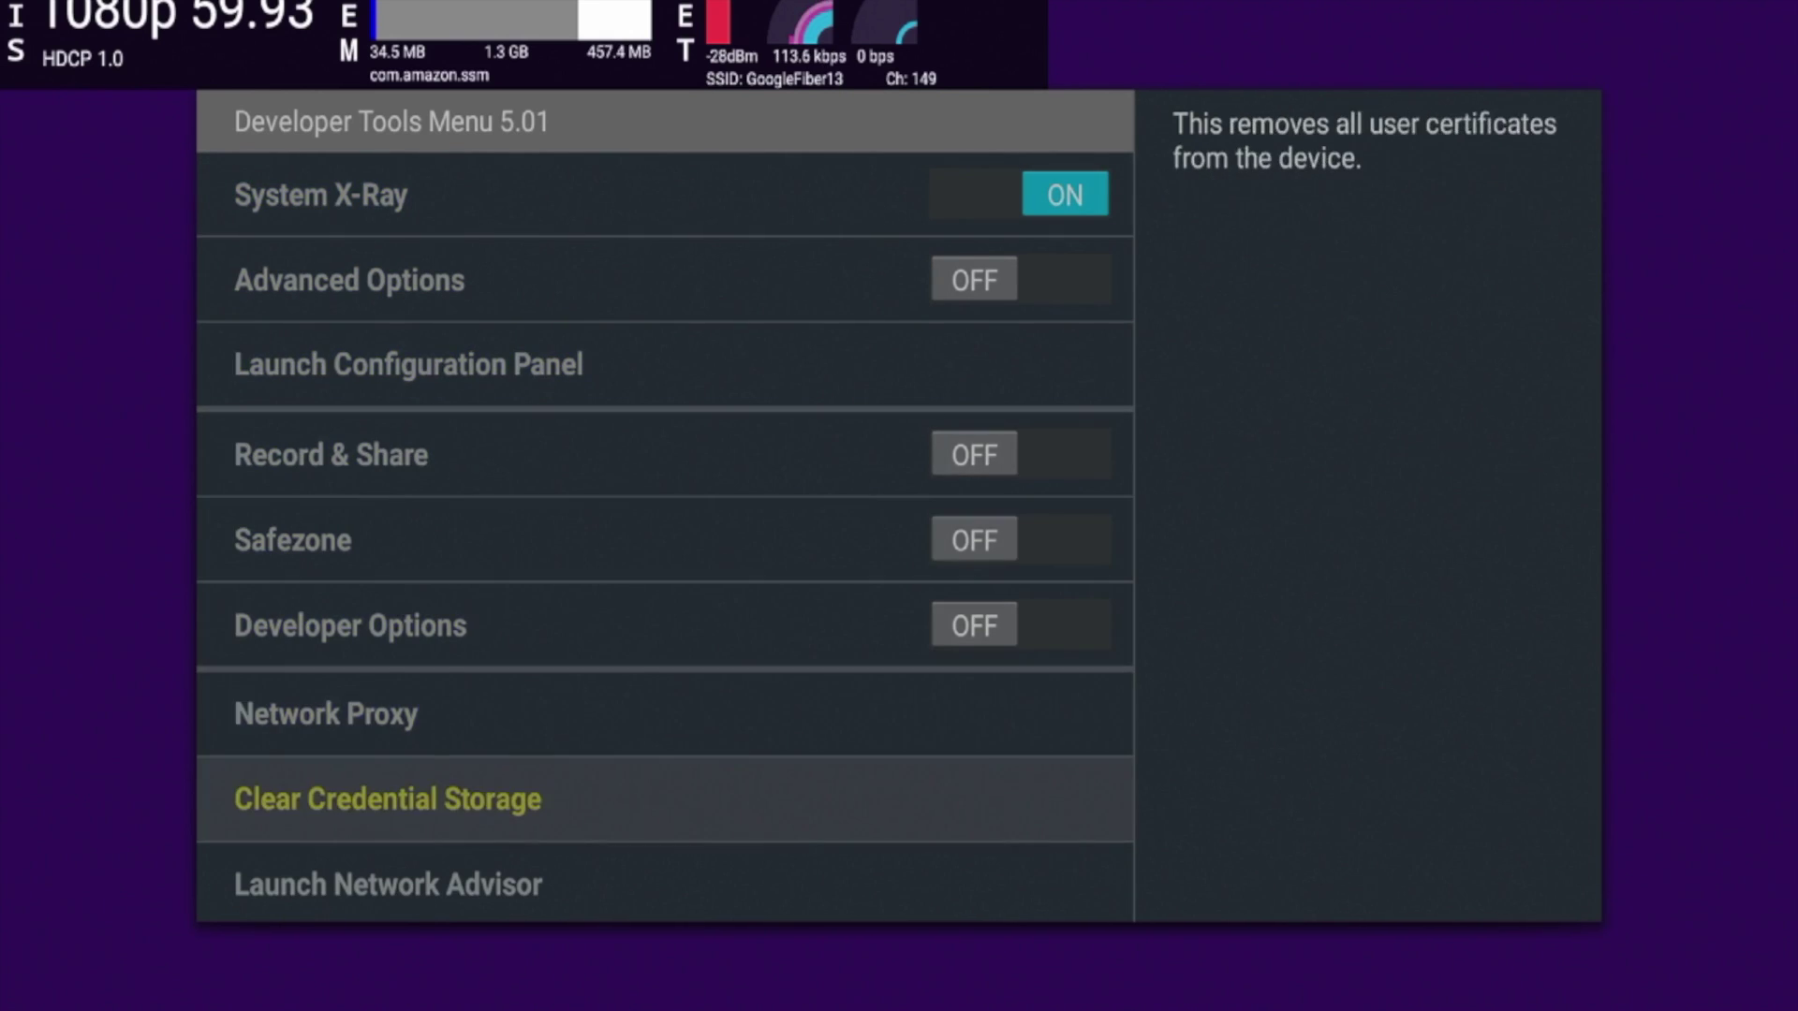
click(326, 713)
click(292, 540)
click(330, 454)
click(409, 364)
click(320, 195)
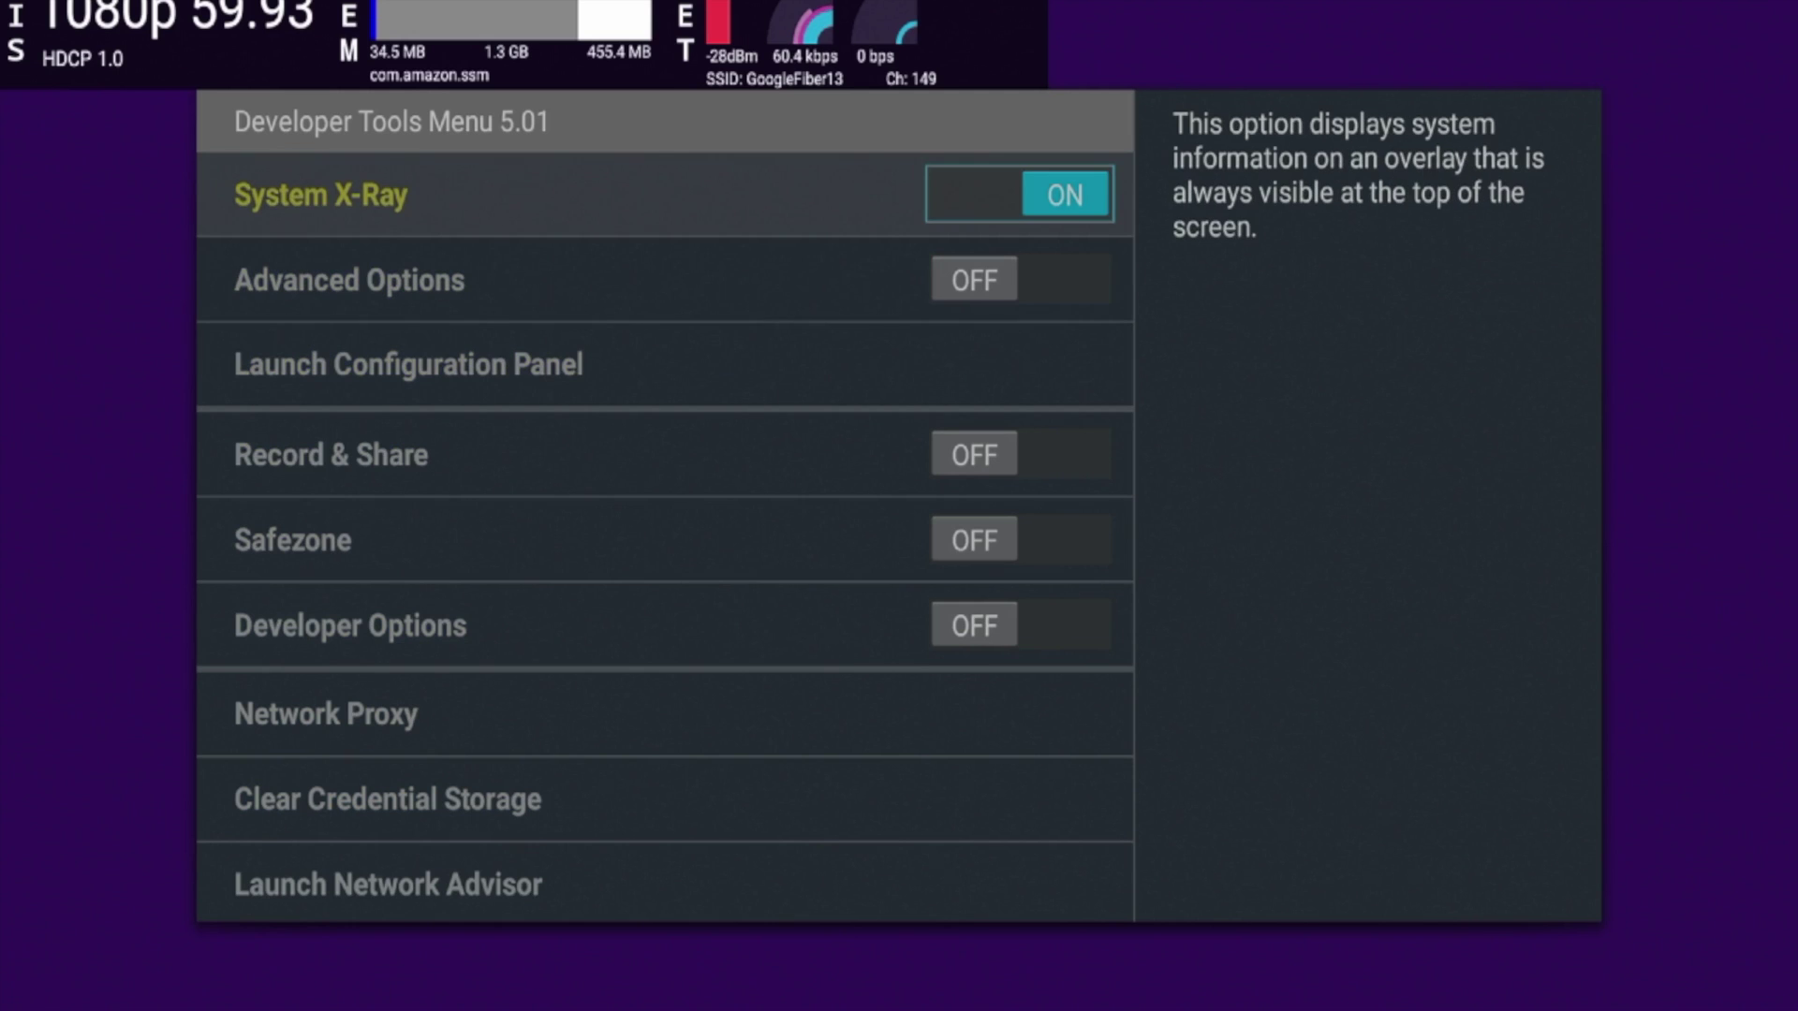
click(350, 280)
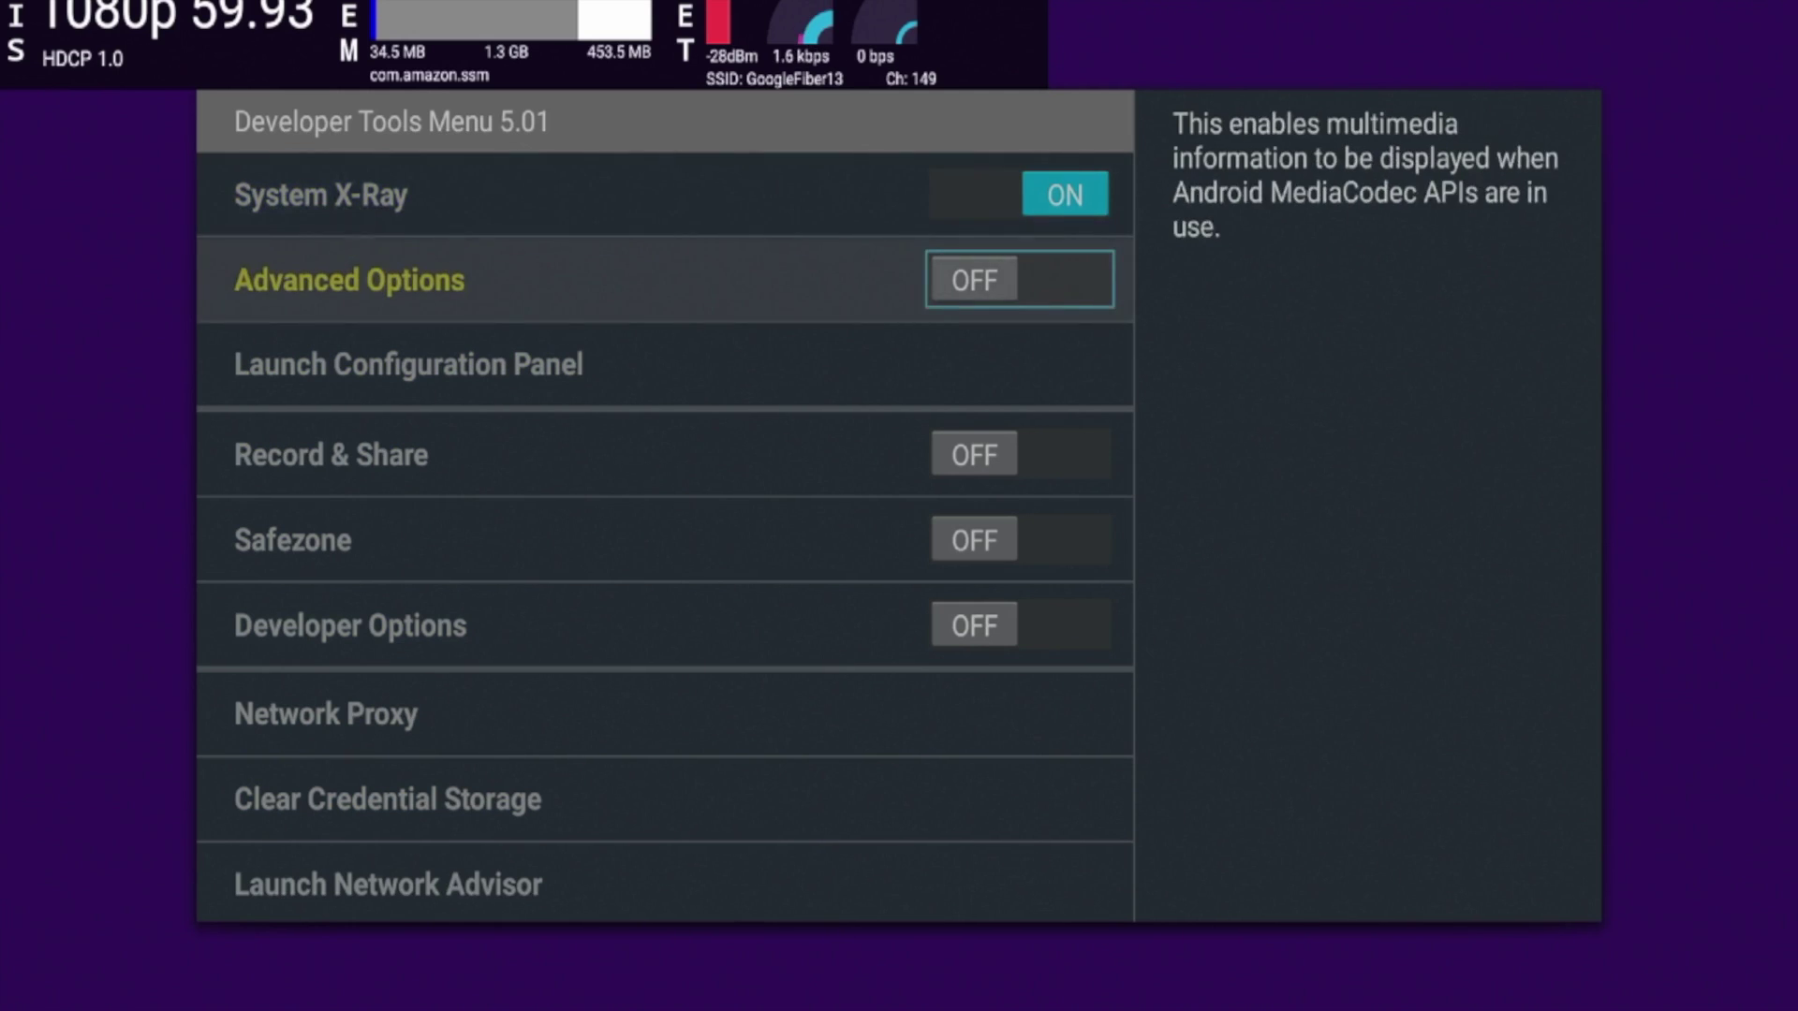
click(408, 365)
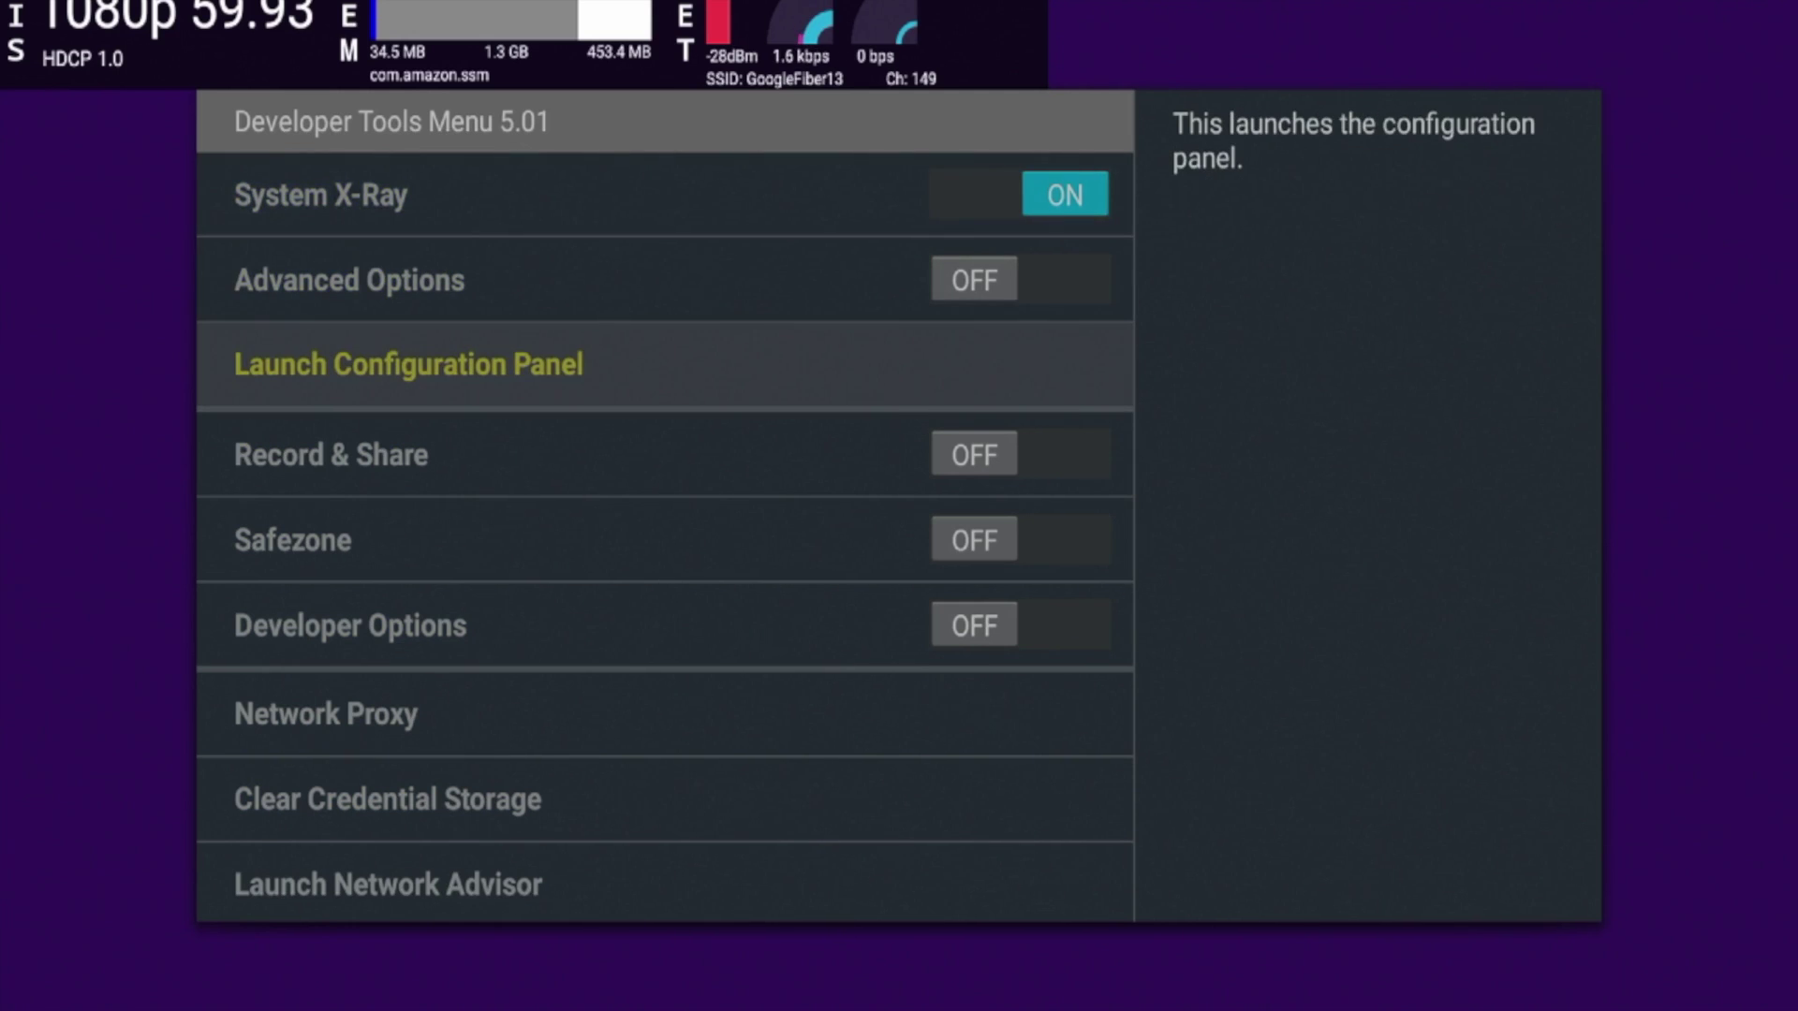
click(331, 454)
click(293, 539)
click(350, 626)
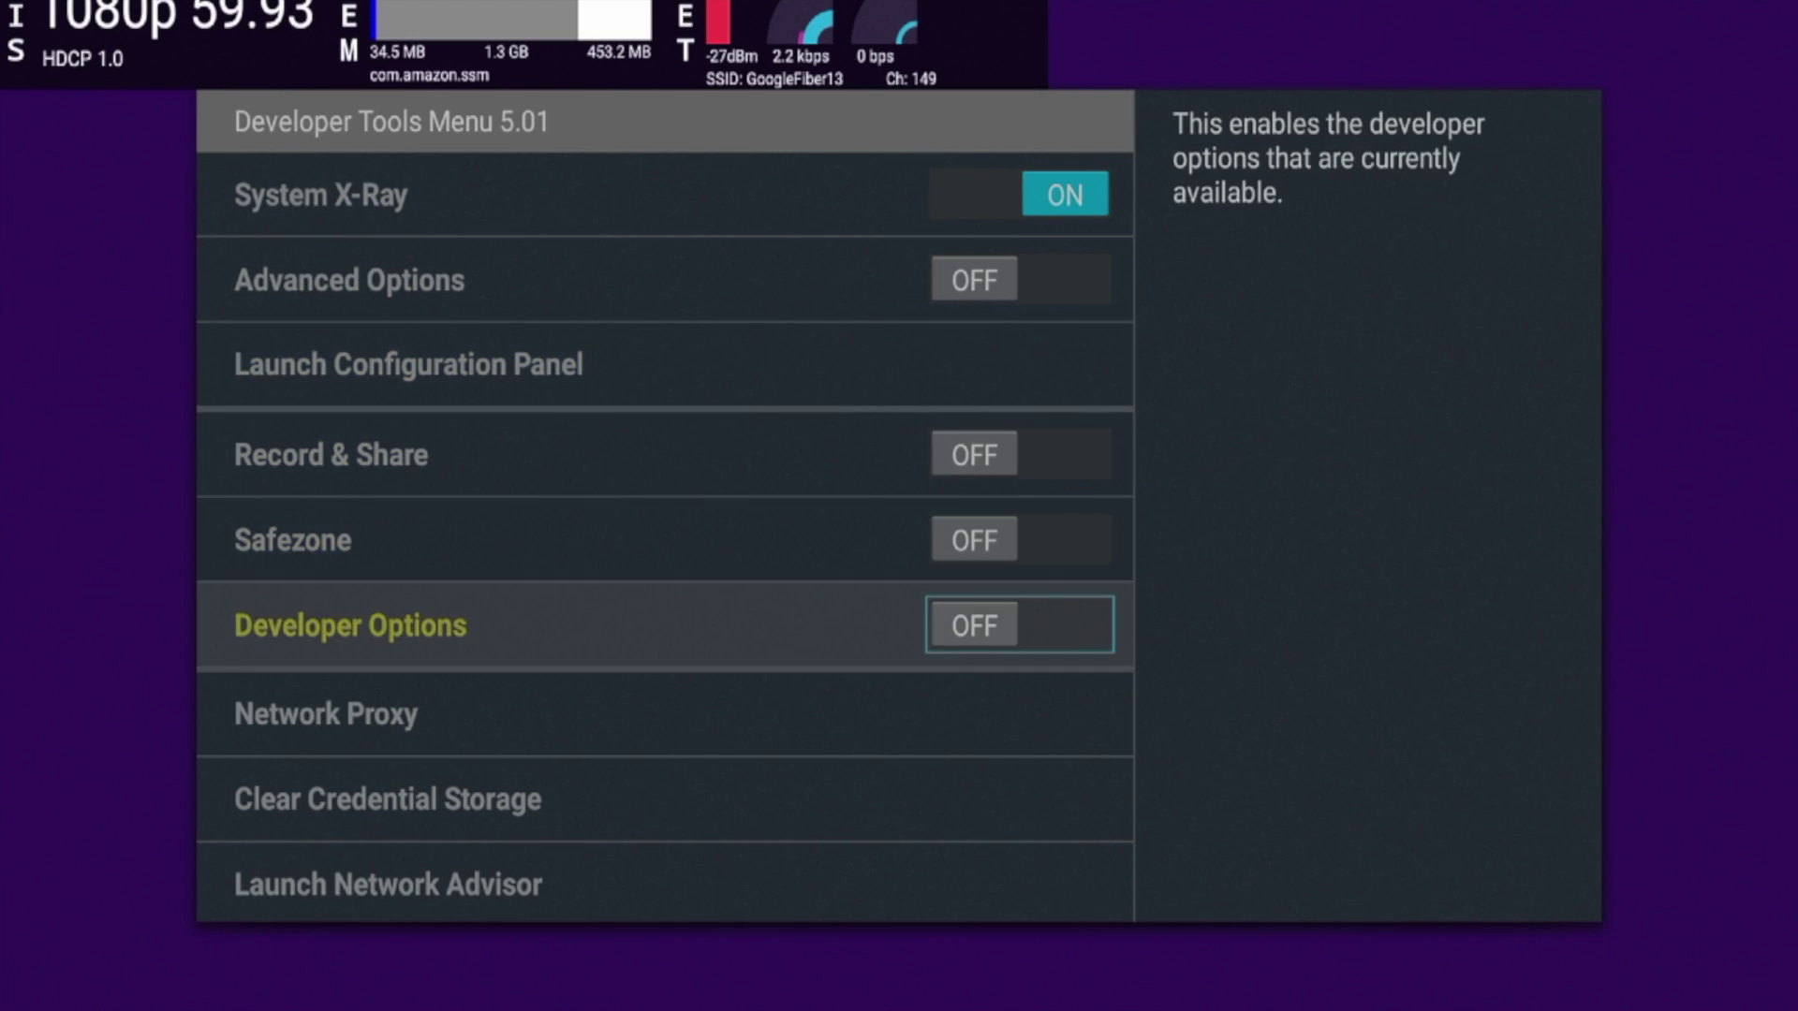
click(326, 713)
click(350, 625)
click(293, 540)
click(331, 454)
click(408, 364)
click(350, 280)
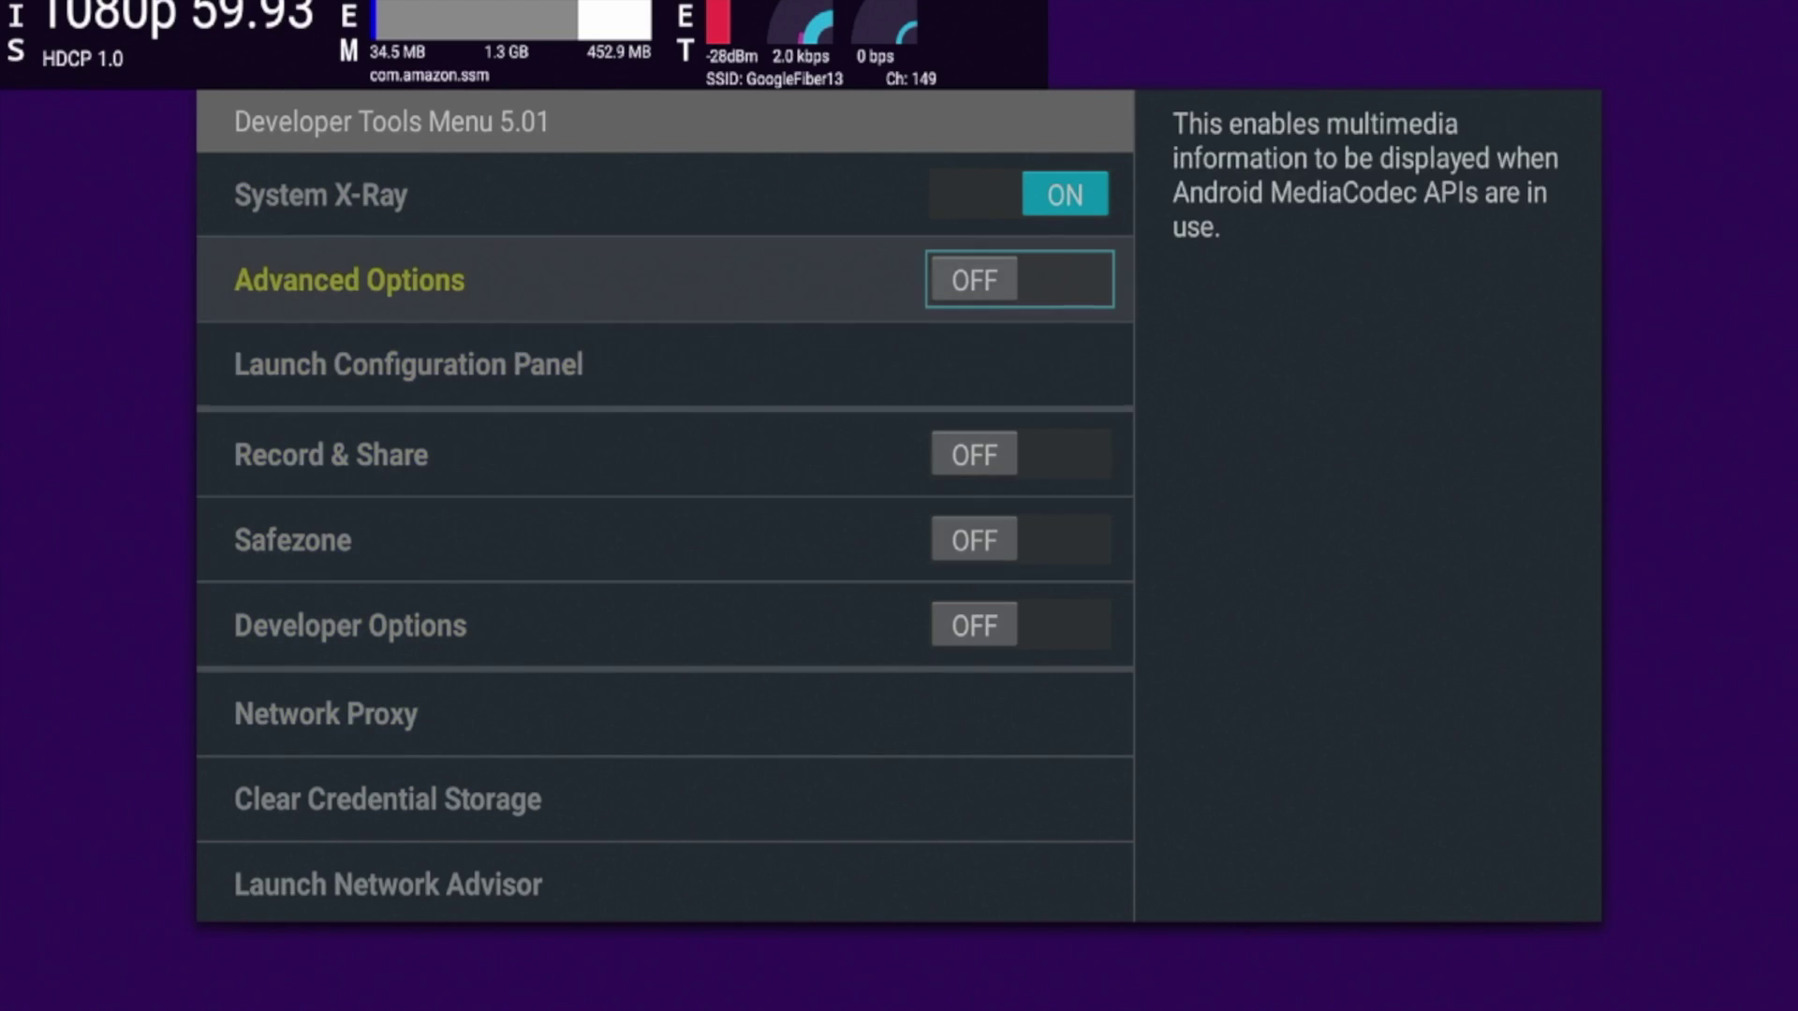